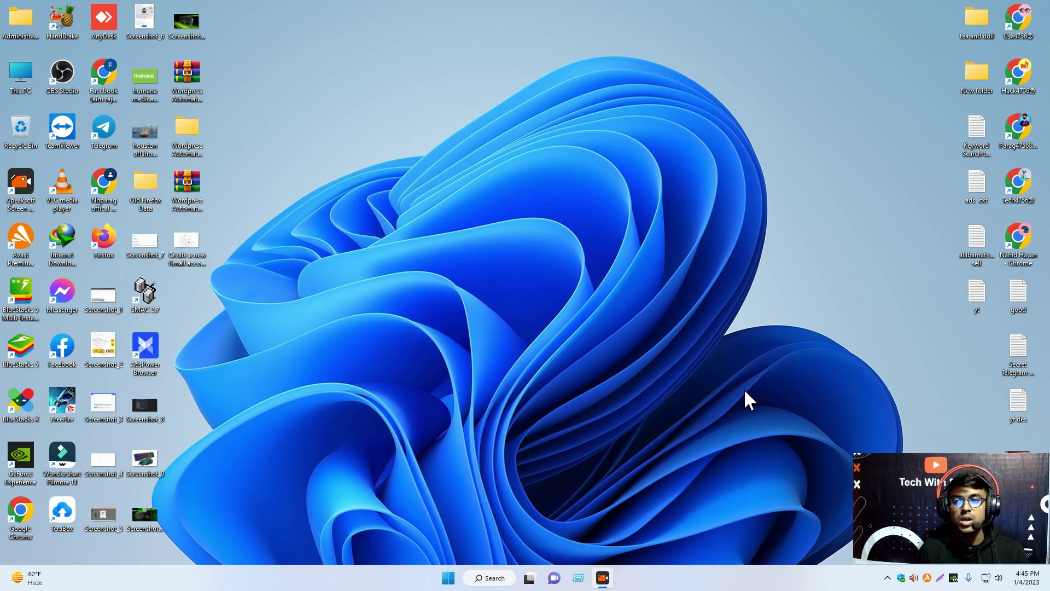
Step: Refresh the desktop several times from its right-click menu
right_click(651, 165)
click(684, 214)
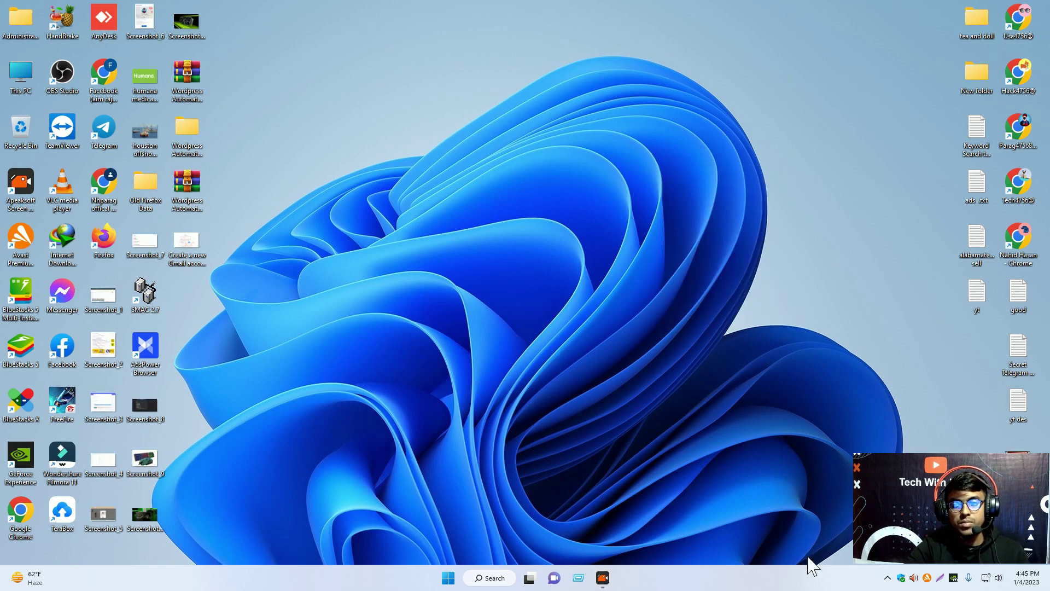
right_click(747, 295)
click(765, 330)
right_click(664, 242)
click(703, 290)
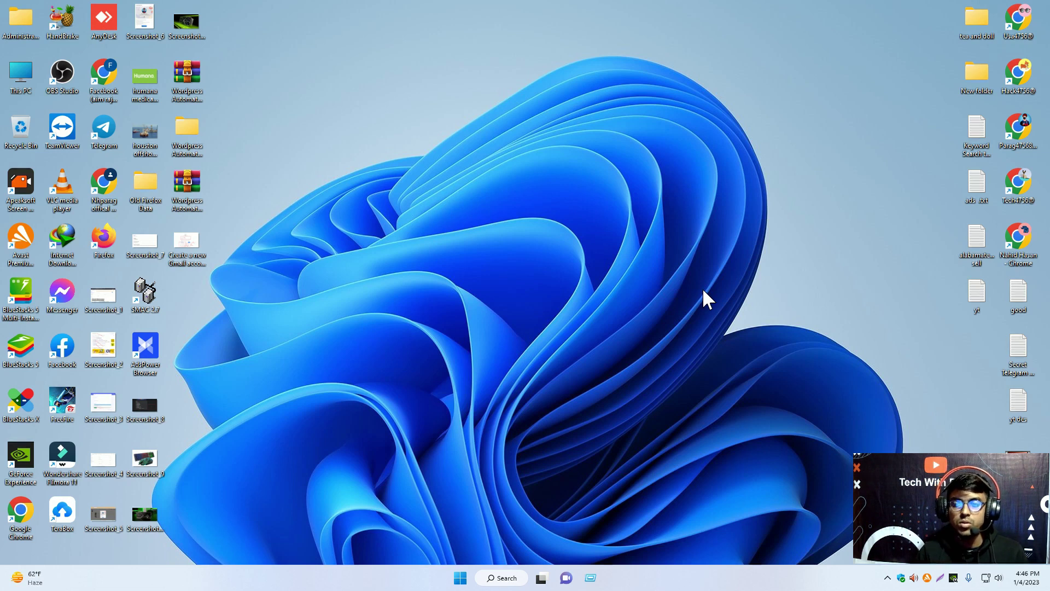
right_click(679, 234)
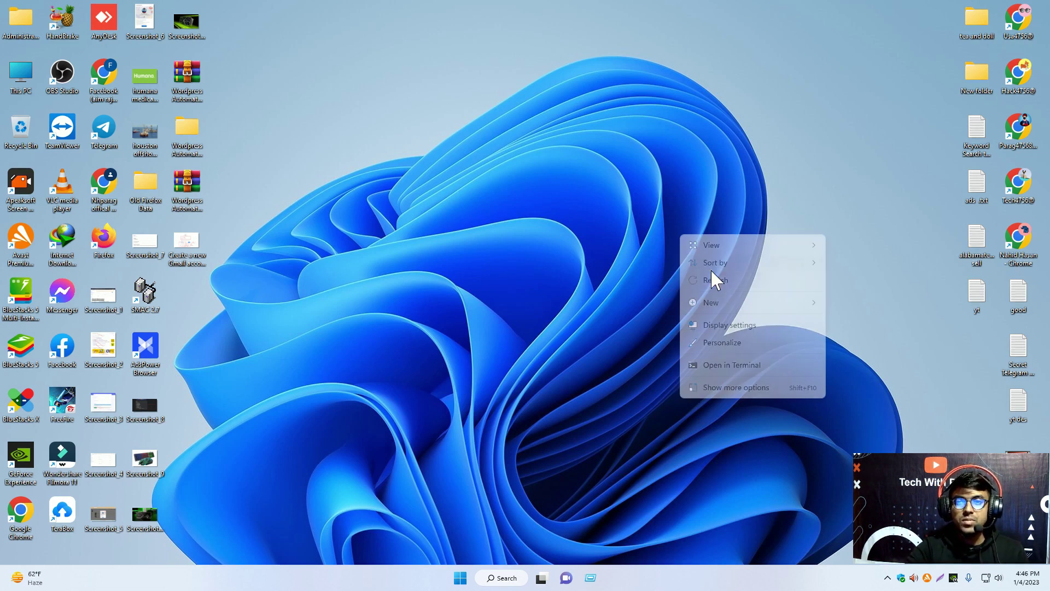
click(717, 280)
right_click(707, 249)
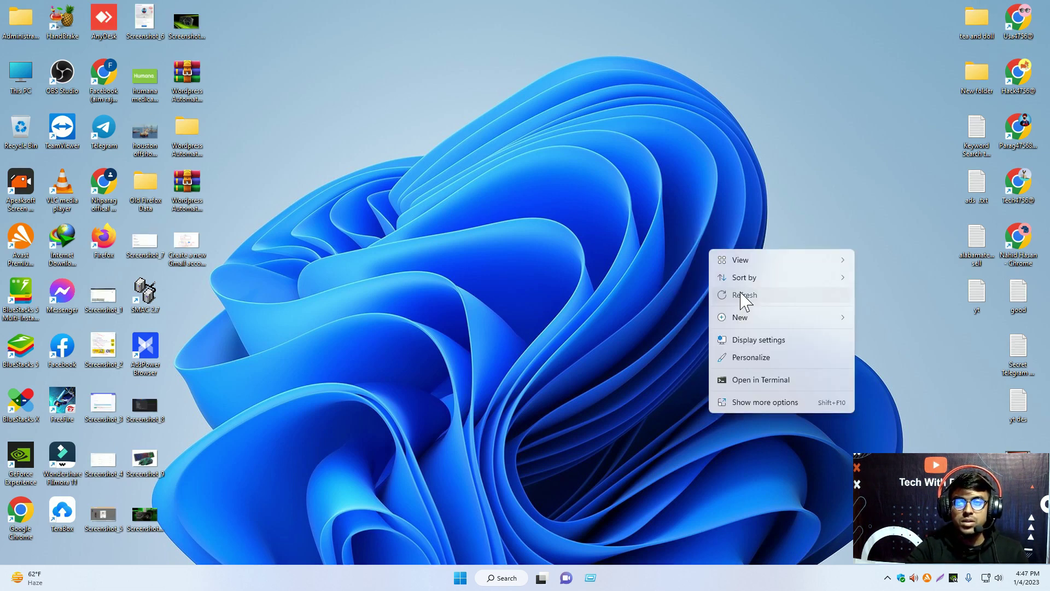
click(742, 294)
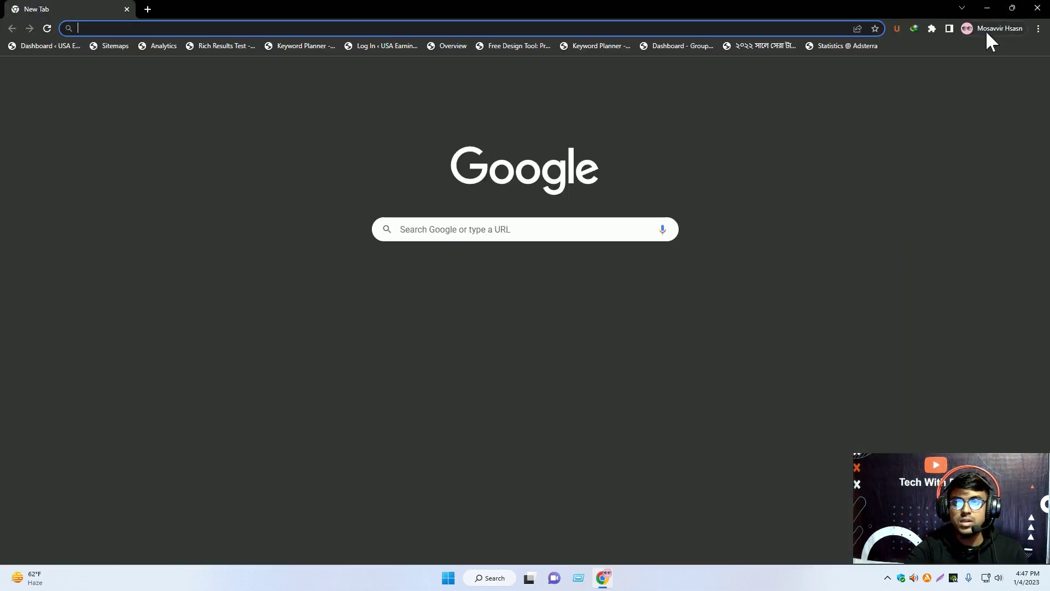
Step: Start a Chrome Guest window from the profile menu and close the signed-in window
click(992, 29)
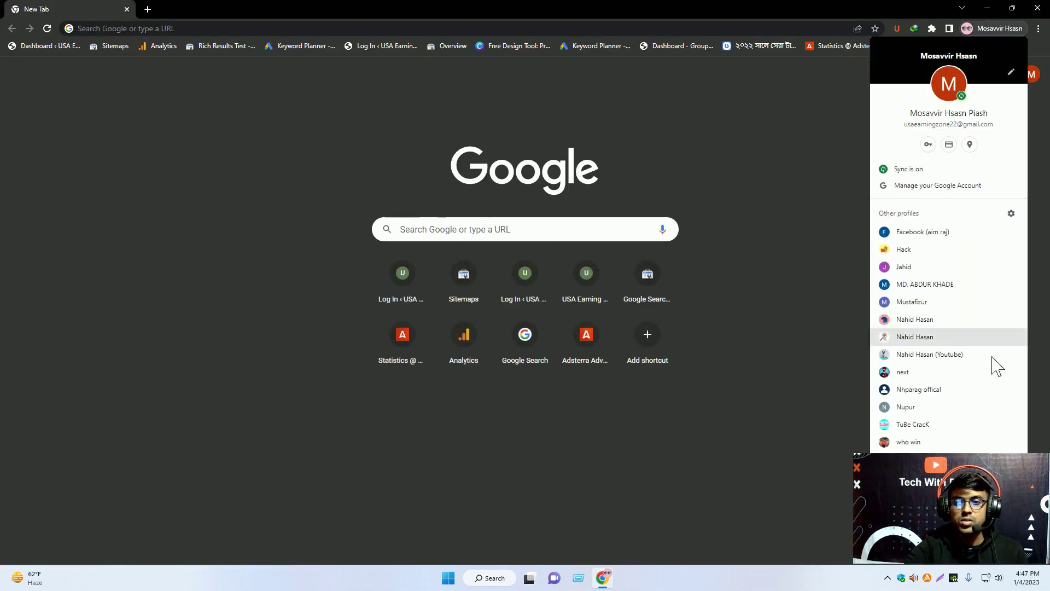
click(979, 284)
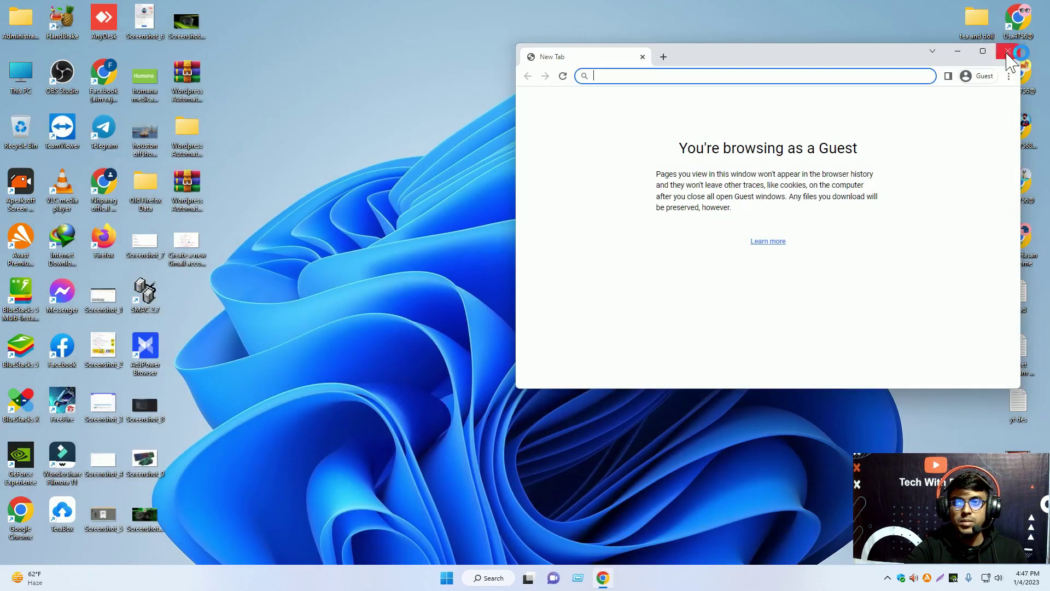
click(982, 51)
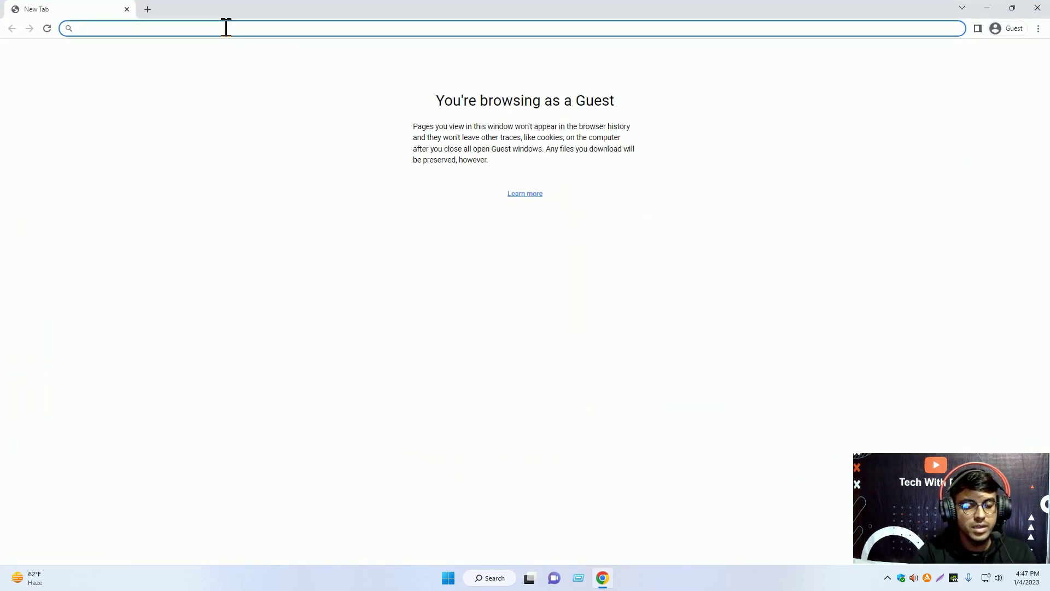
Step: Search for gmail, reach the Gmail sign-in page and choose Create account for personal use
text(gmail)
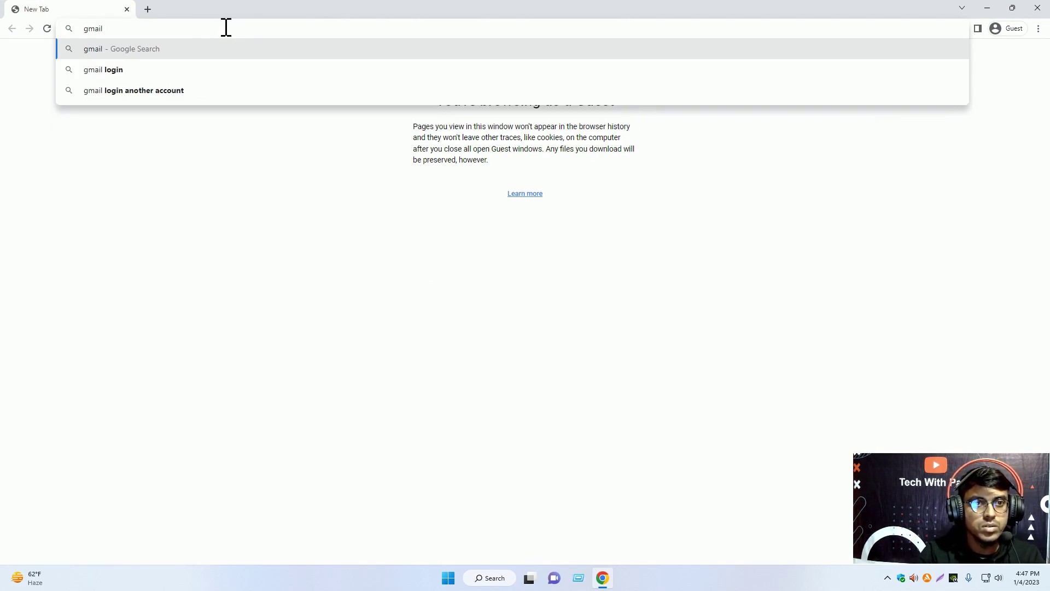
key(Return)
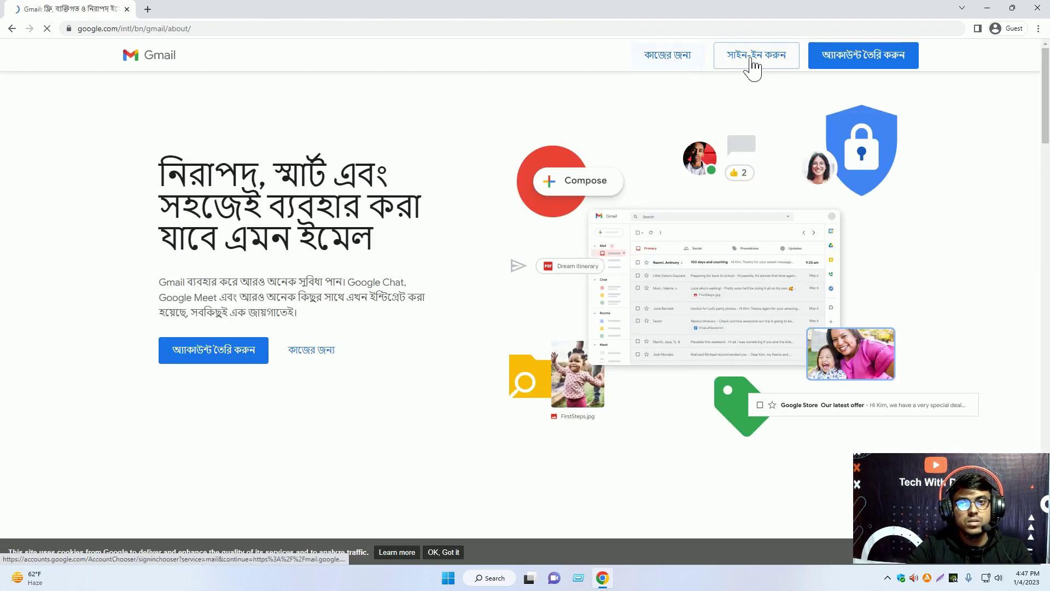
click(762, 68)
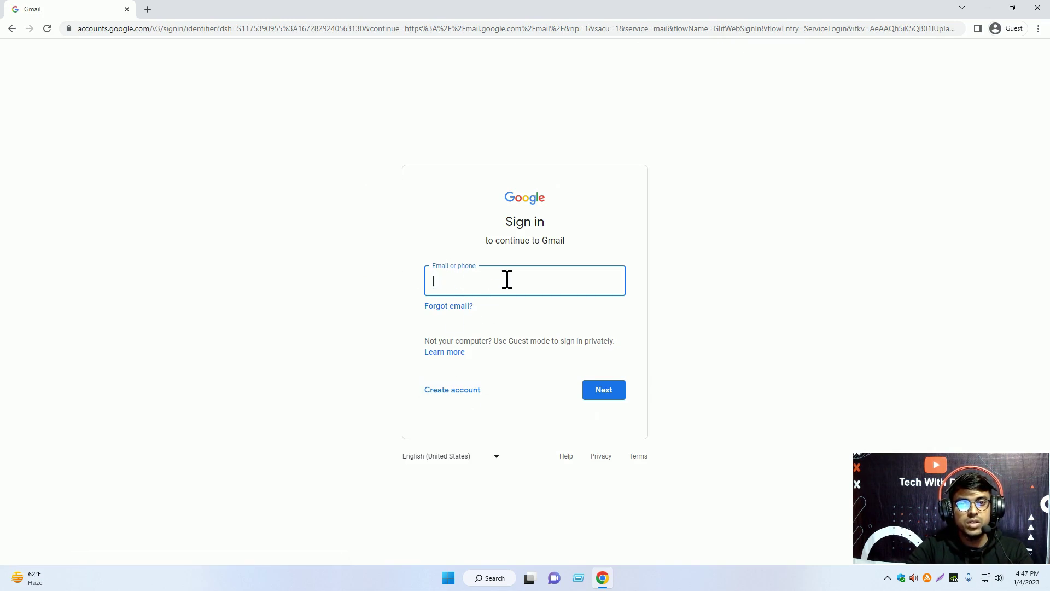
click(350, 324)
click(446, 392)
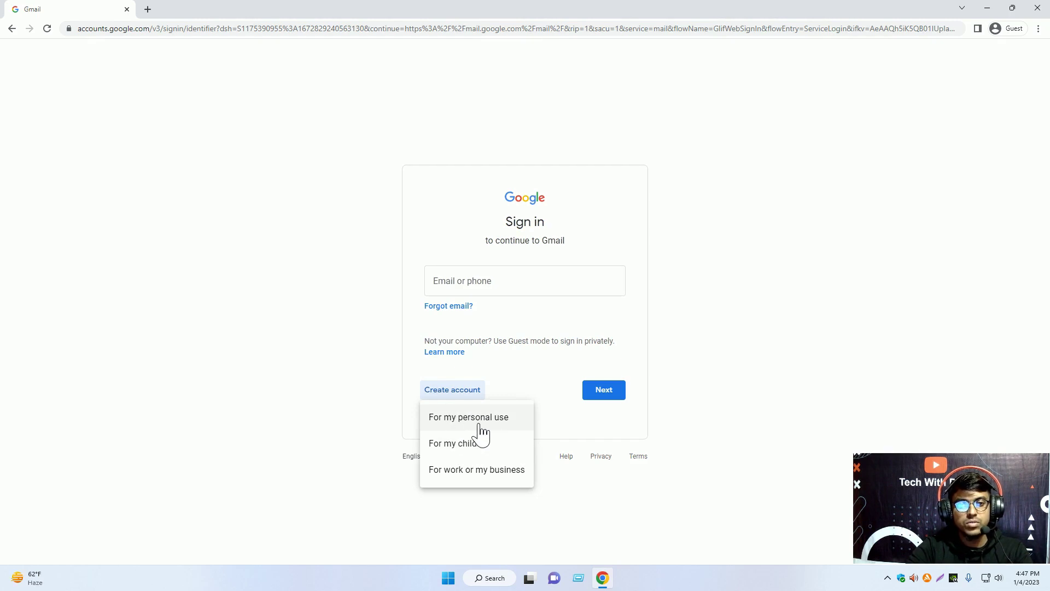
click(490, 427)
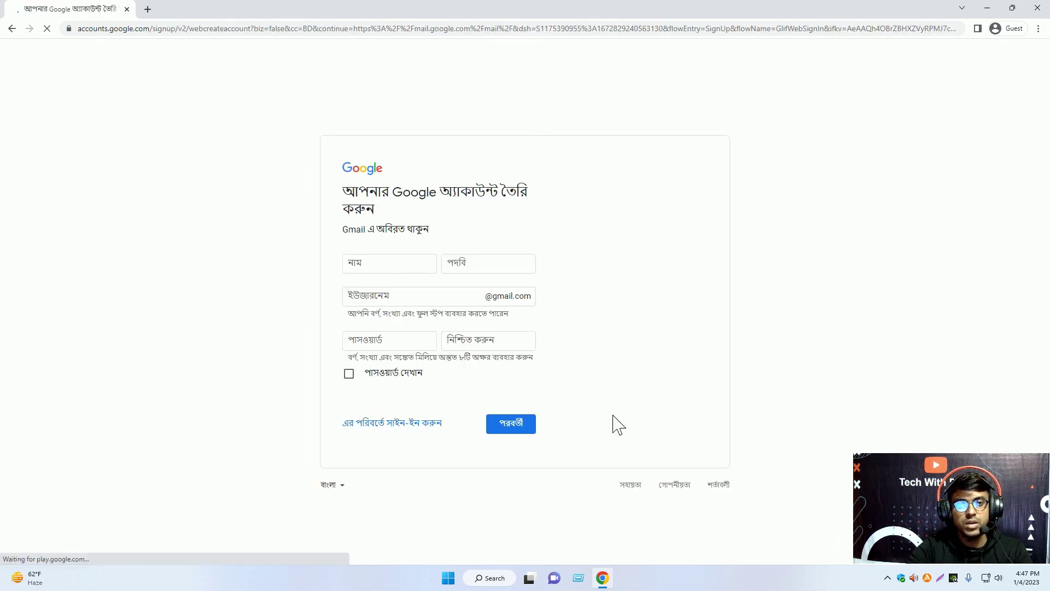
Step: Step through the name, username and password fields of the sign-up form
click(388, 261)
click(470, 264)
click(391, 295)
click(369, 353)
click(495, 342)
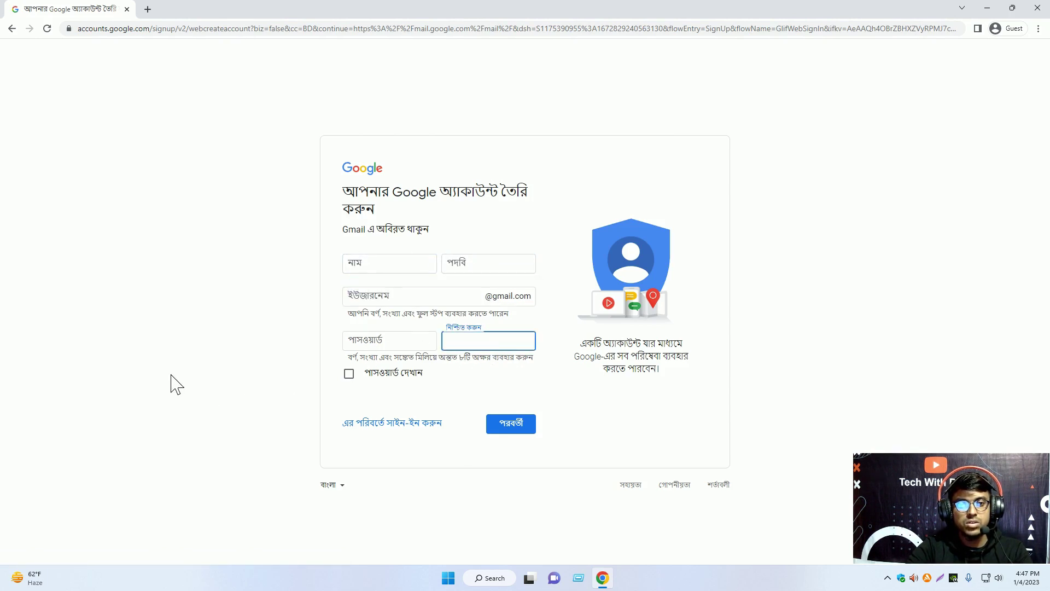
Step: Enter the first and last name, fixing typos, and move to the username field
click(384, 262)
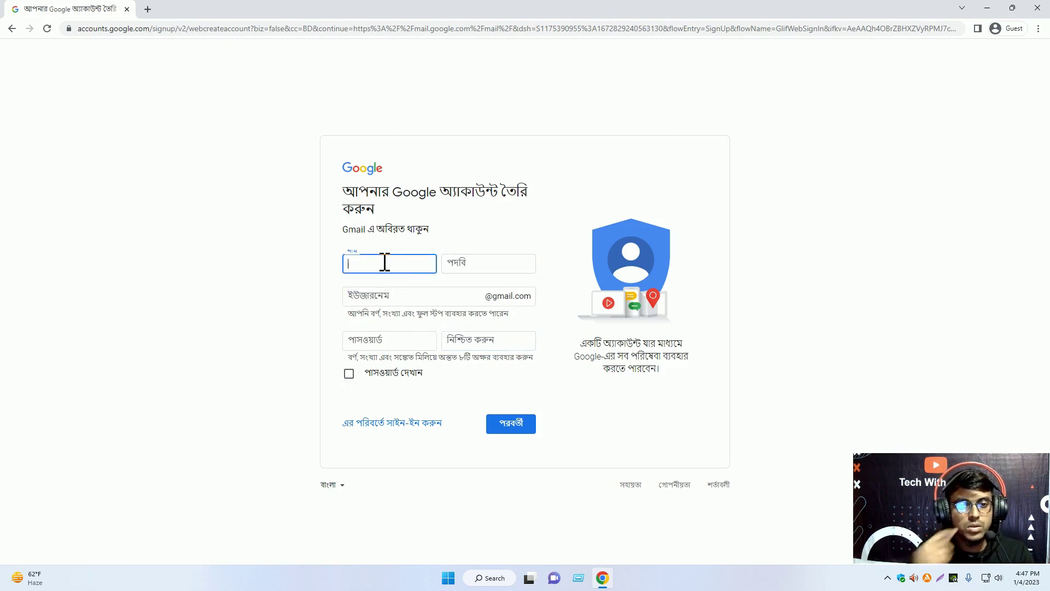
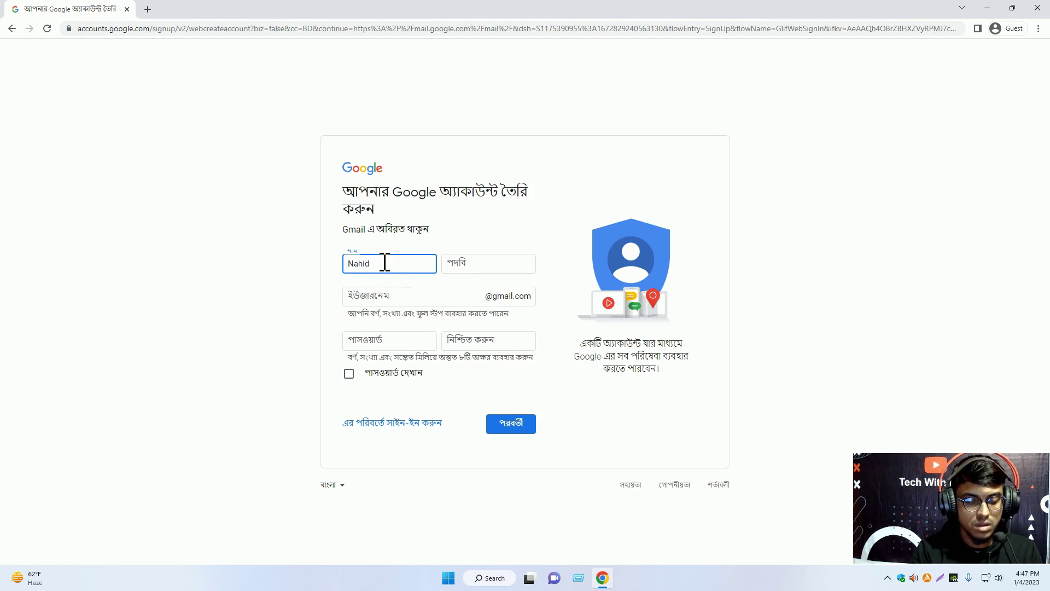
key(Tab)
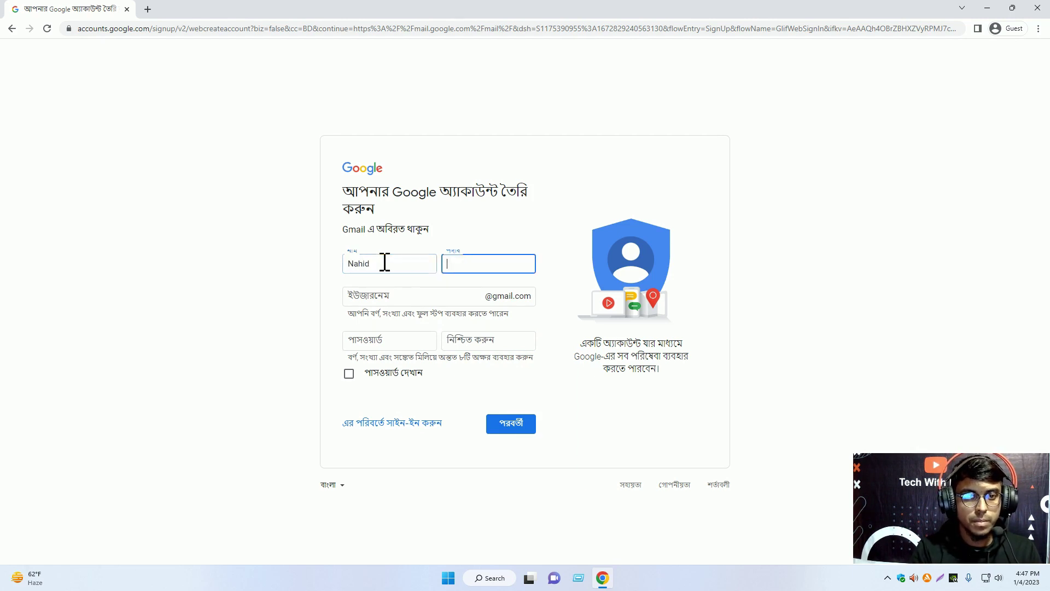
key(Tab)
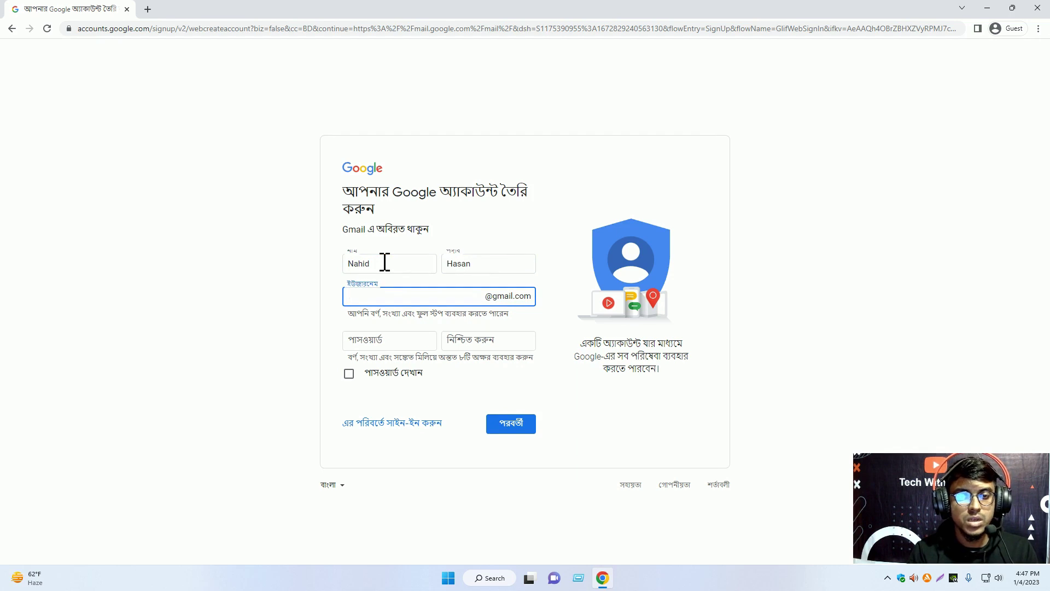
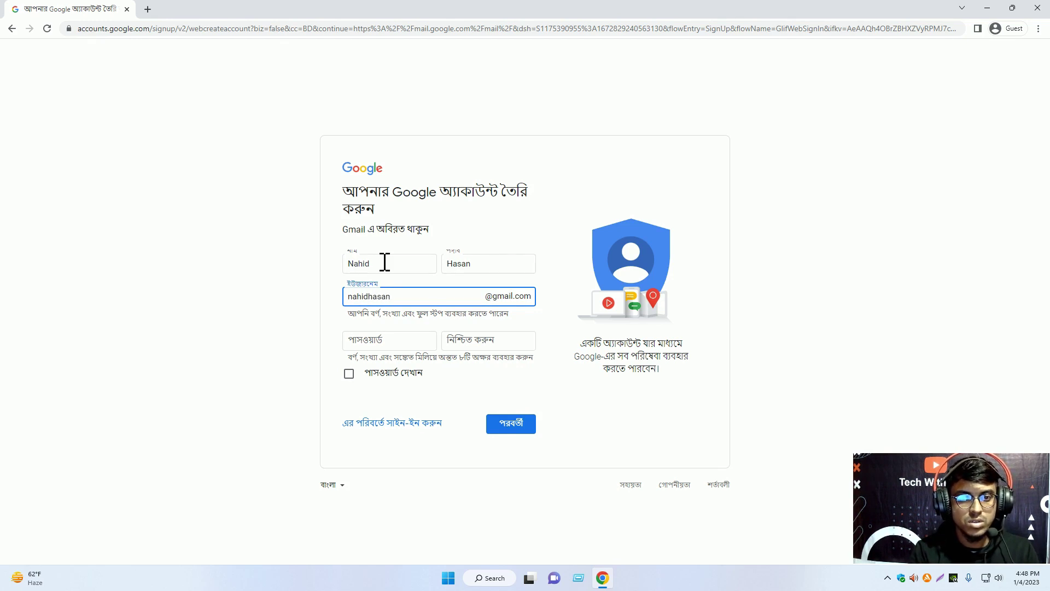
Step: Enter a first username choice, which Google flags as already taken
click(335, 325)
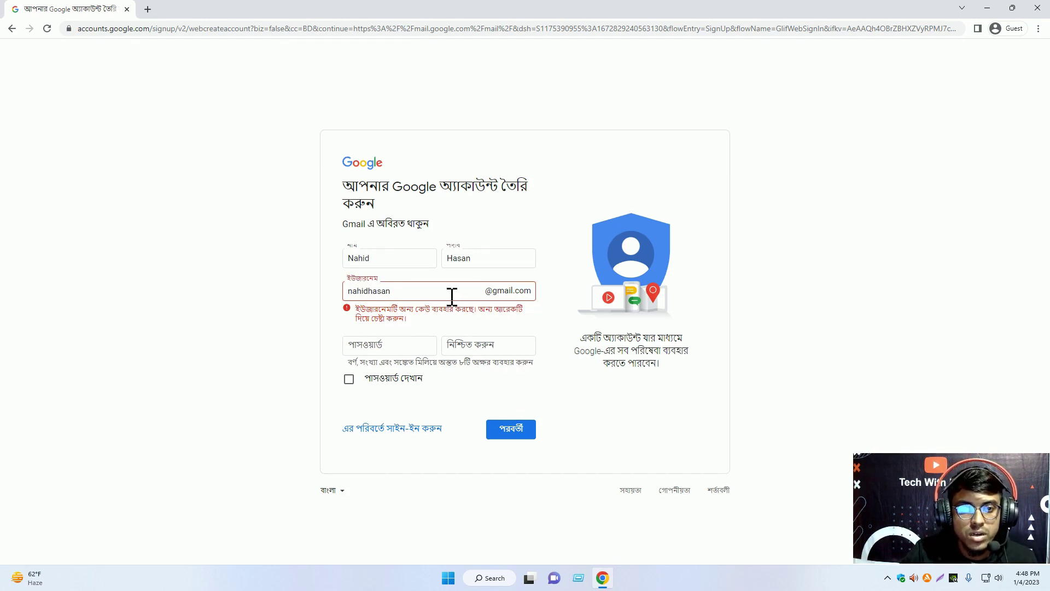
click(432, 345)
click(492, 348)
click(408, 293)
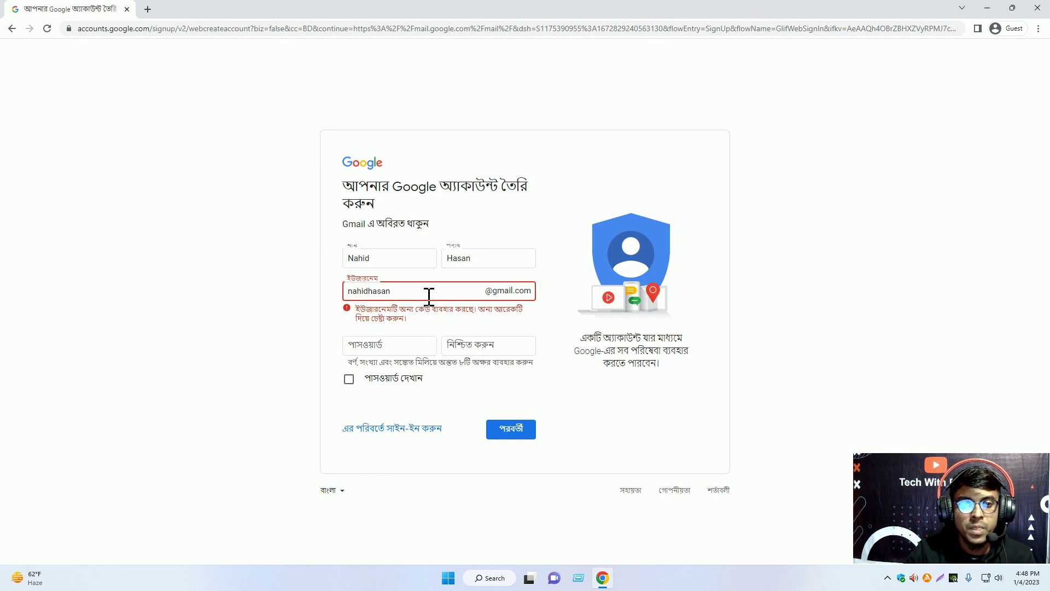
Step: Append extra digits to the username and recheck its availability
double_click(358, 291)
click(403, 316)
click(422, 285)
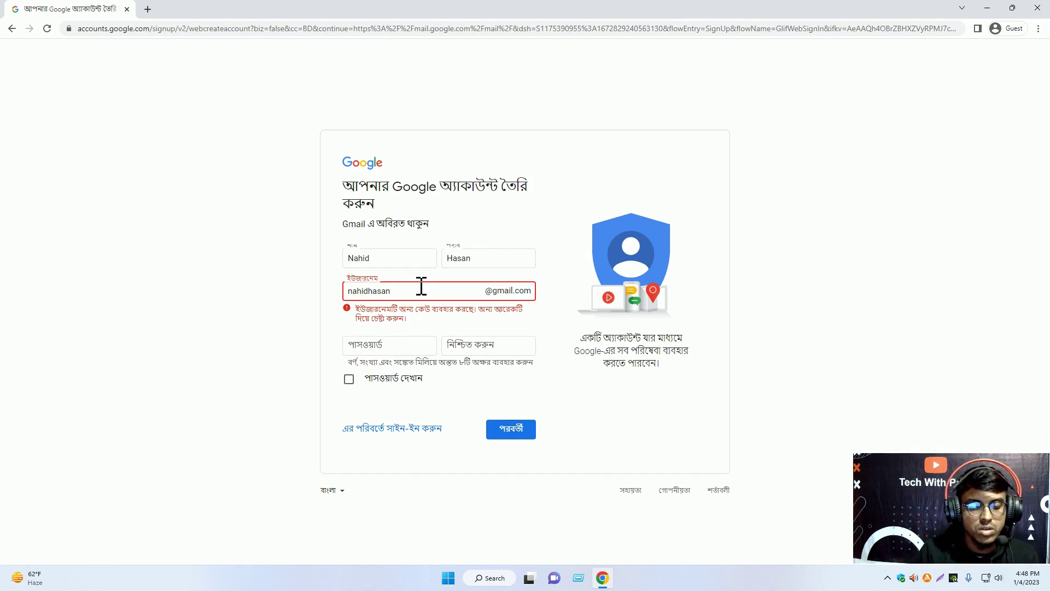
text(007)
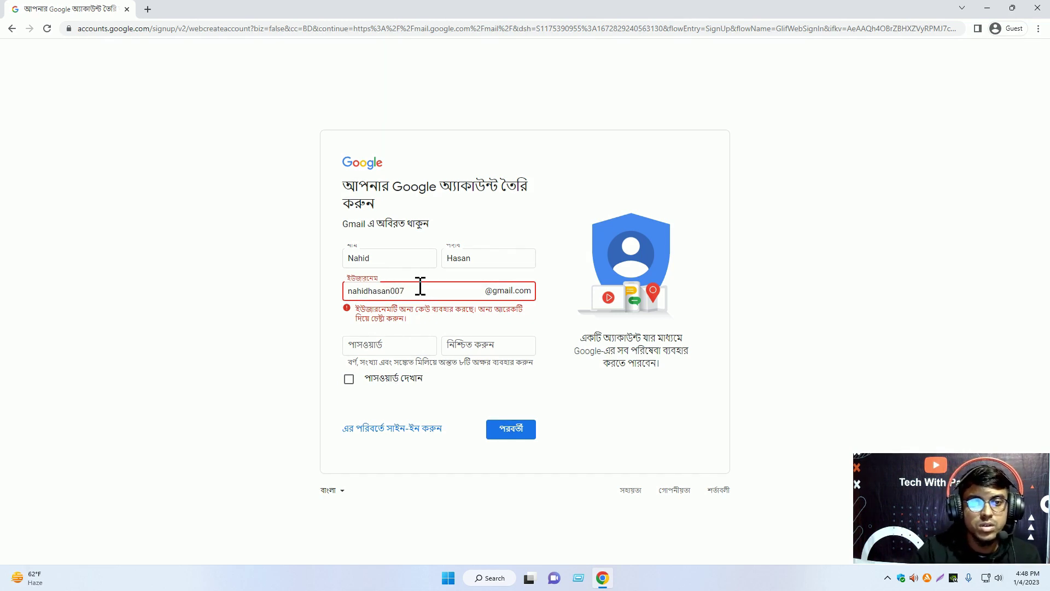
click(408, 329)
click(443, 274)
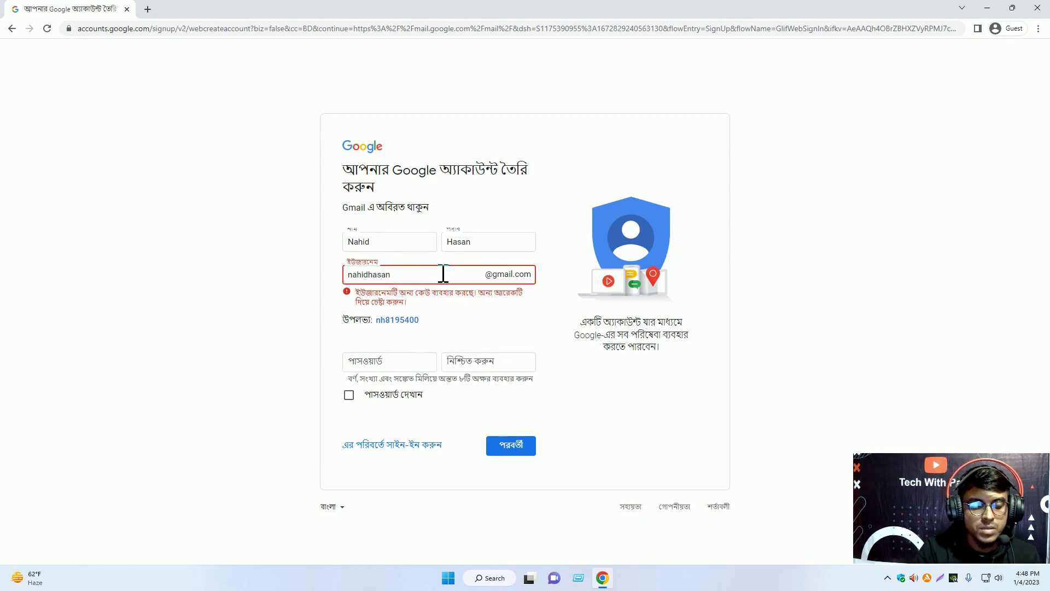
text(2040)
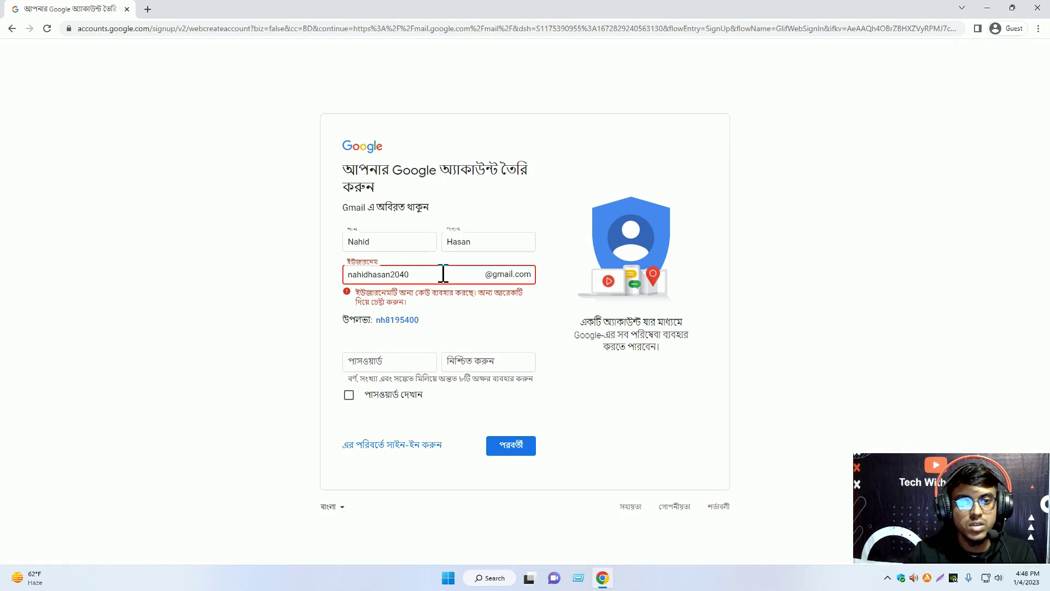
click(348, 294)
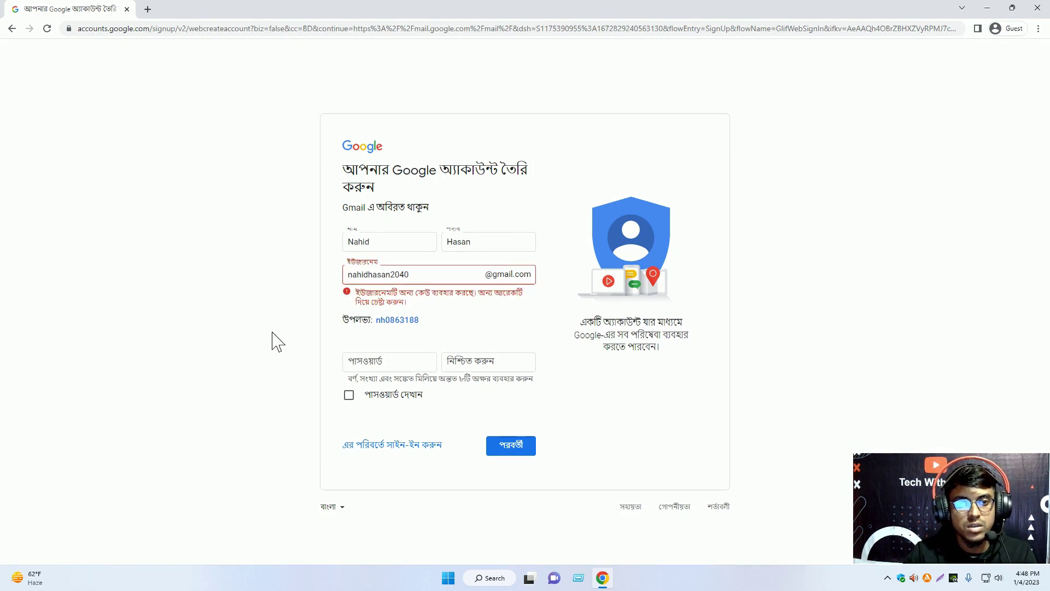
Step: Swap the added digits for other characters until the username is accepted
click(445, 277)
key(BackSpace)
key(BackSpace)
key(BackSpace)
key(BackSpace)
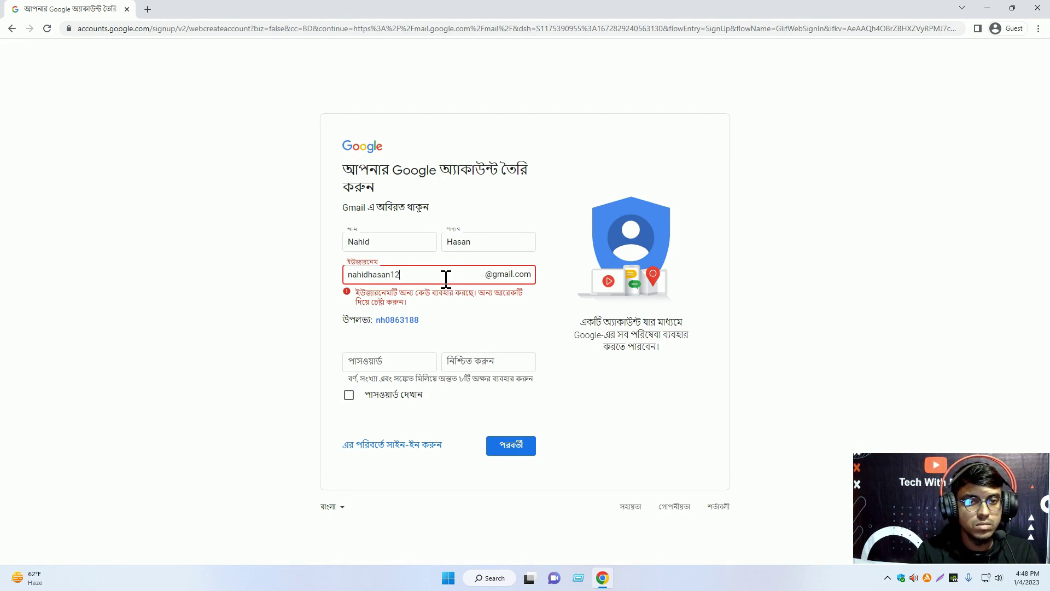
text(1212)
click(230, 289)
click(448, 274)
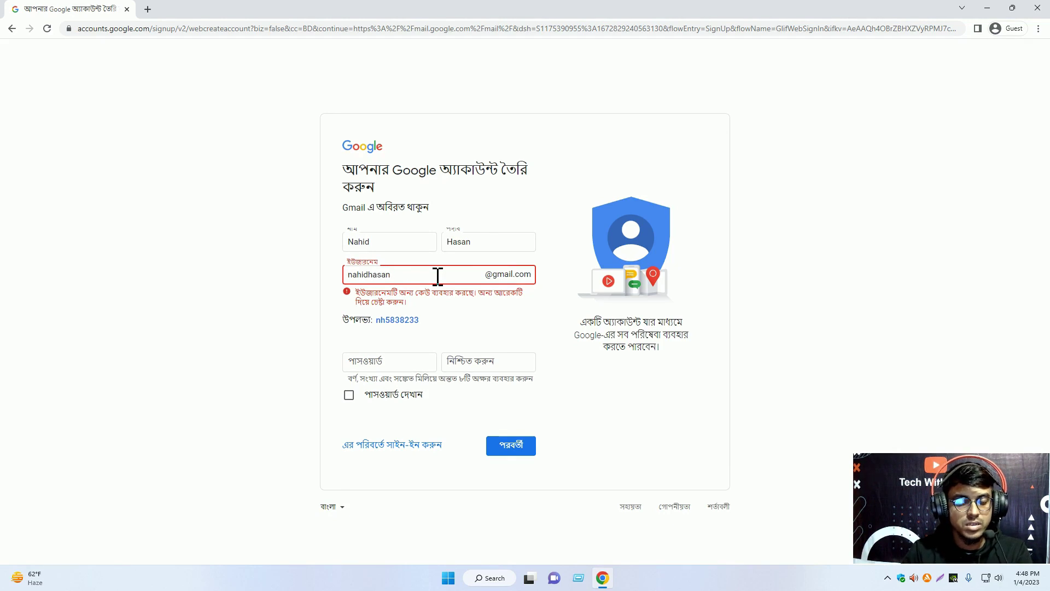
text(p1212)
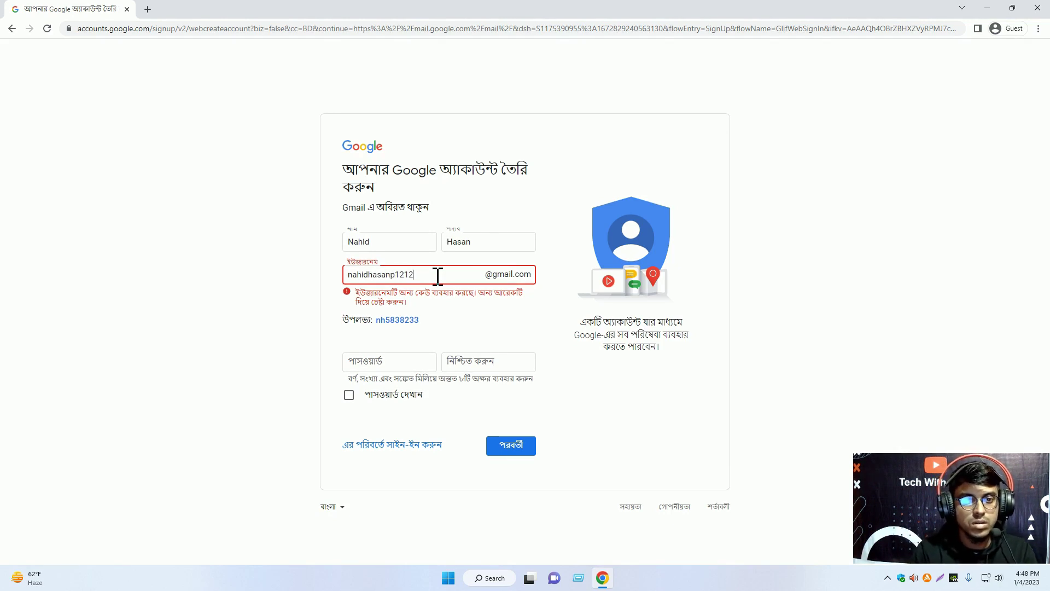
click(312, 314)
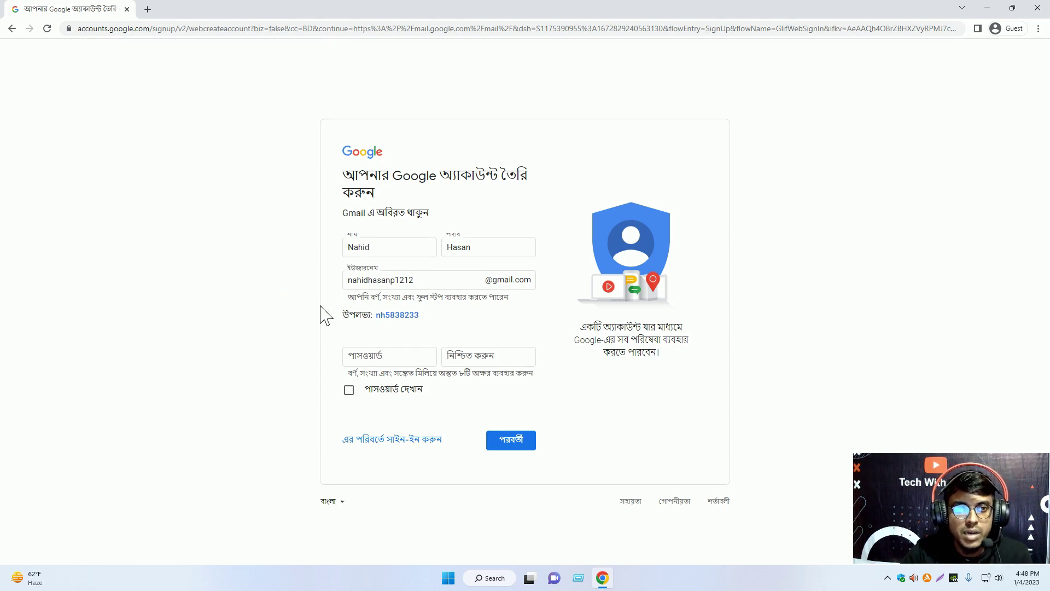
Step: Reselect the accepted username text in the username field
click(452, 284)
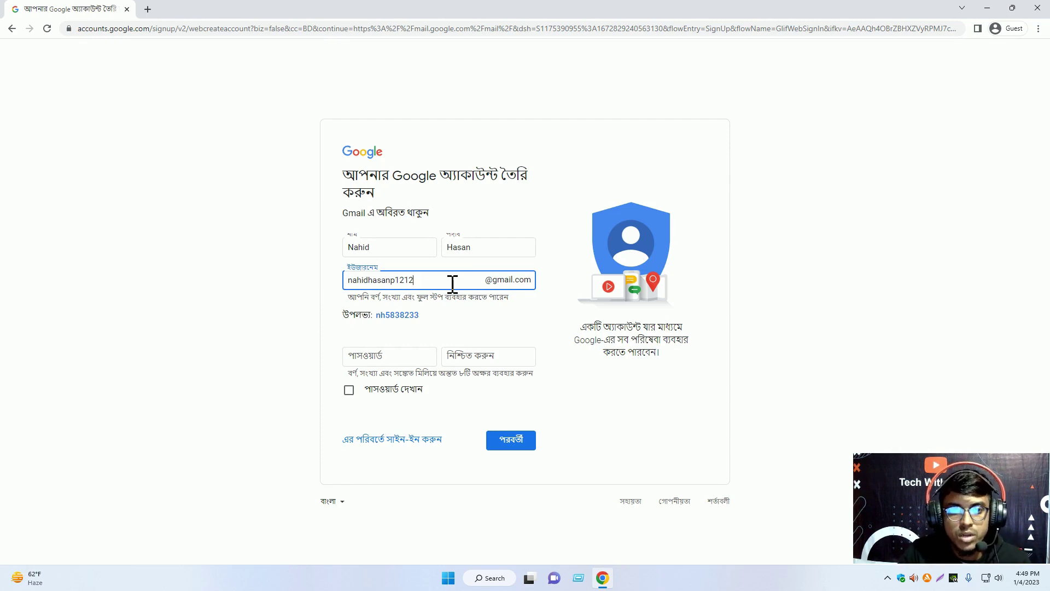
double_click(454, 280)
click(255, 302)
click(453, 284)
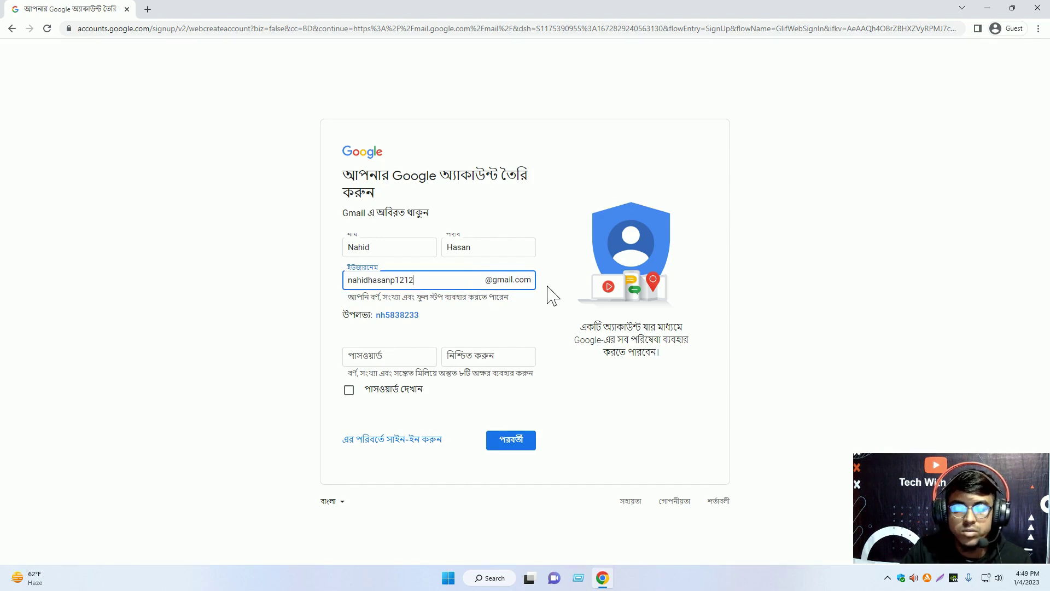
click(510, 298)
click(361, 279)
click(494, 319)
click(457, 285)
click(465, 327)
click(394, 361)
click(441, 267)
double_click(435, 281)
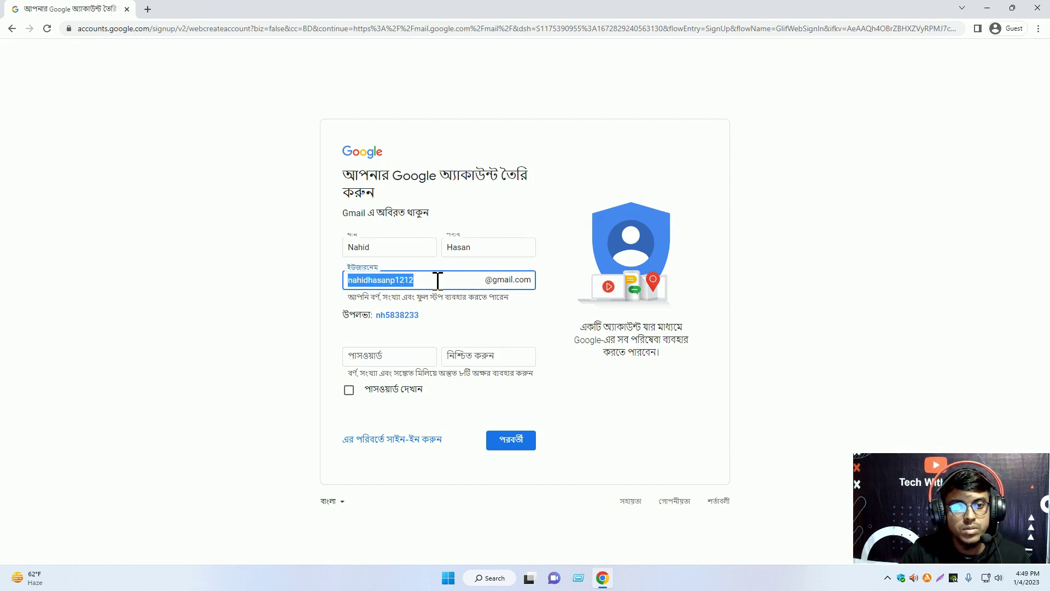
Step: Paste a password into both password fields, show it in plain text, and submit
click(413, 356)
key(ctrl+v)
click(471, 362)
key(ctrl+v)
drag(395, 374, 386, 395)
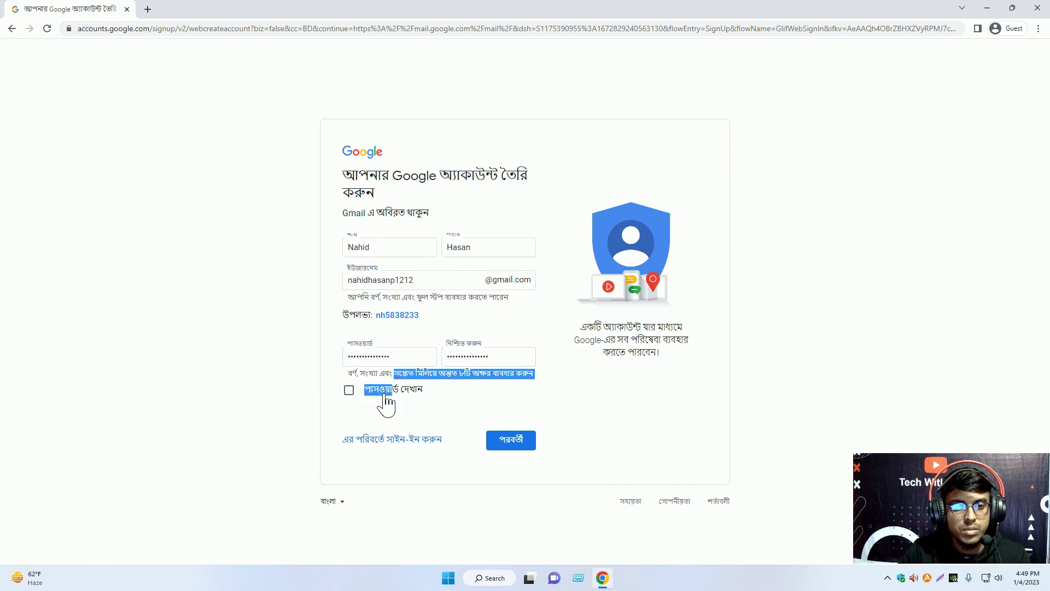
click(386, 402)
click(518, 445)
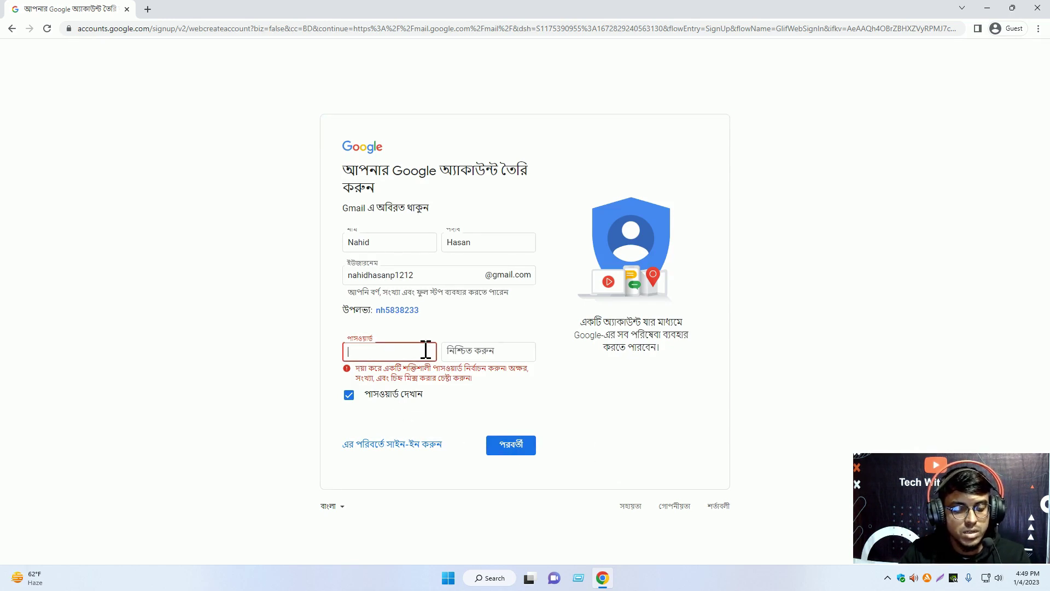
Step: Add an @ symbol to the password and submit again
text(@)
key(Tab)
triple_click(426, 355)
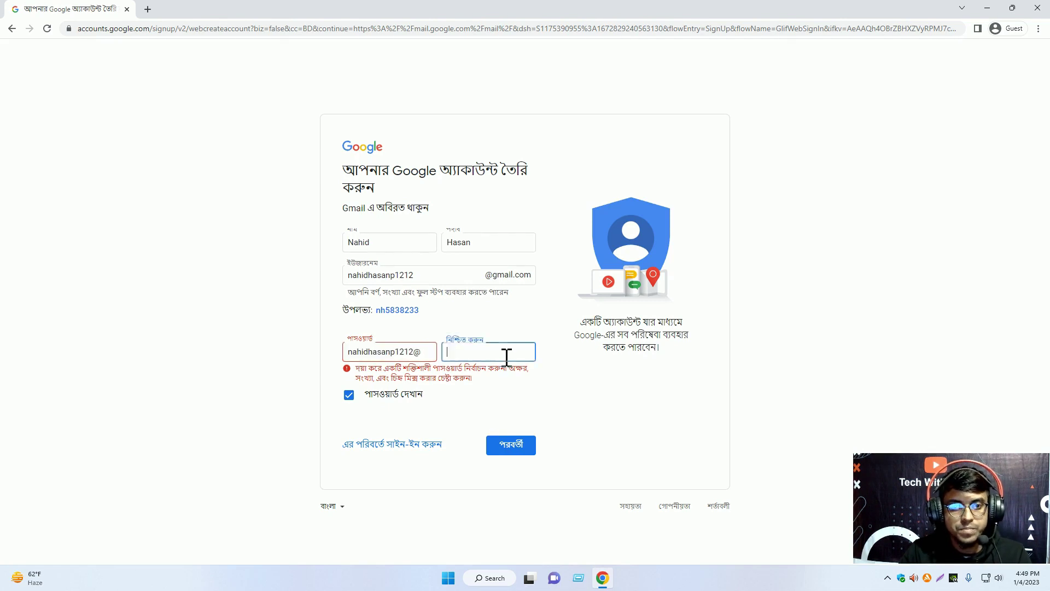
click(519, 443)
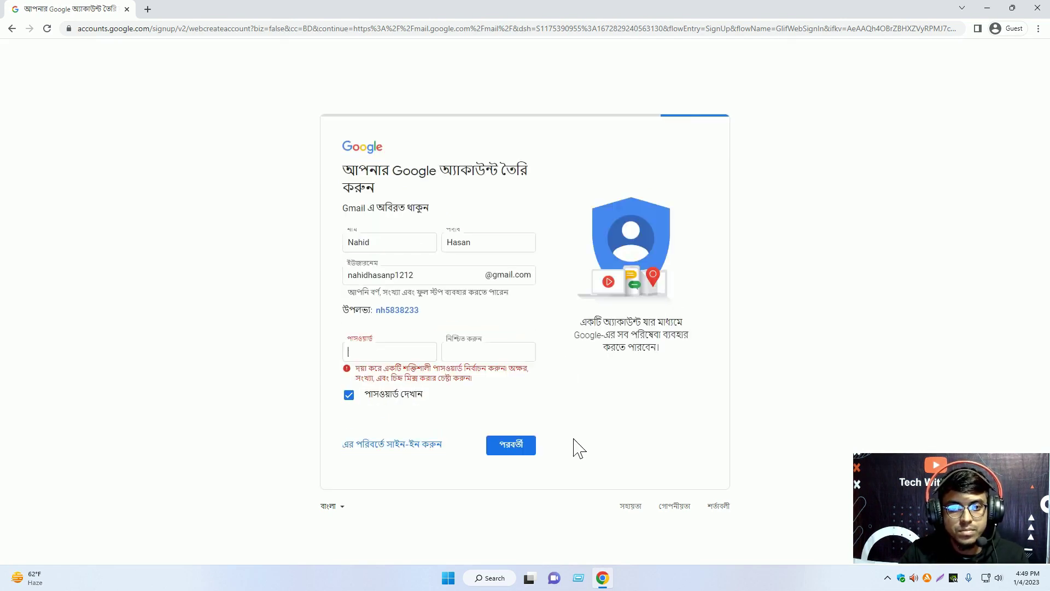
Step: Retype a stronger password mixing letters, digits and a symbol in the empty password field
key(Tab)
click(398, 355)
click(475, 354)
click(431, 350)
click(481, 351)
click(412, 352)
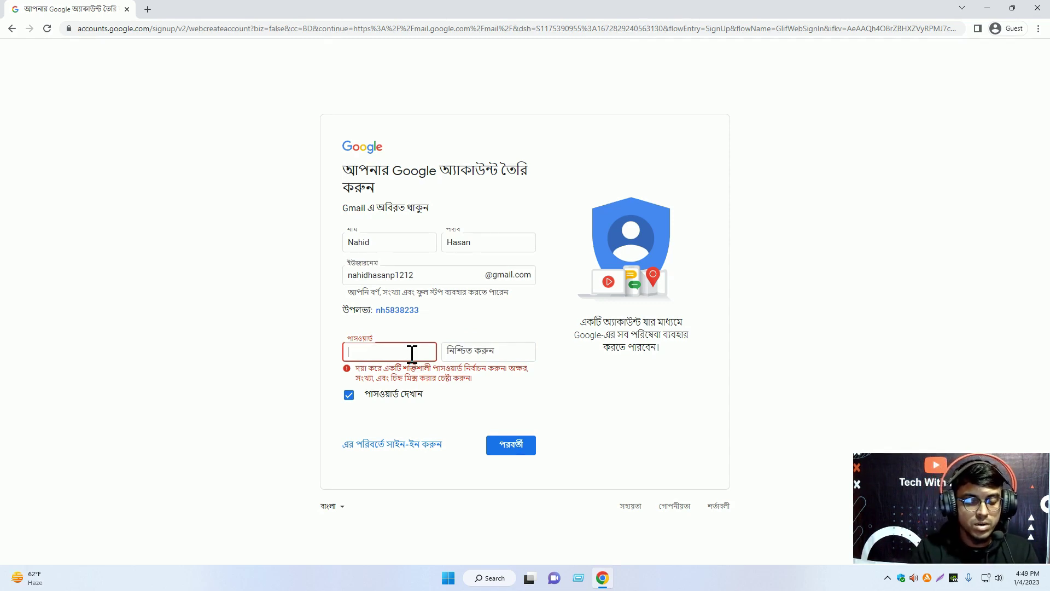
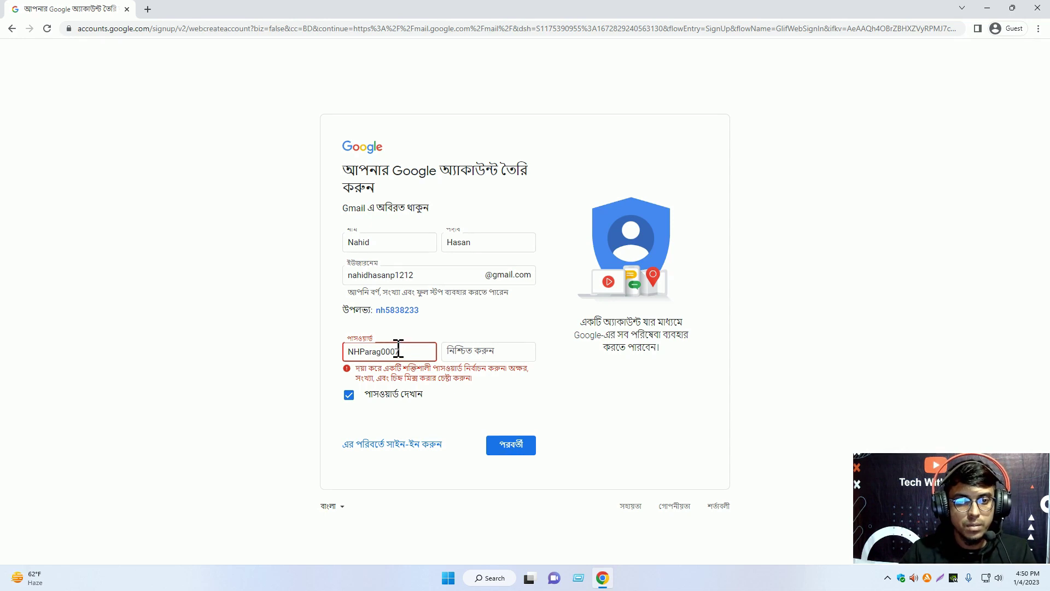
key(Left)
key(BackSpace)
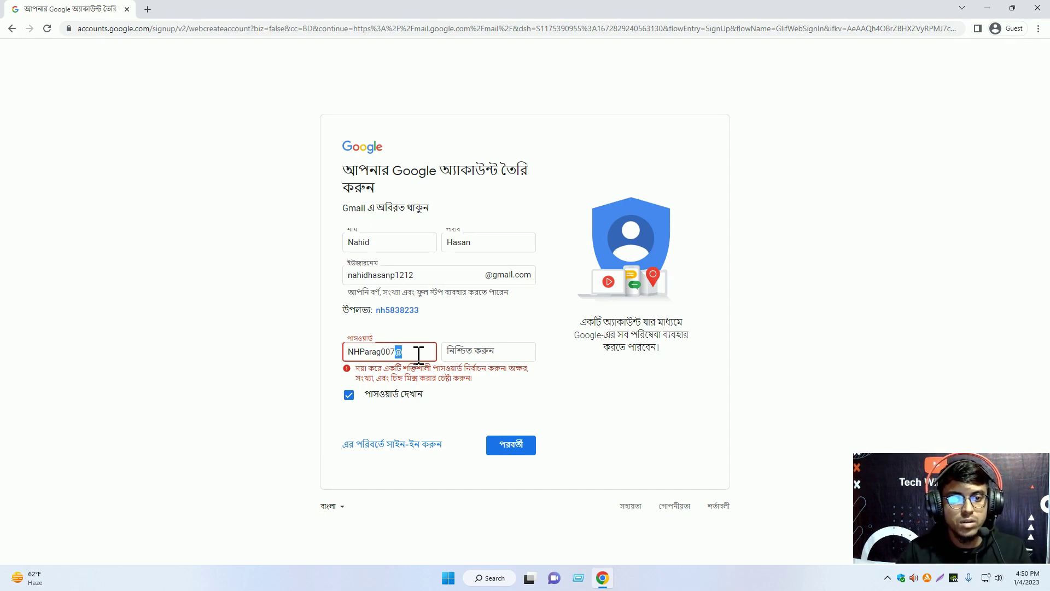
Step: Copy the new password into the confirm field and submit it
key(ctrl+a)
key(ctrl+c)
click(488, 352)
key(ctrl+v)
click(517, 440)
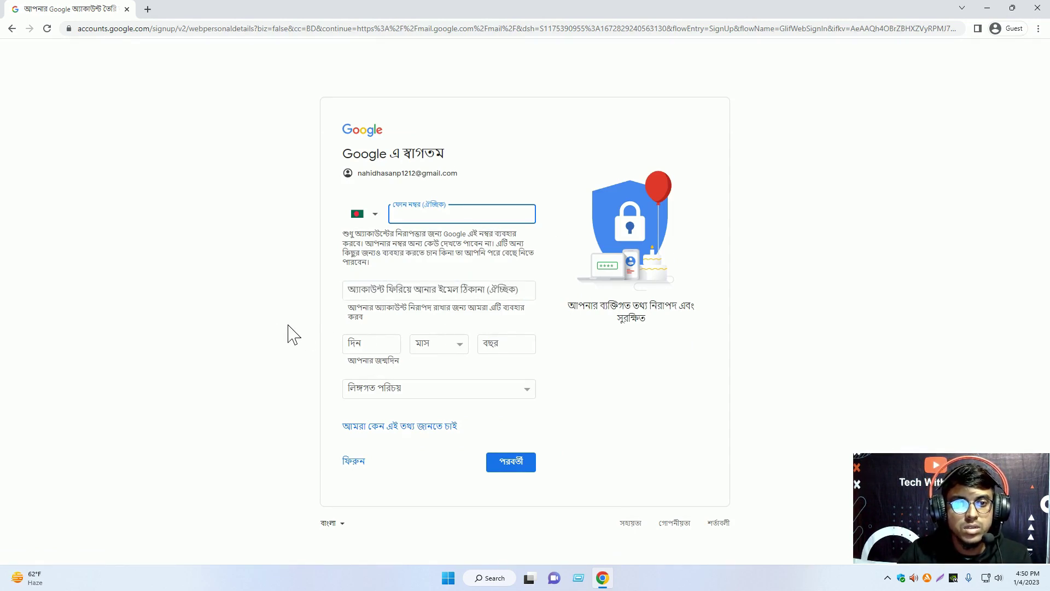
Step: Step through the recovery email and the birthday day, month and year fields
click(391, 290)
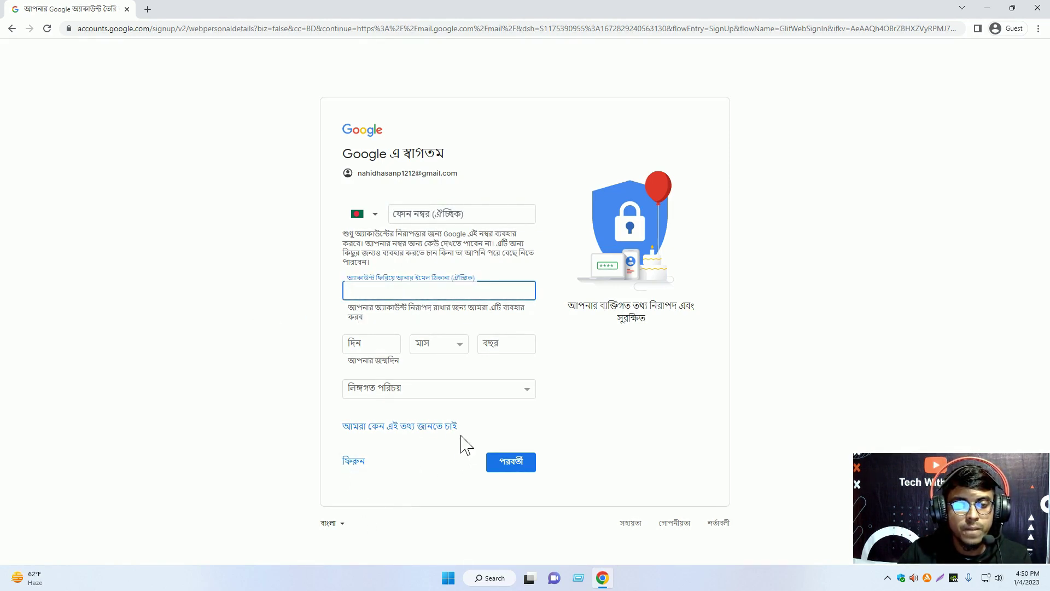
click(383, 344)
click(446, 345)
click(487, 344)
click(569, 363)
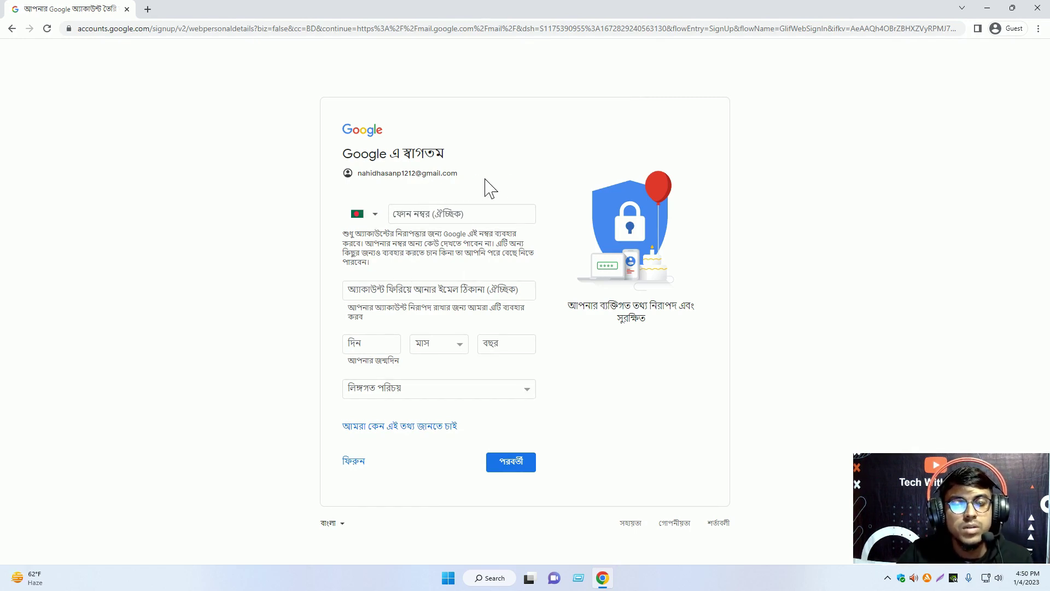
Step: Move in and out of the optional phone number and recovery email fields
click(463, 209)
click(429, 251)
click(410, 289)
click(429, 209)
click(396, 275)
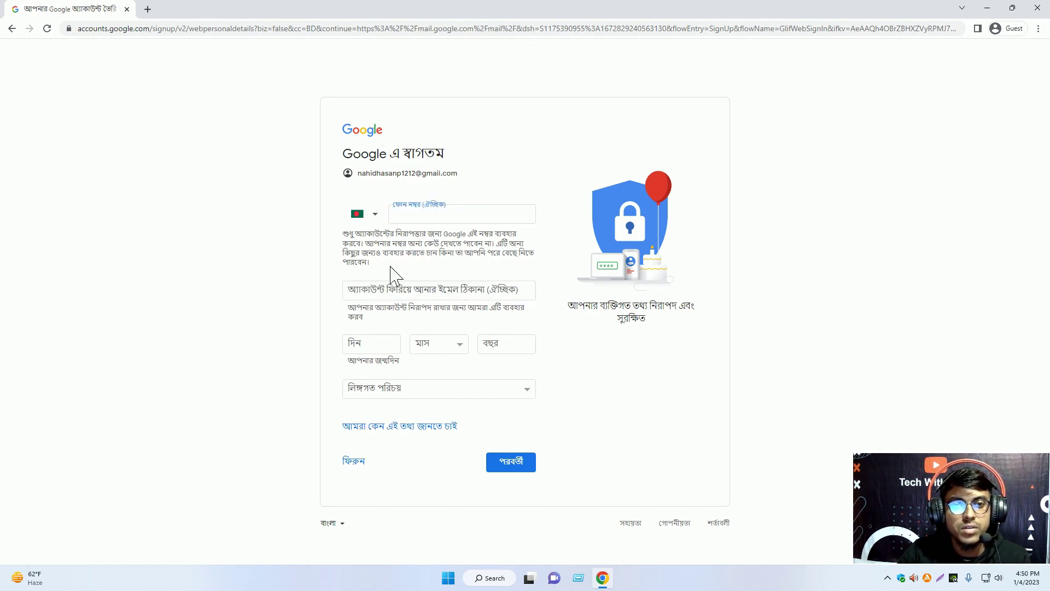
click(422, 211)
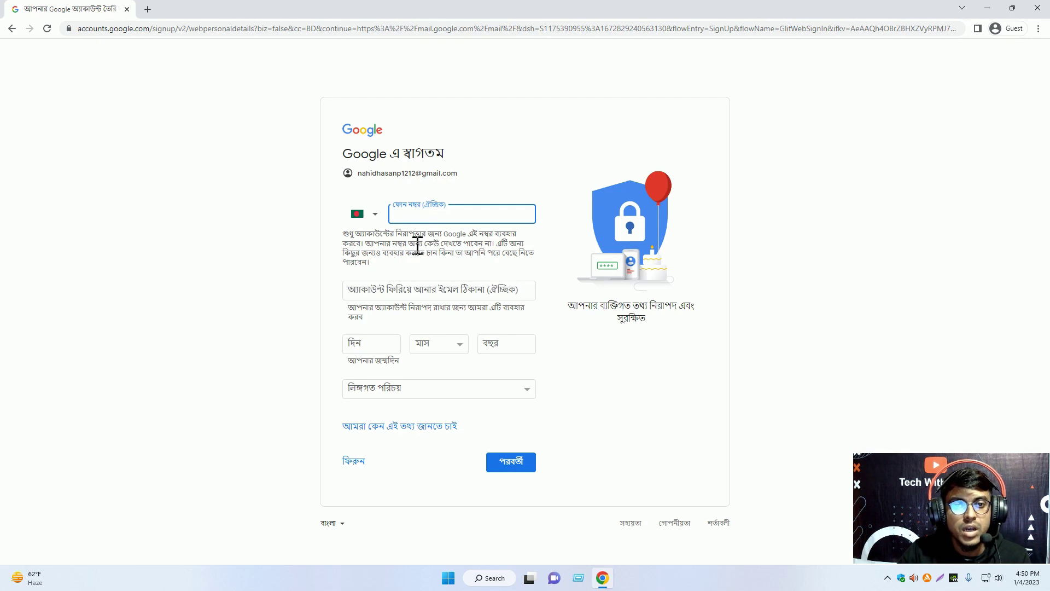
click(418, 243)
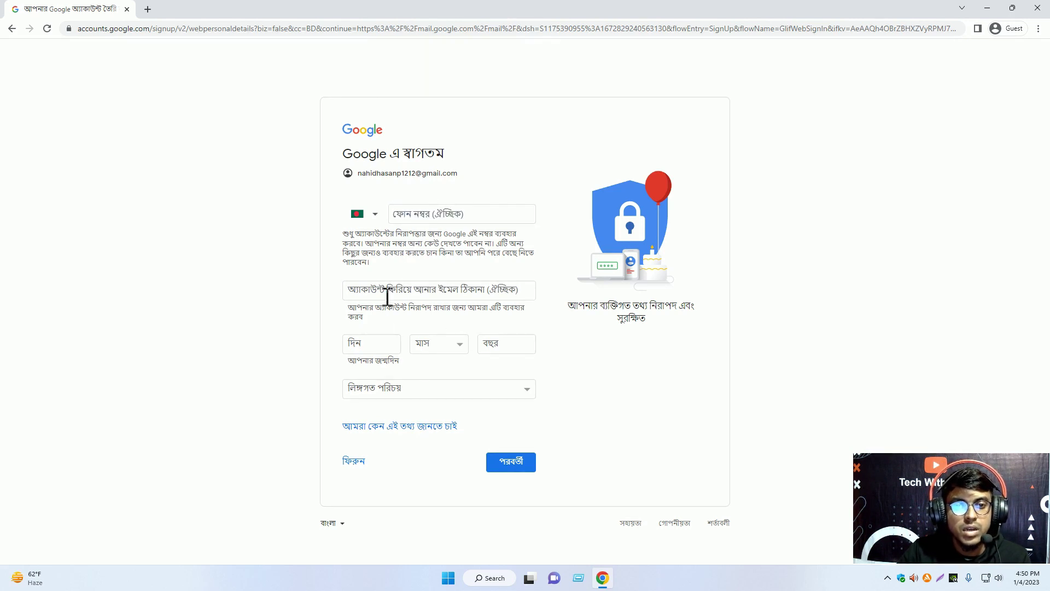
click(393, 295)
click(432, 256)
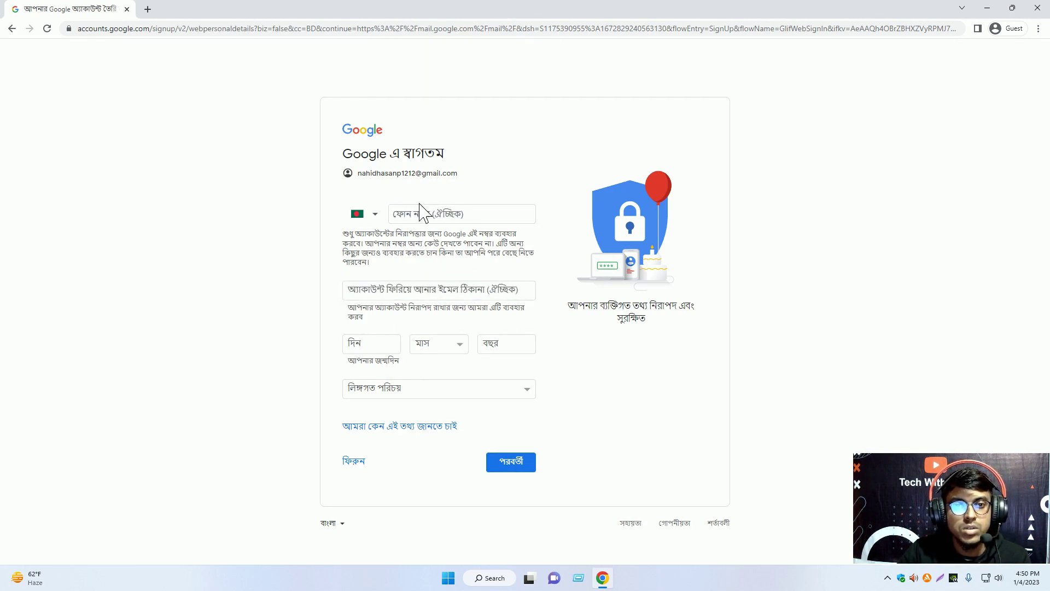
click(529, 296)
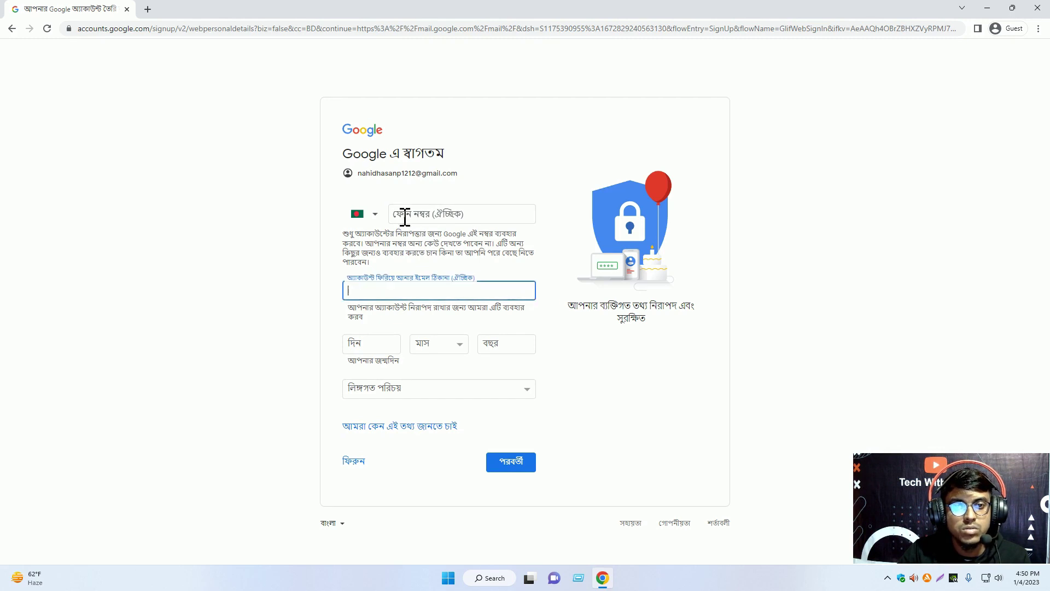
click(392, 261)
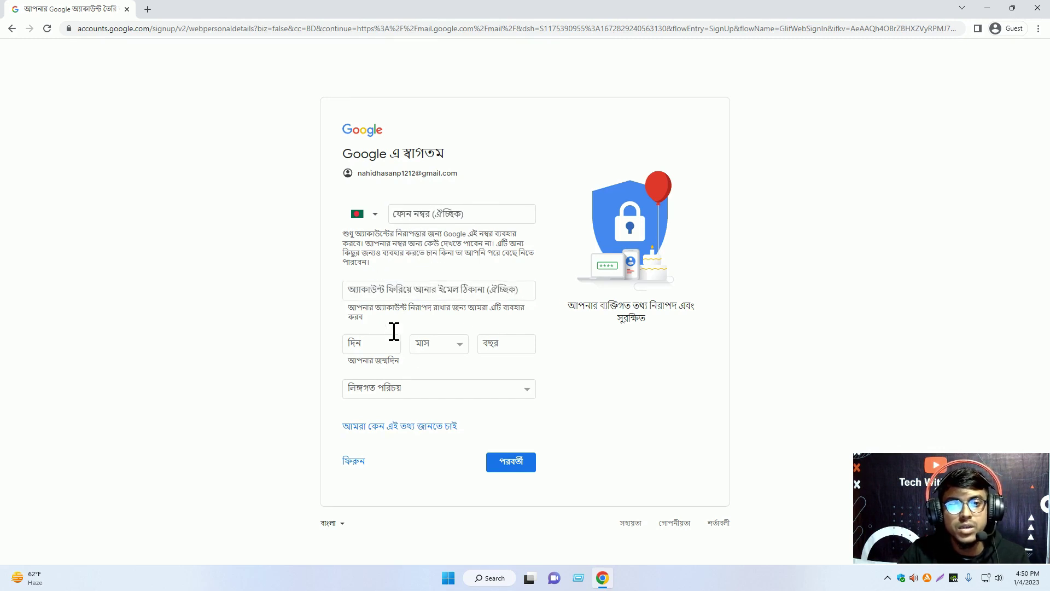
click(365, 344)
text(01)
click(421, 344)
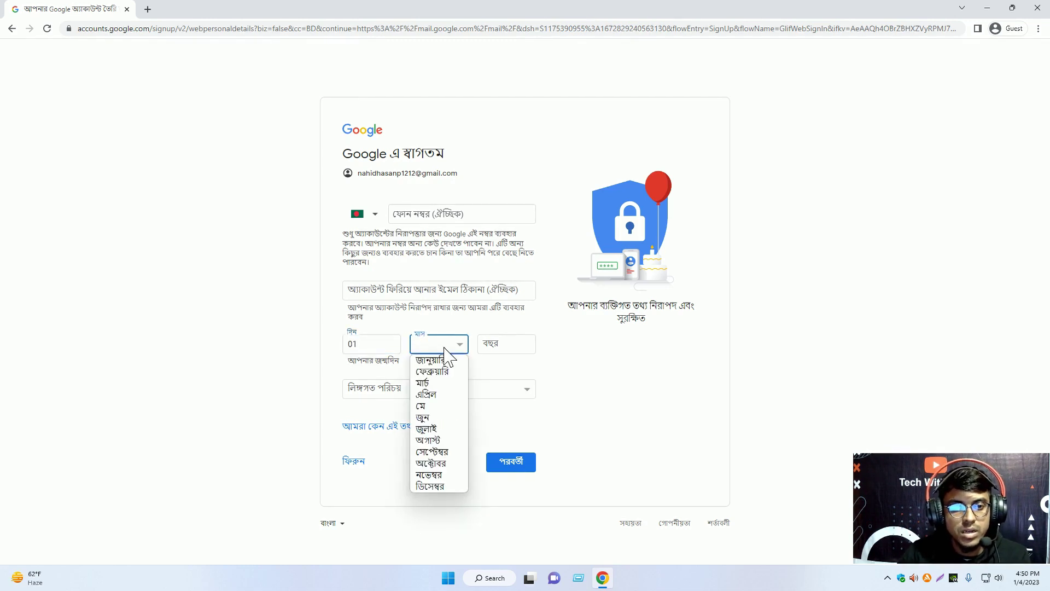
click(448, 463)
click(513, 348)
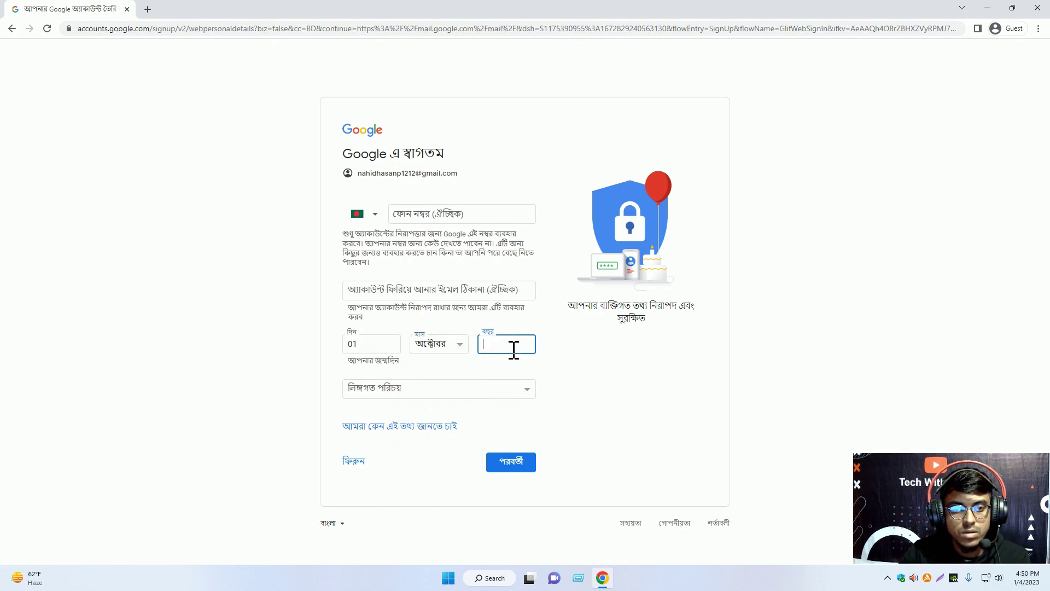
click(583, 336)
click(459, 389)
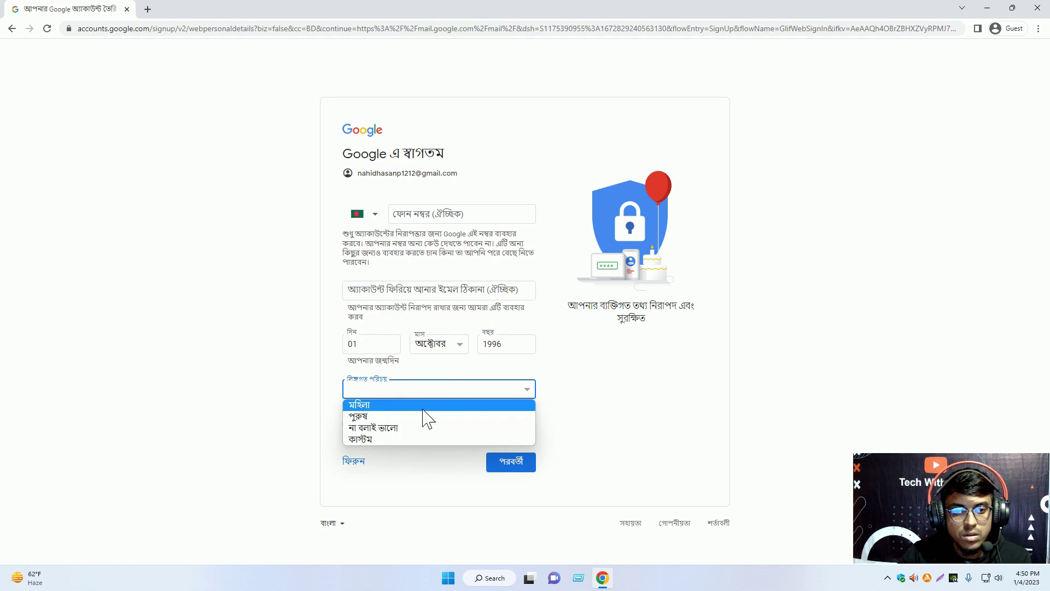
click(426, 416)
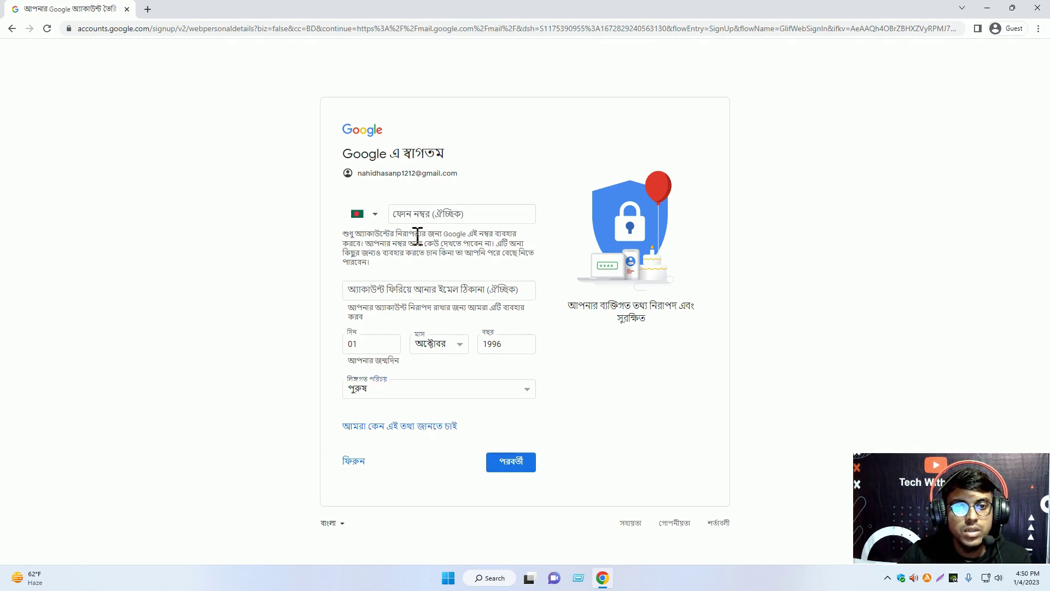
click(509, 288)
click(455, 207)
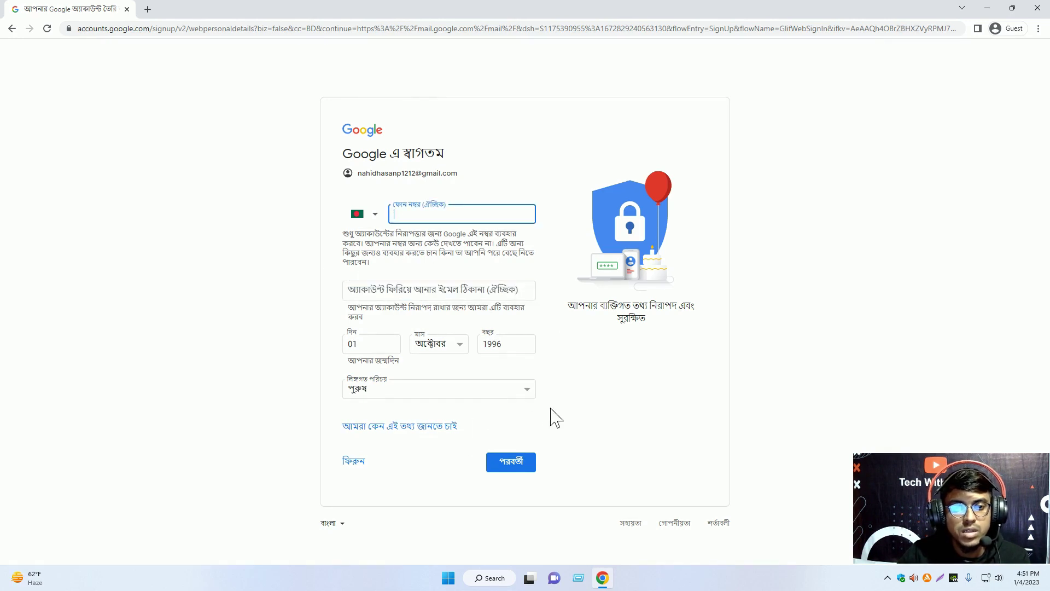
click(492, 465)
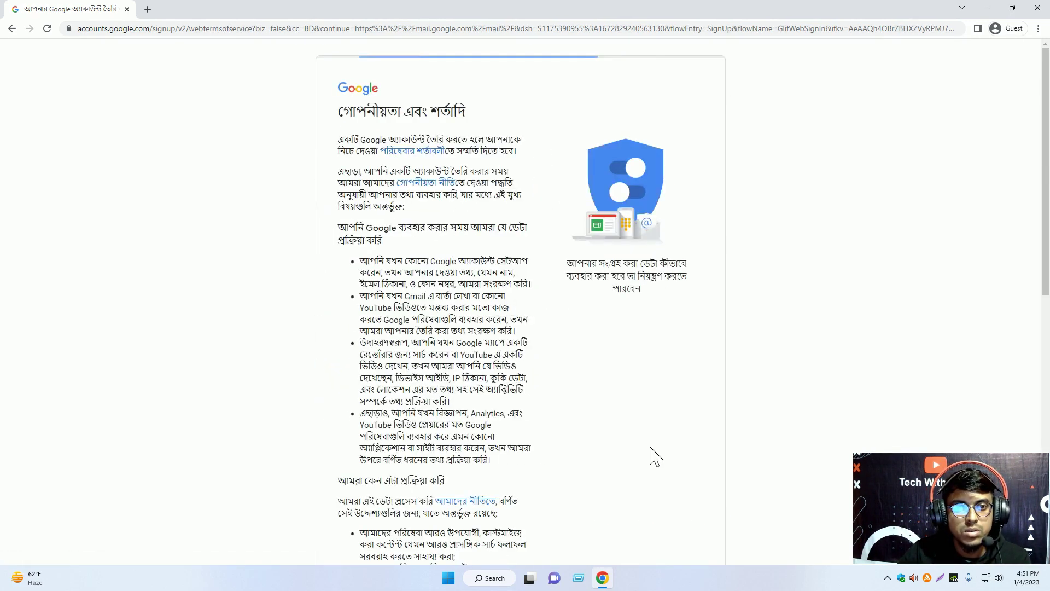
Step: Scroll down the Privacy and Terms page and accept with I agree (আমি সম্মত)
scroll(489, 342, down, 10)
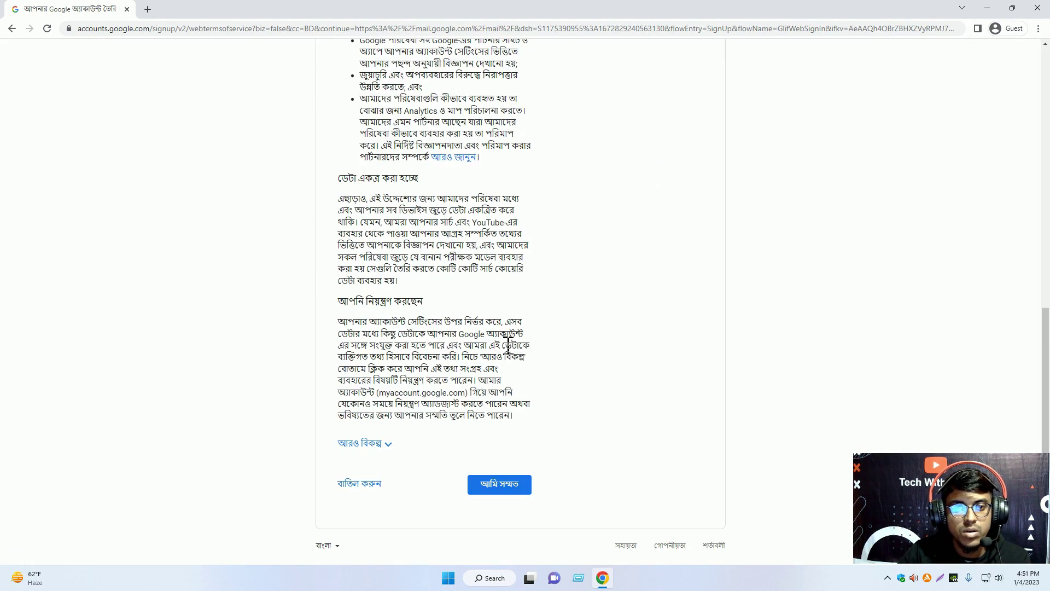
click(514, 491)
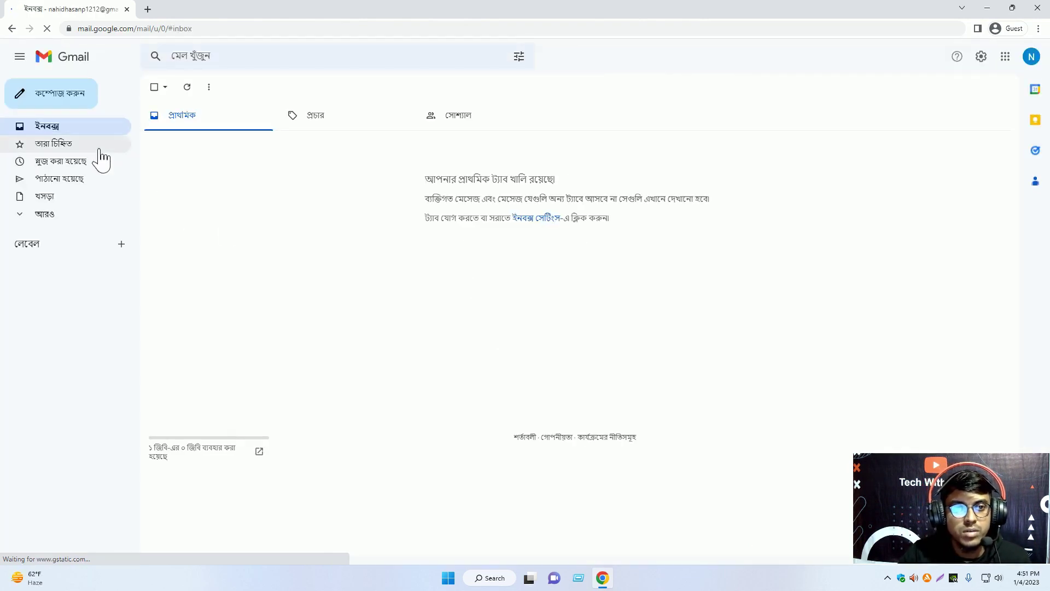
Step: Select the new account's email address in the Gmail account panel
click(1031, 57)
drag(998, 154, 952, 158)
triple_click(930, 155)
click(879, 386)
click(1031, 56)
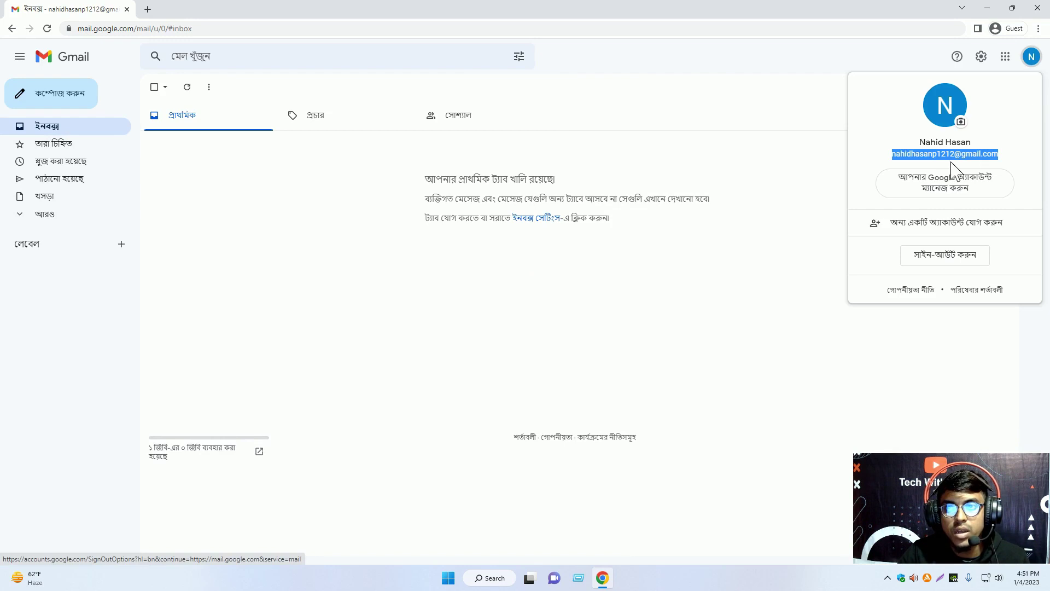
triple_click(953, 158)
click(995, 160)
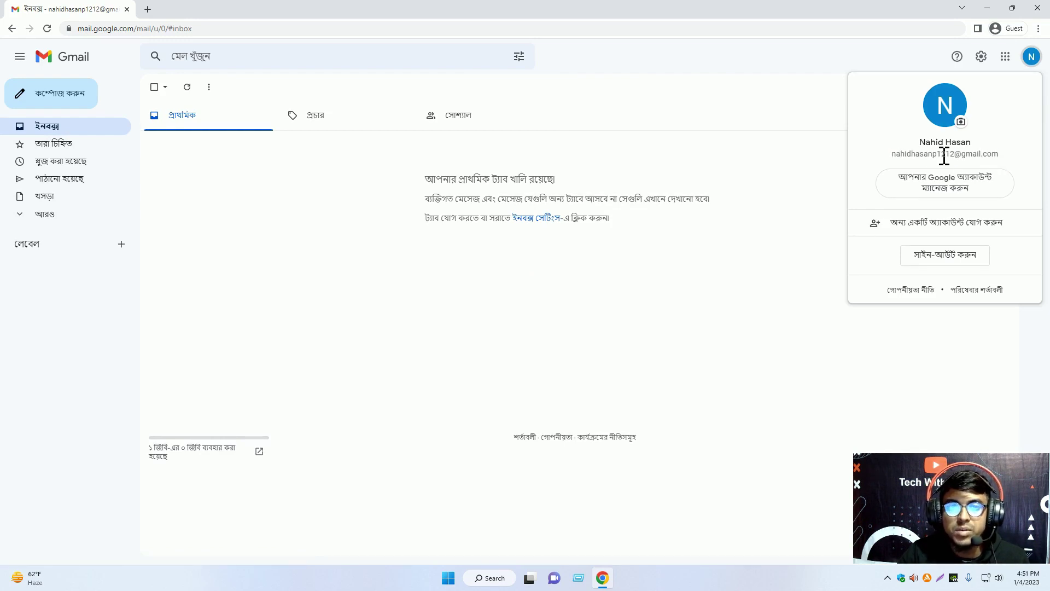
click(780, 157)
click(1031, 58)
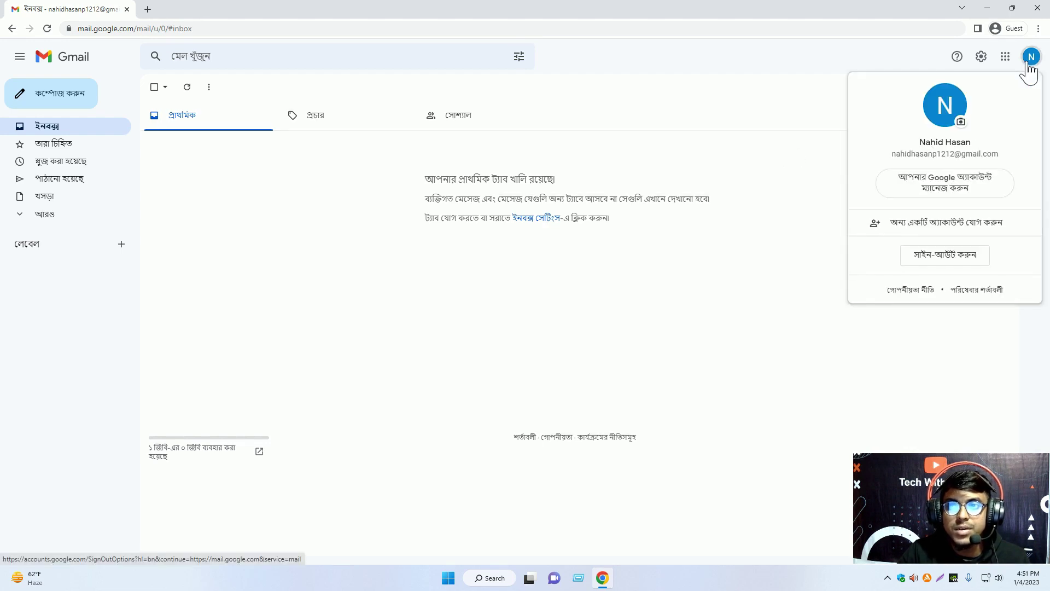
triple_click(931, 157)
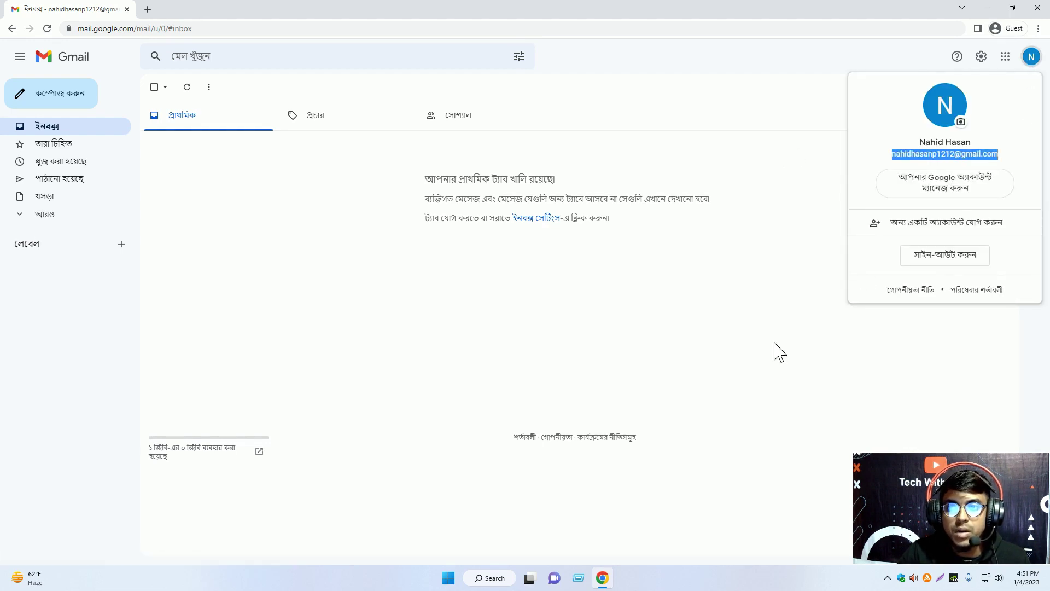
click(846, 223)
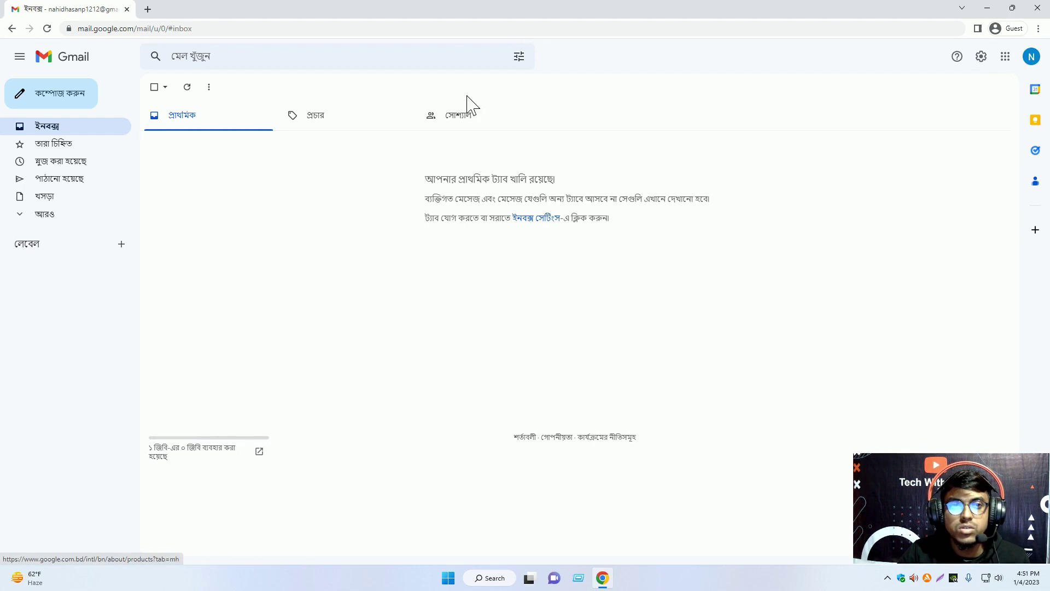
Step: Close the Gmail tab and the Guest window, then relaunch Chrome with an existing profile
click(147, 10)
click(134, 6)
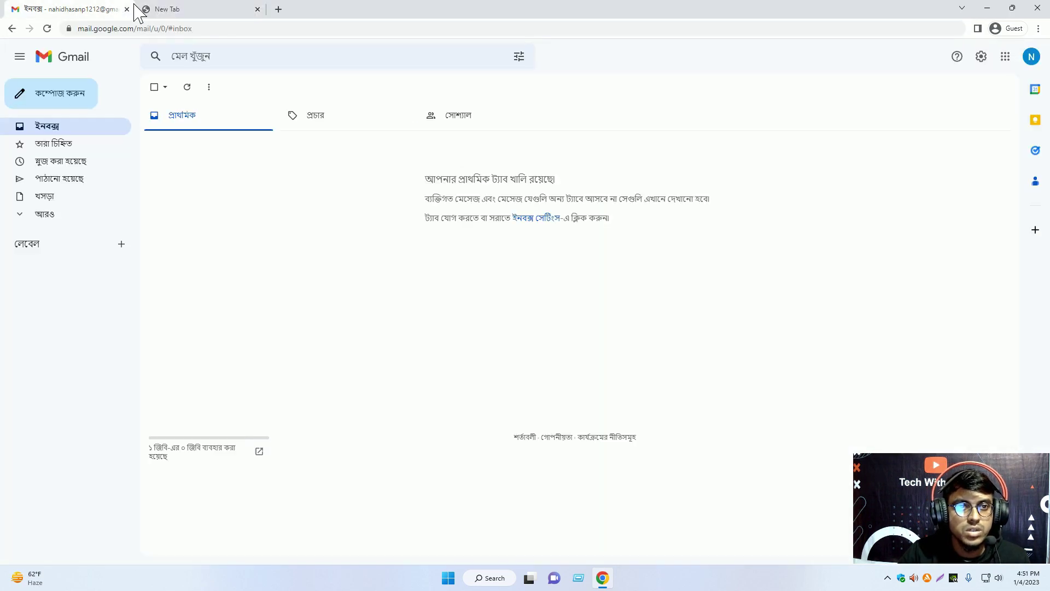
click(127, 9)
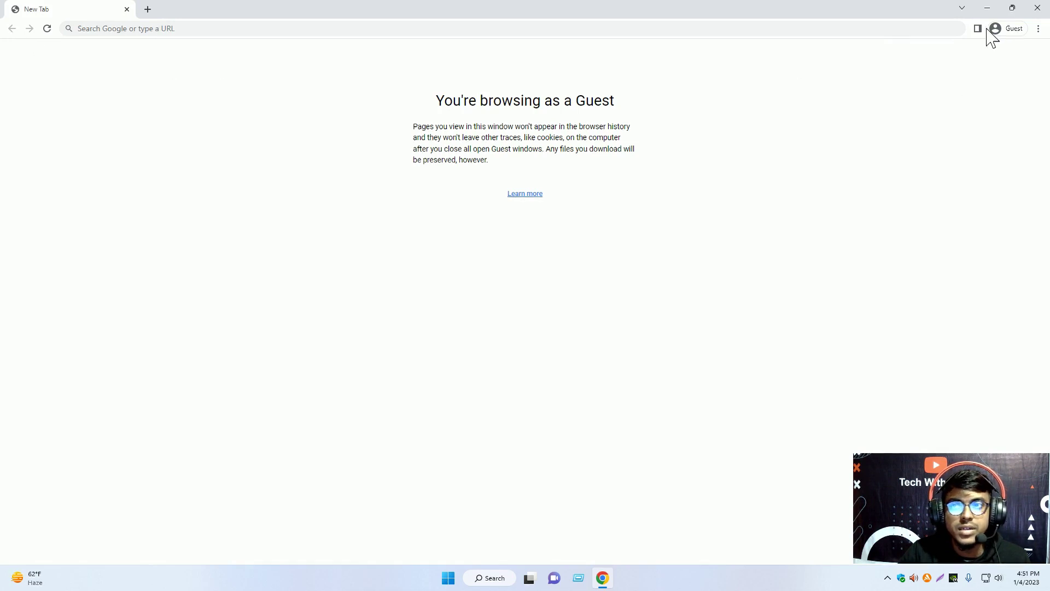
click(1012, 30)
click(1013, 29)
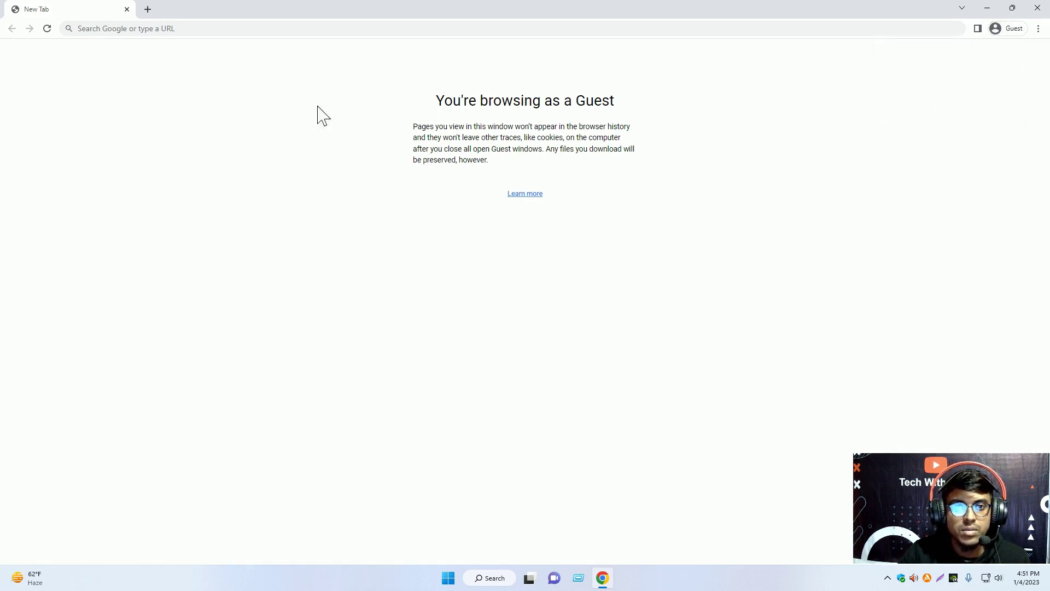
click(146, 10)
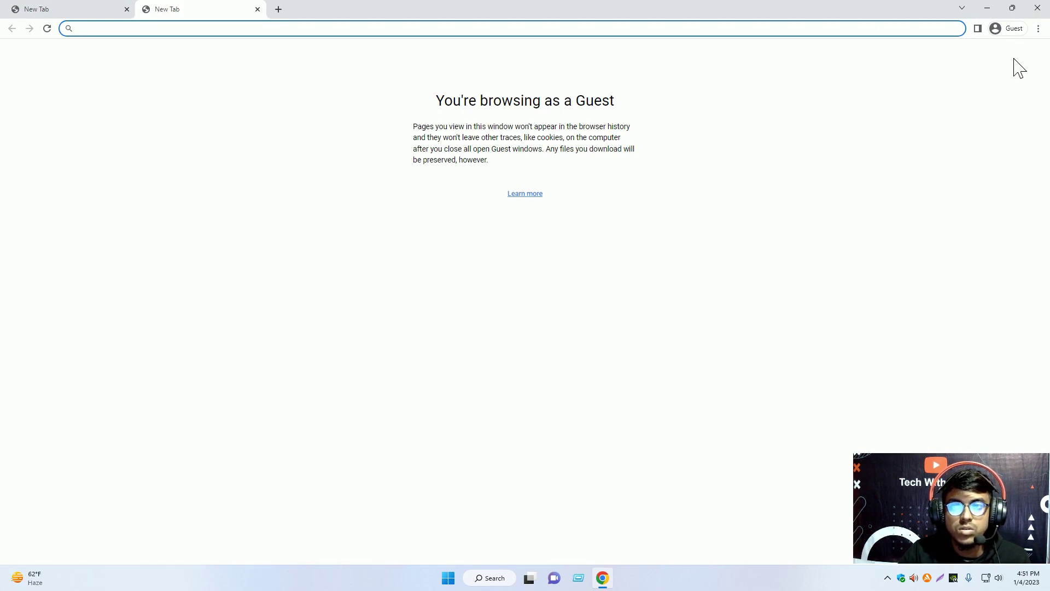
click(1006, 30)
click(1006, 30)
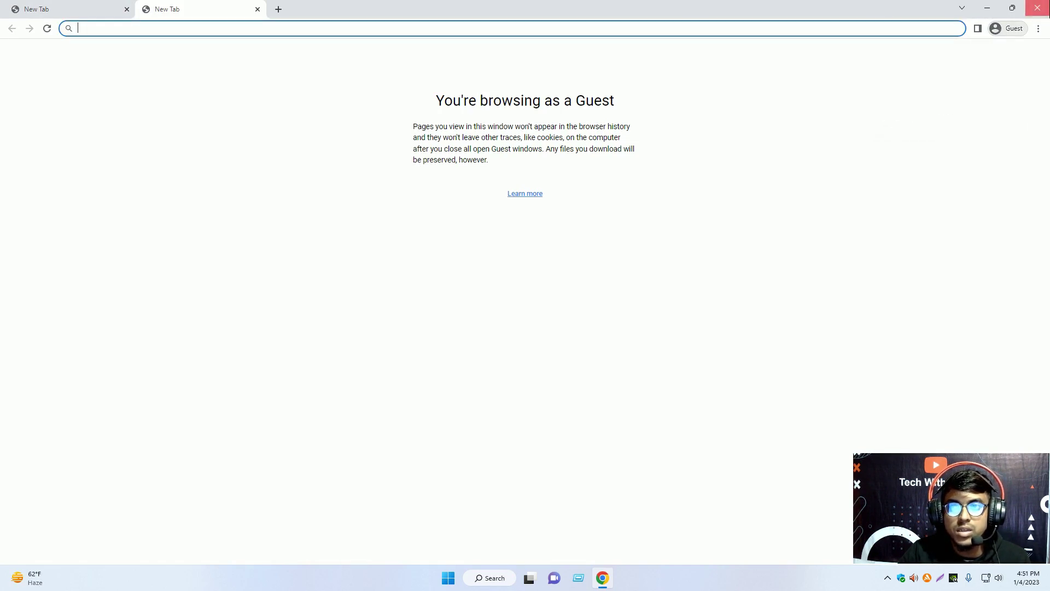
click(1037, 8)
double_click(1020, 19)
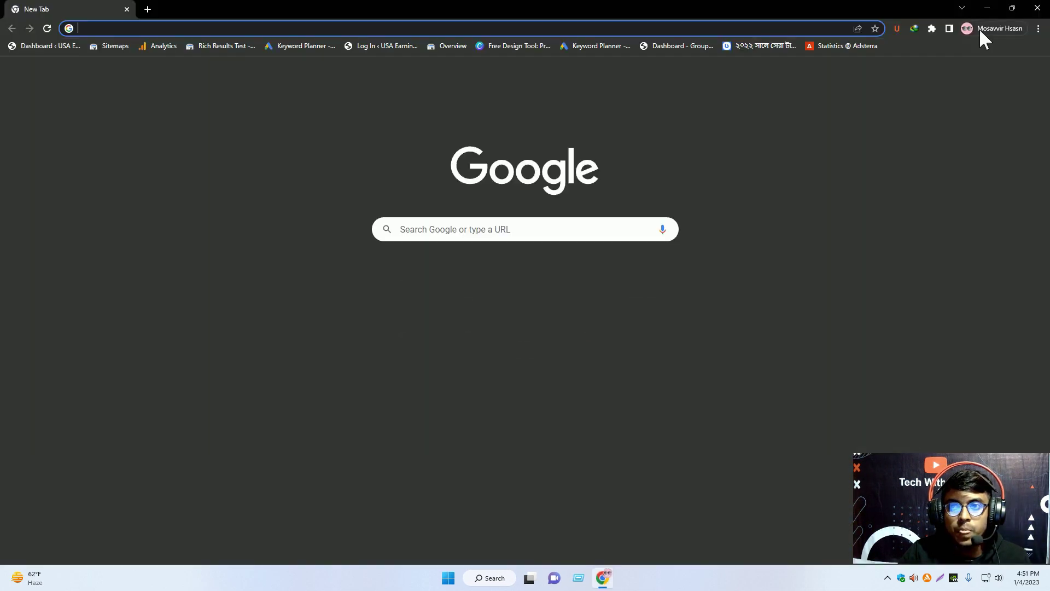
Step: Add a new Chrome profile and sign in with the new Gmail address and its password
click(964, 28)
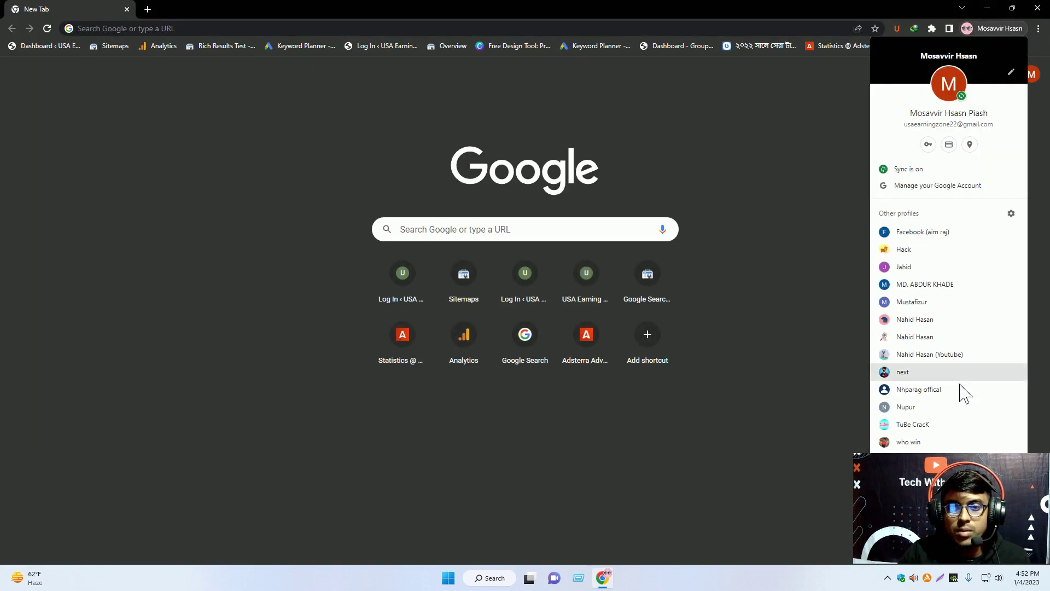
click(906, 484)
click(1038, 8)
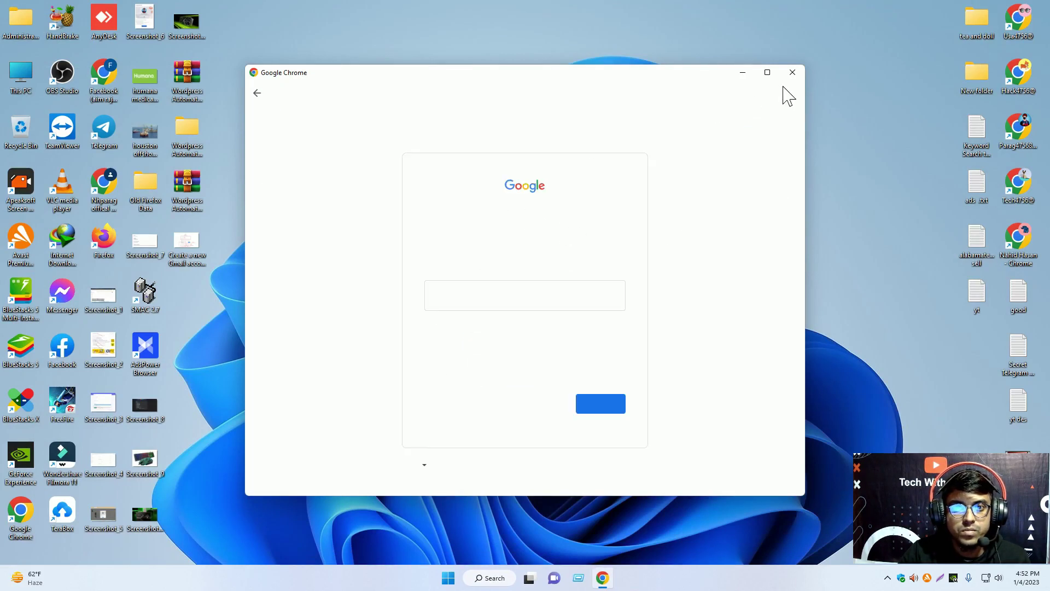
click(768, 72)
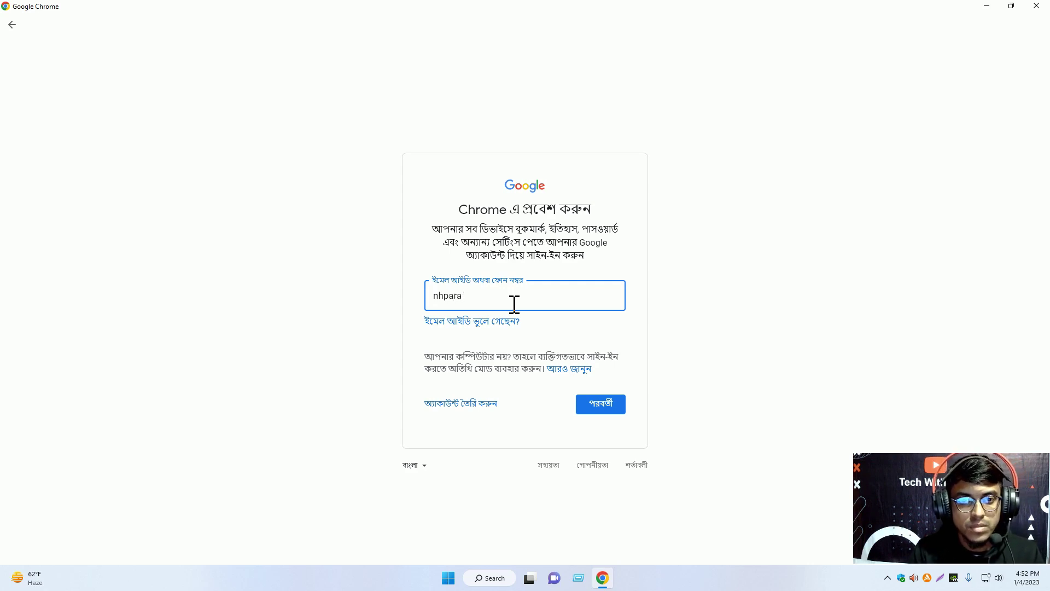
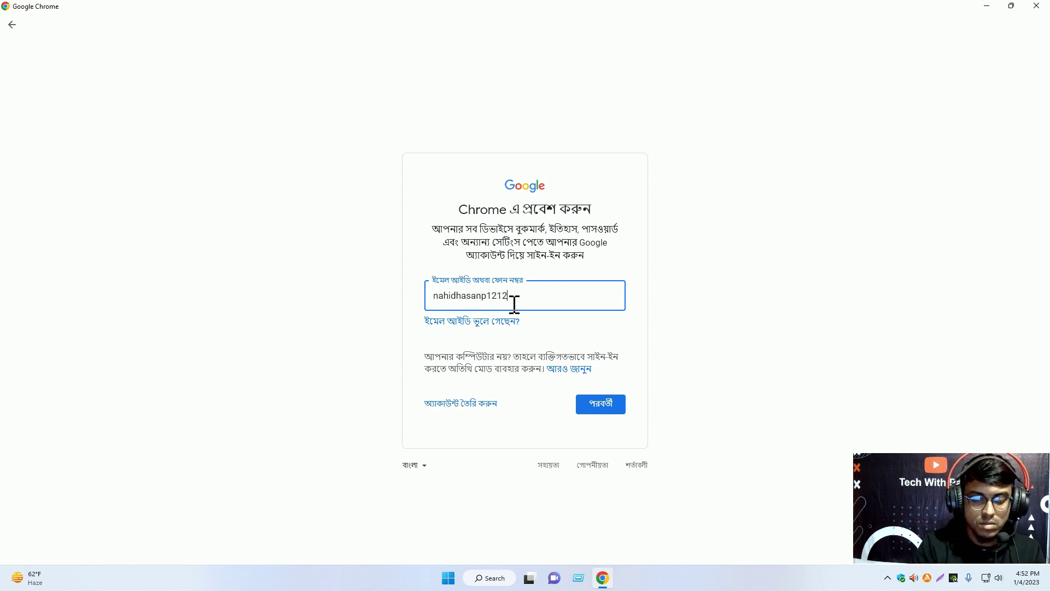
key(Return)
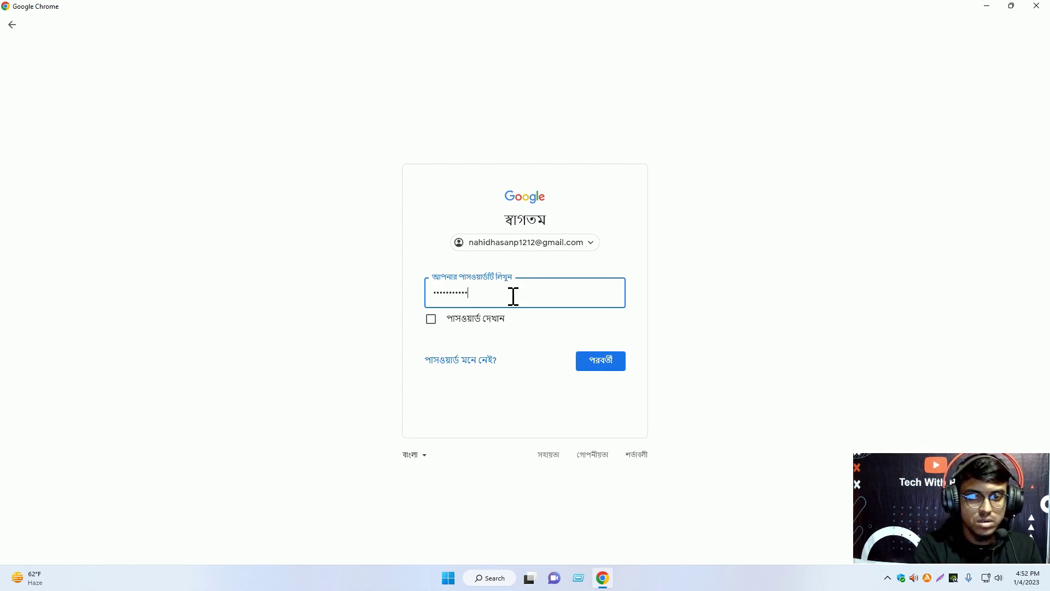
key(Return)
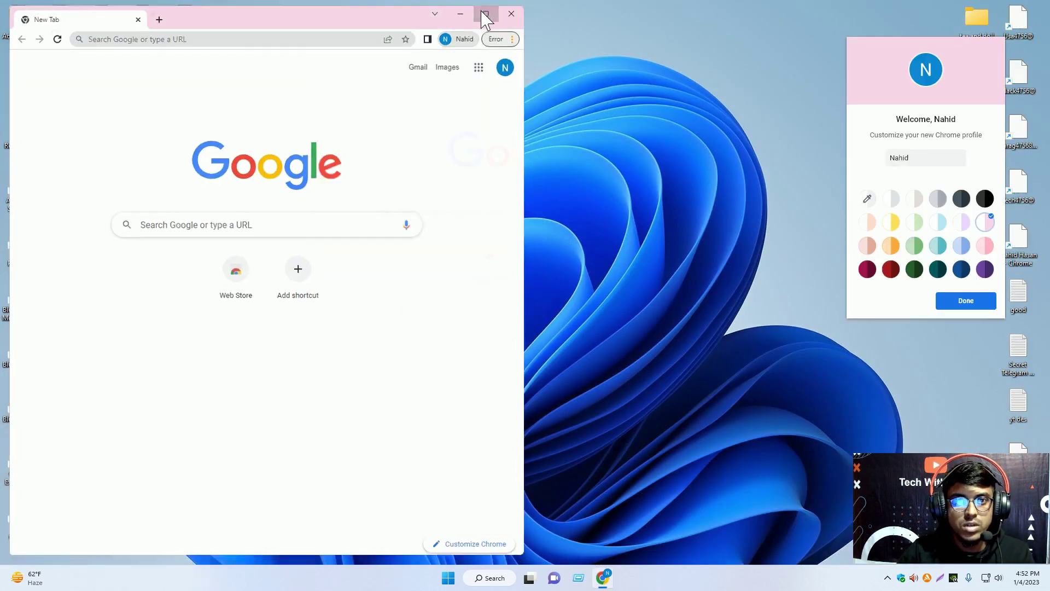
Step: Maximize the new profile window and give it the dark red theme
click(485, 16)
click(890, 269)
click(966, 302)
click(1030, 28)
key(Escape)
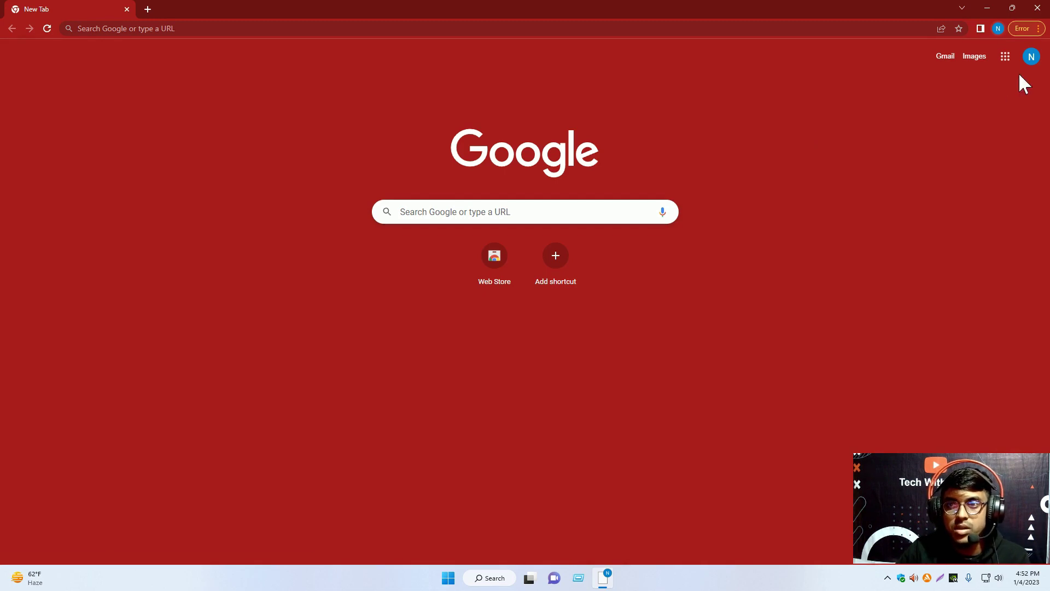
Step: Open Manage your Google Account and look through the Personal info page
click(1031, 56)
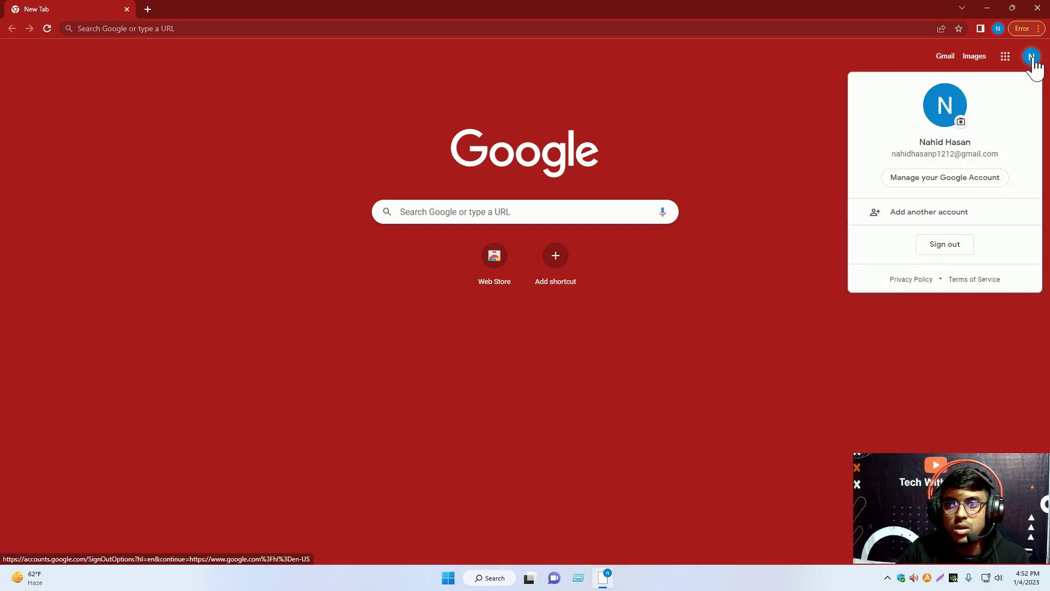
click(970, 179)
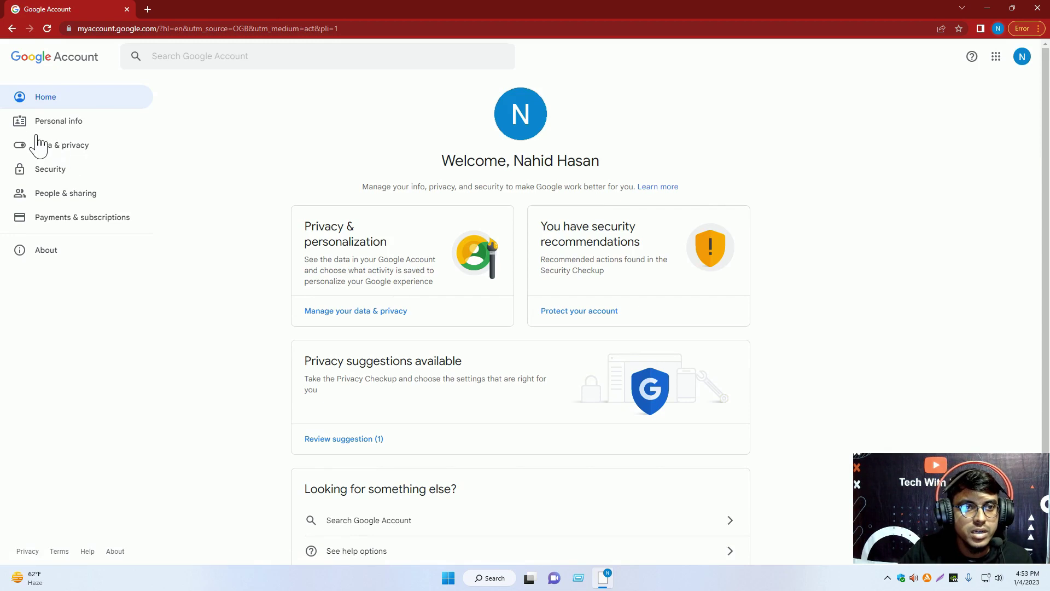
click(38, 129)
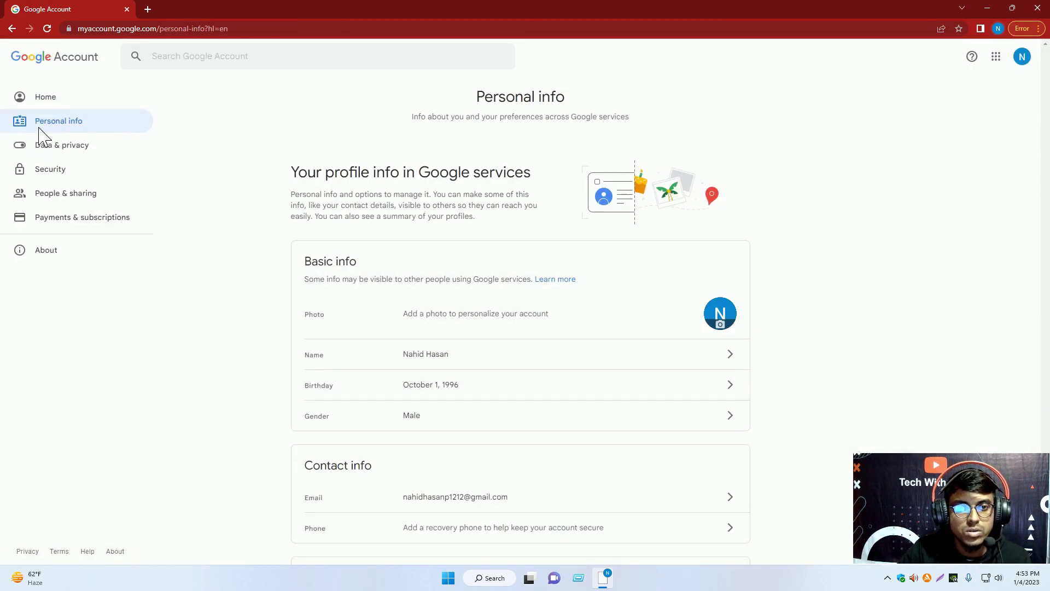
scroll(157, 251, down, 2)
scroll(629, 378, down, 2)
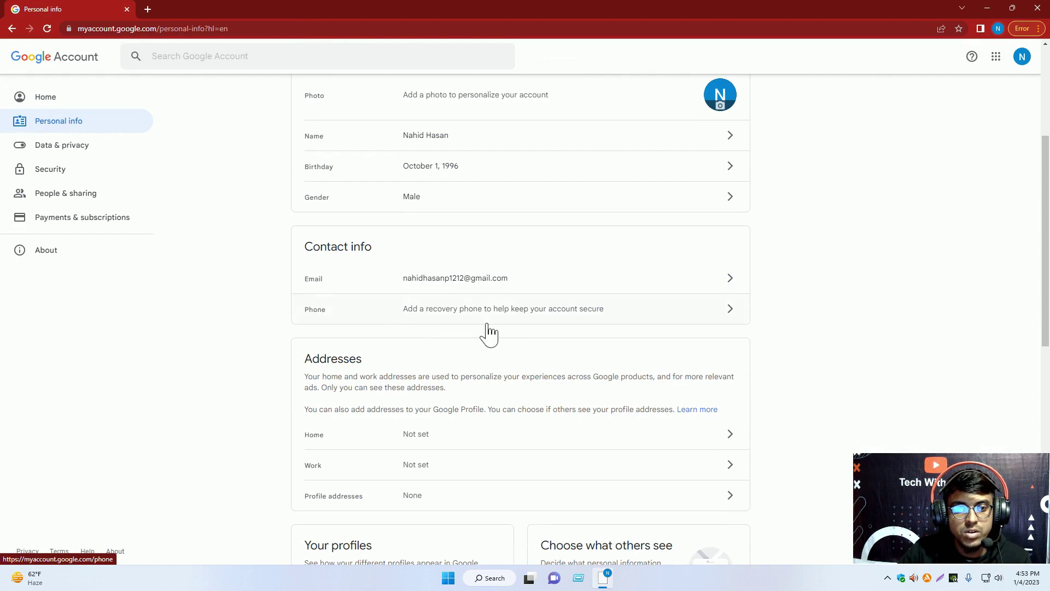
scroll(579, 326, down, 1)
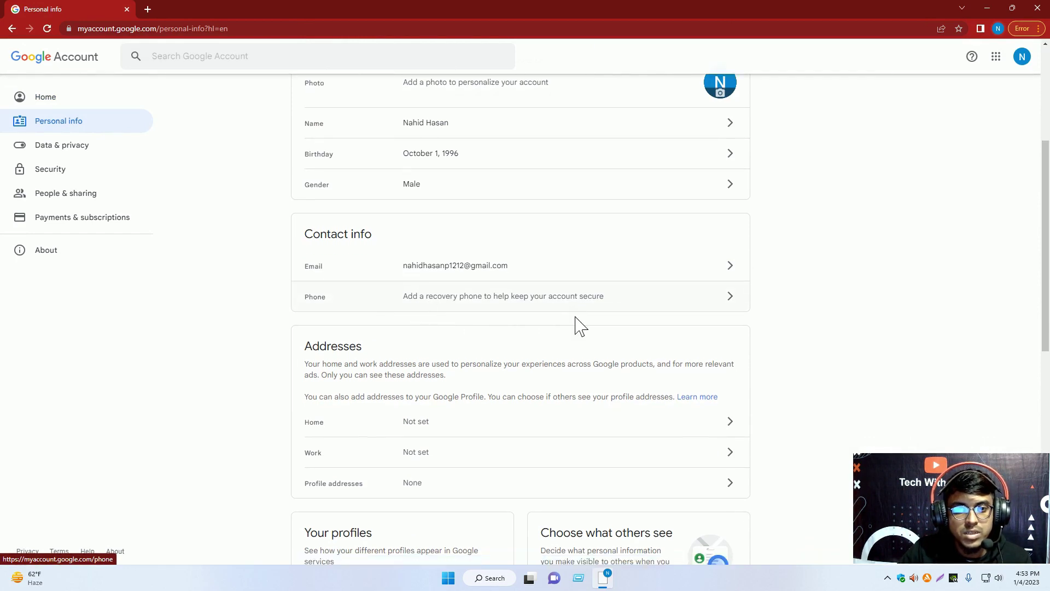
scroll(588, 327, down, 4)
scroll(597, 328, up, 4)
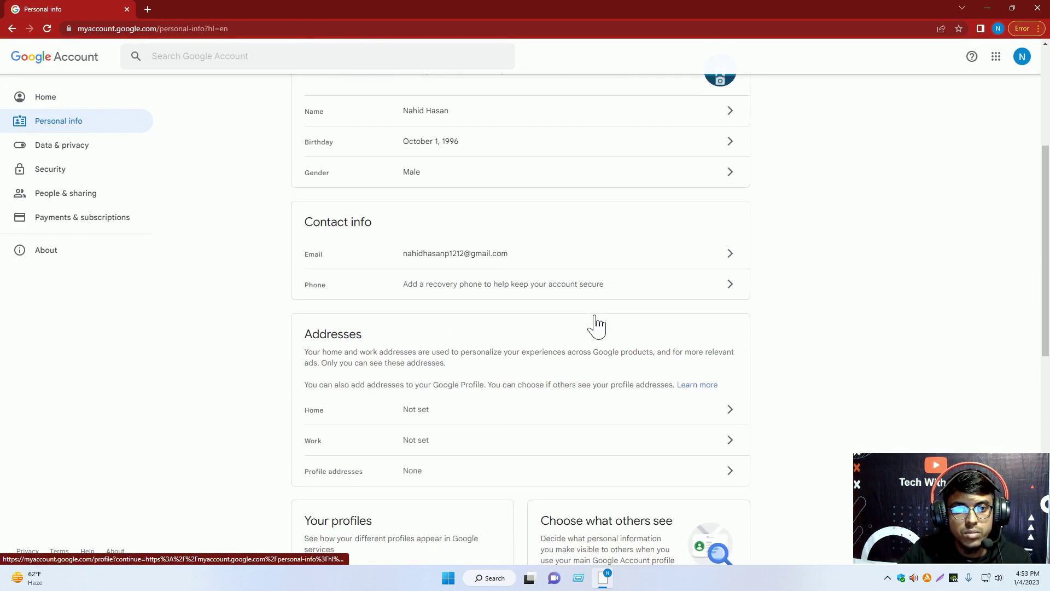
scroll(598, 327, down, 6)
scroll(600, 323, down, 3)
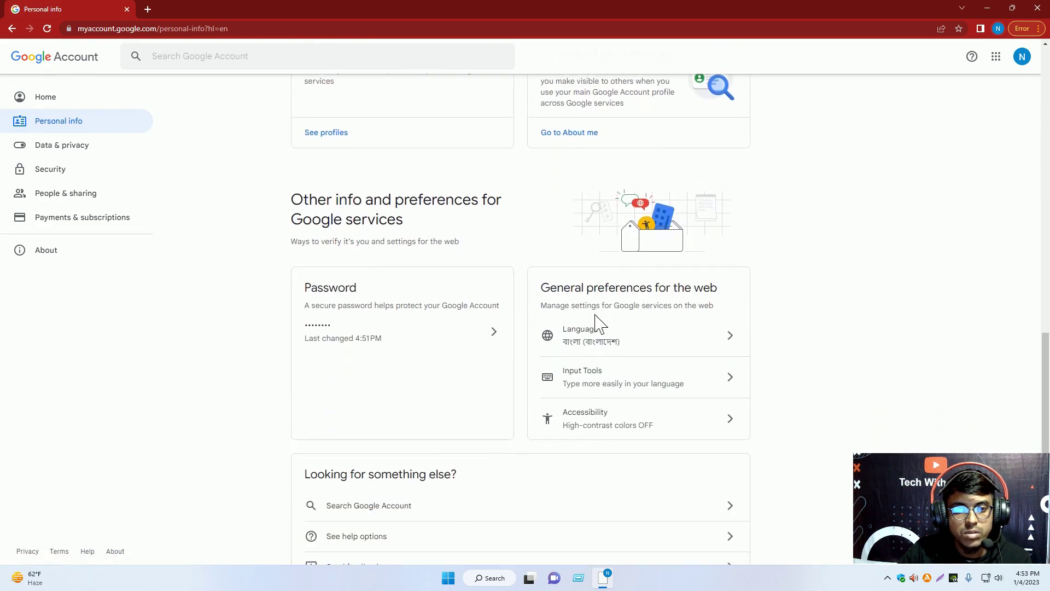
scroll(445, 265, up, 8)
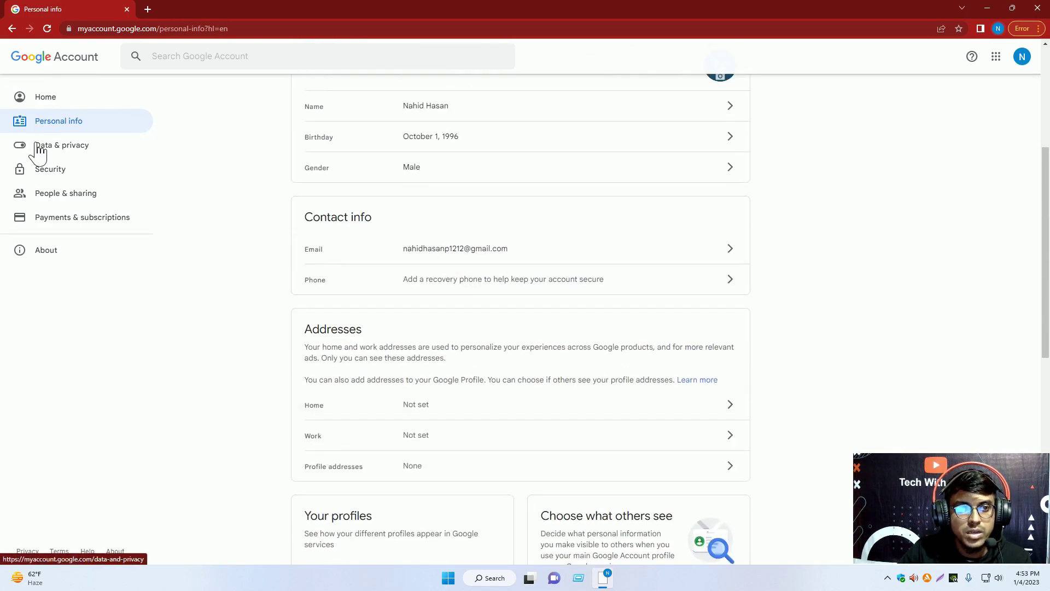
Step: Browse Data & privacy and Security, then return to Personal info's phone setting
click(40, 149)
click(59, 181)
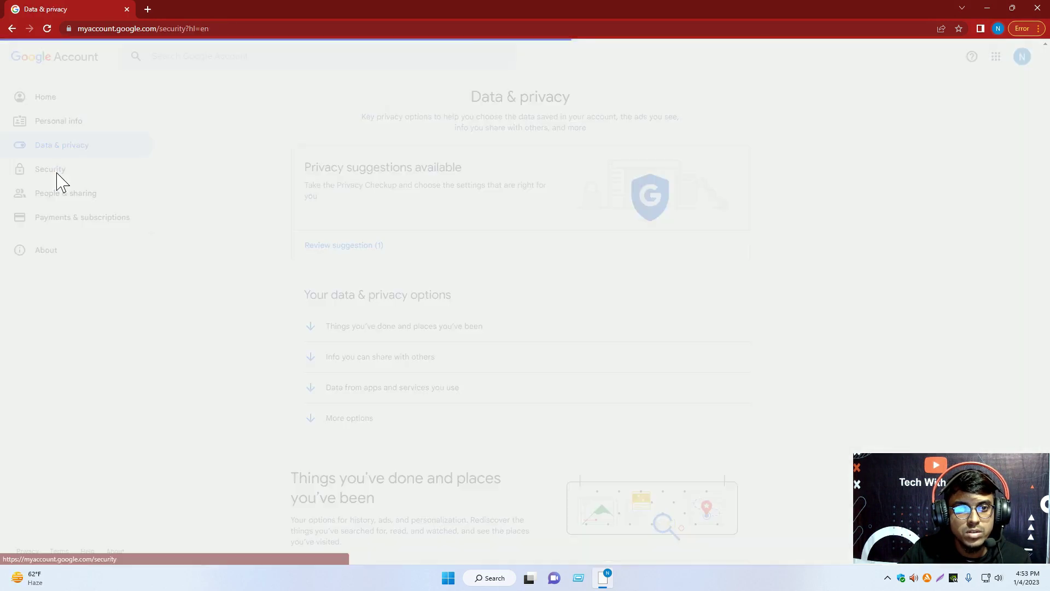
scroll(361, 282, down, 1)
scroll(361, 281, down, 2)
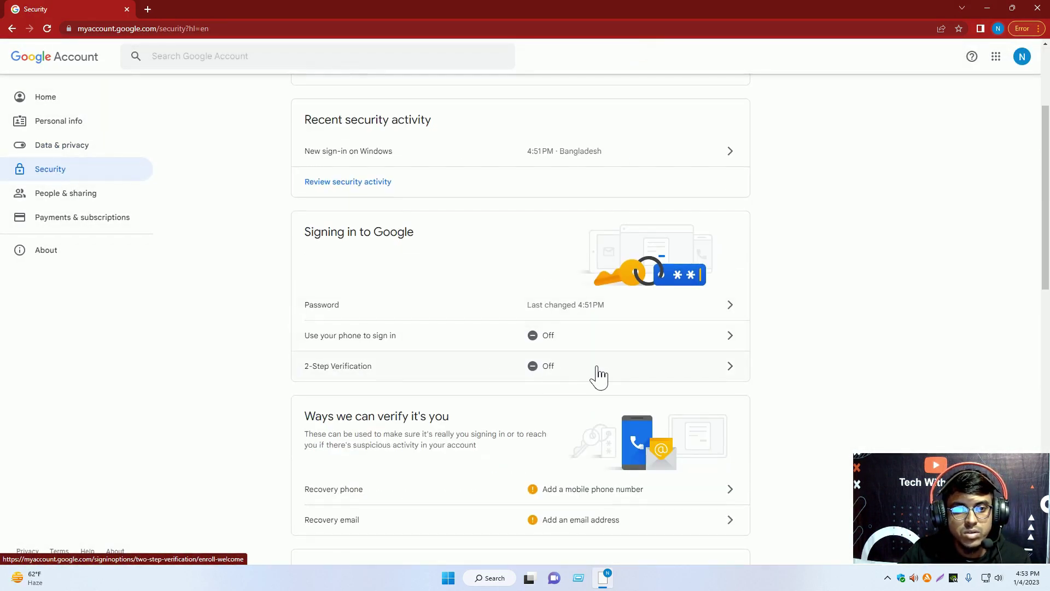
scroll(595, 375, down, 3)
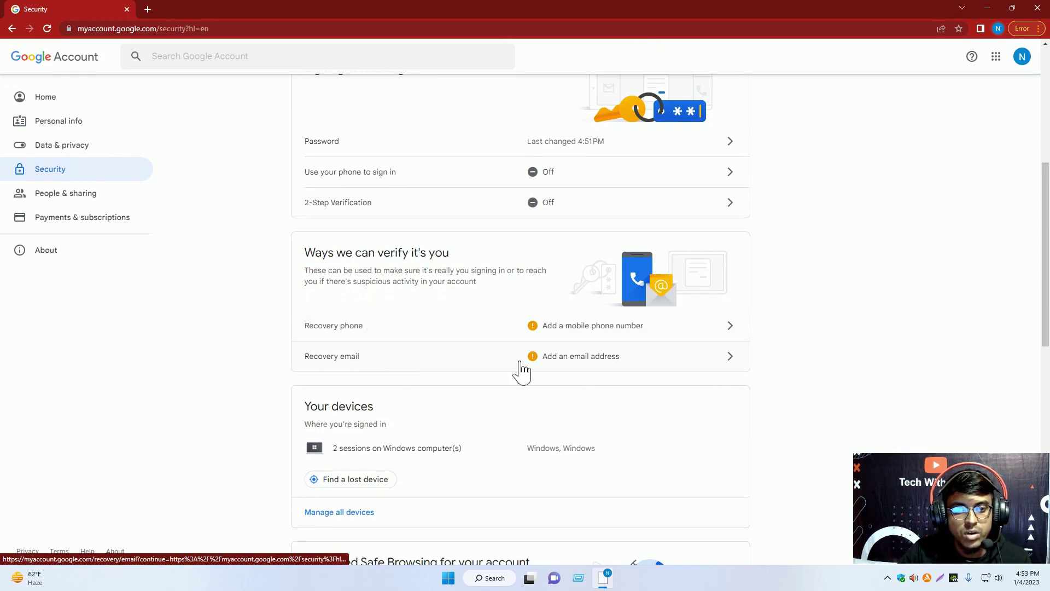
scroll(547, 371, down, 3)
scroll(563, 371, up, 4)
scroll(572, 368, up, 5)
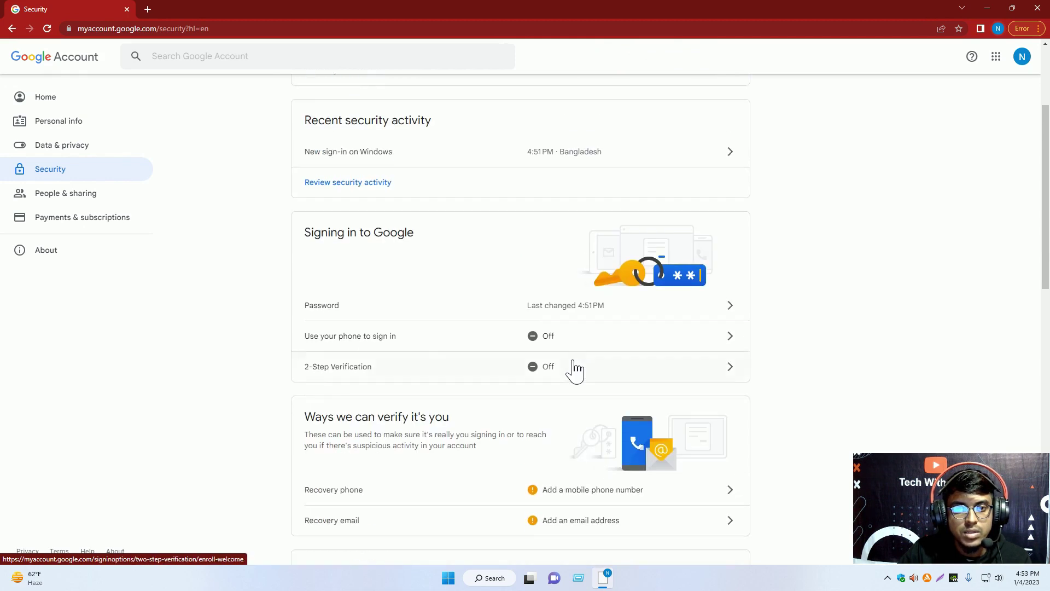
click(58, 121)
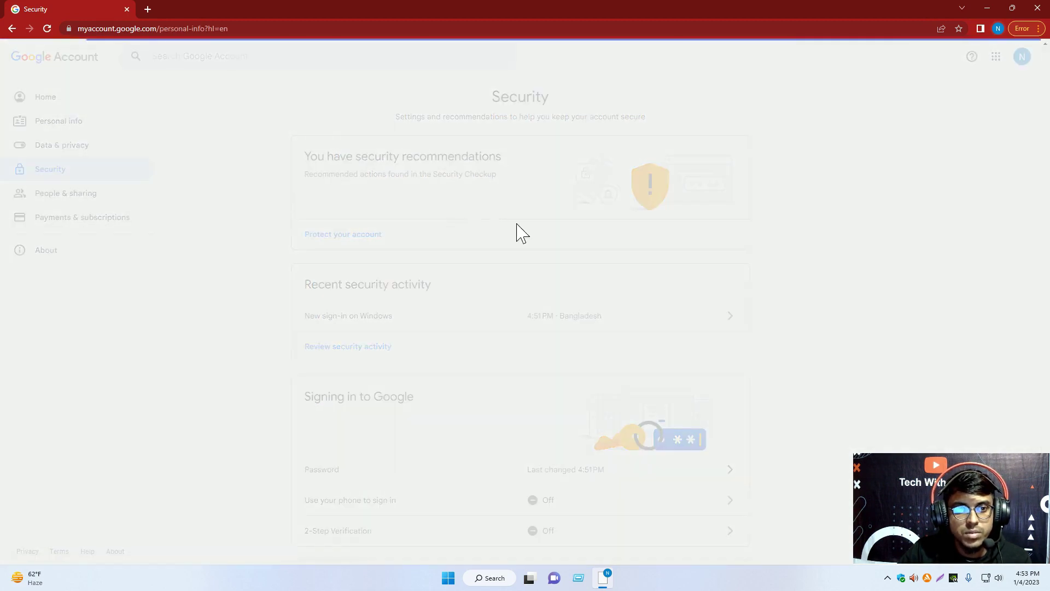
scroll(602, 266, down, 4)
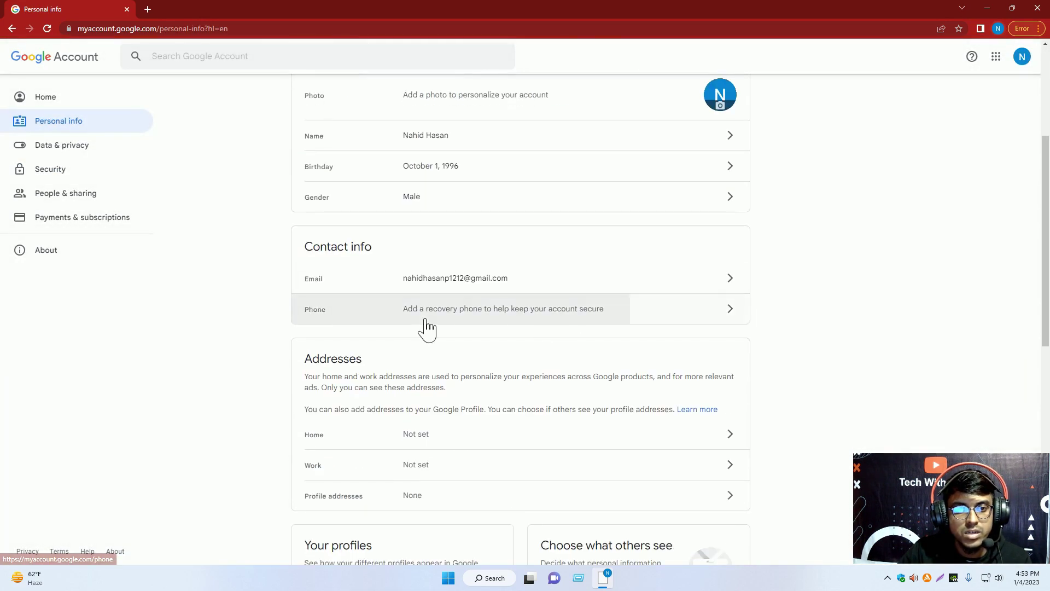
click(427, 317)
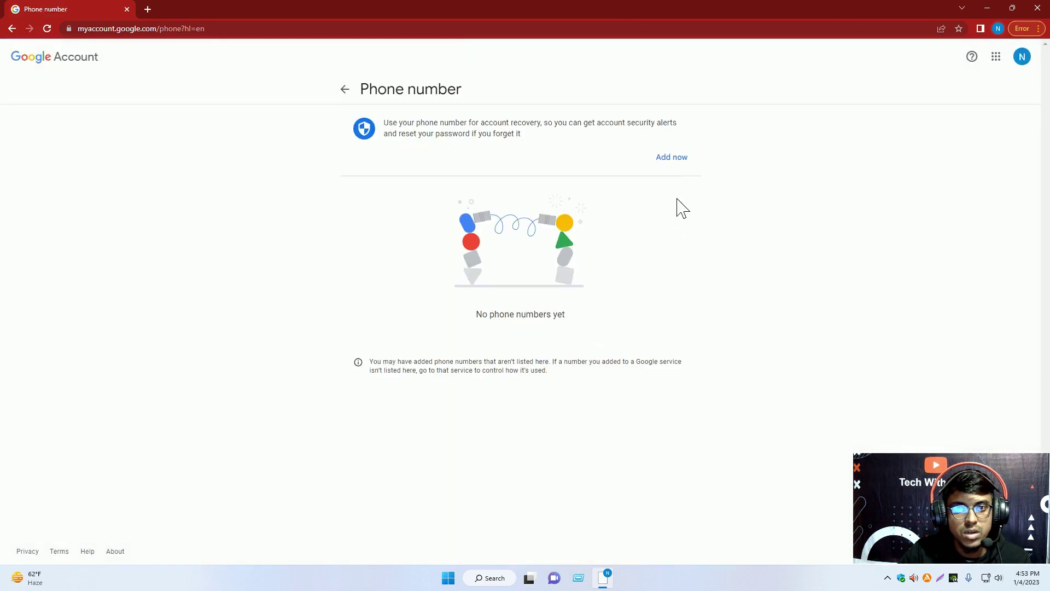
Step: Add a recovery phone number, verify it with the SMS code, and return to Personal info
click(673, 159)
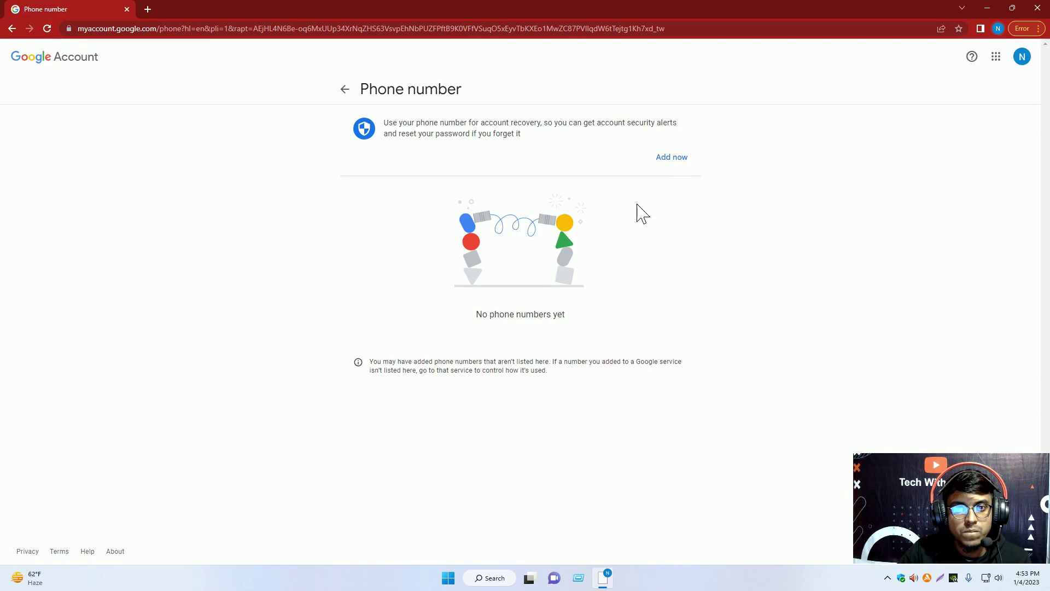
click(668, 161)
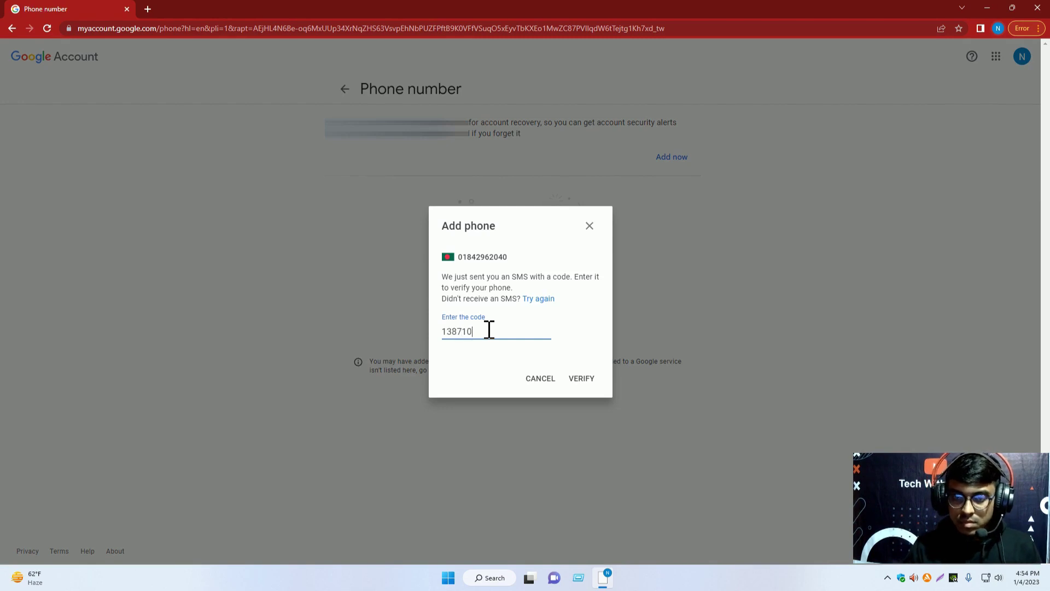
click(595, 383)
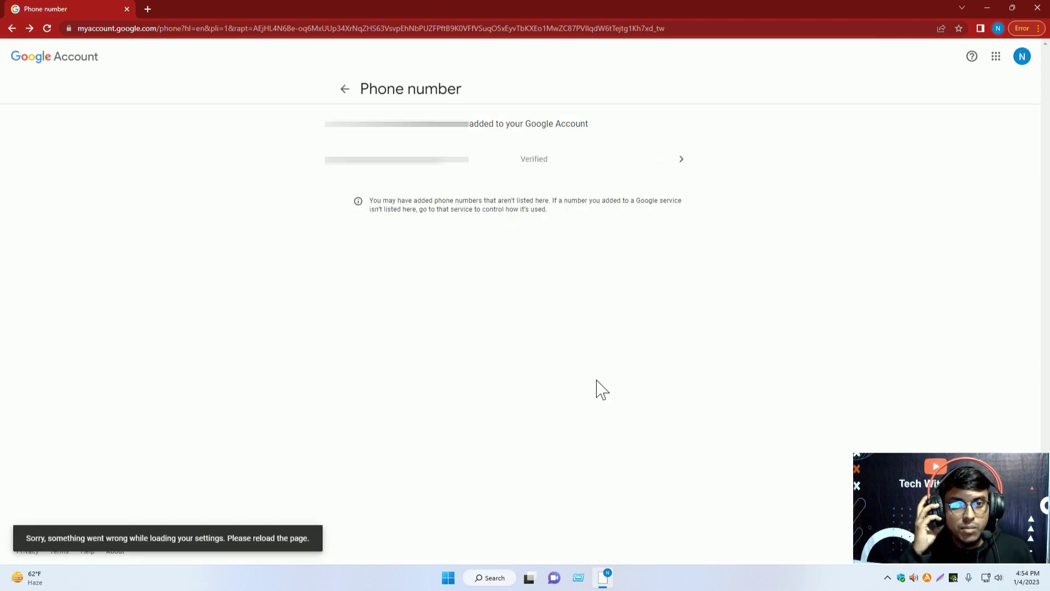
click(345, 90)
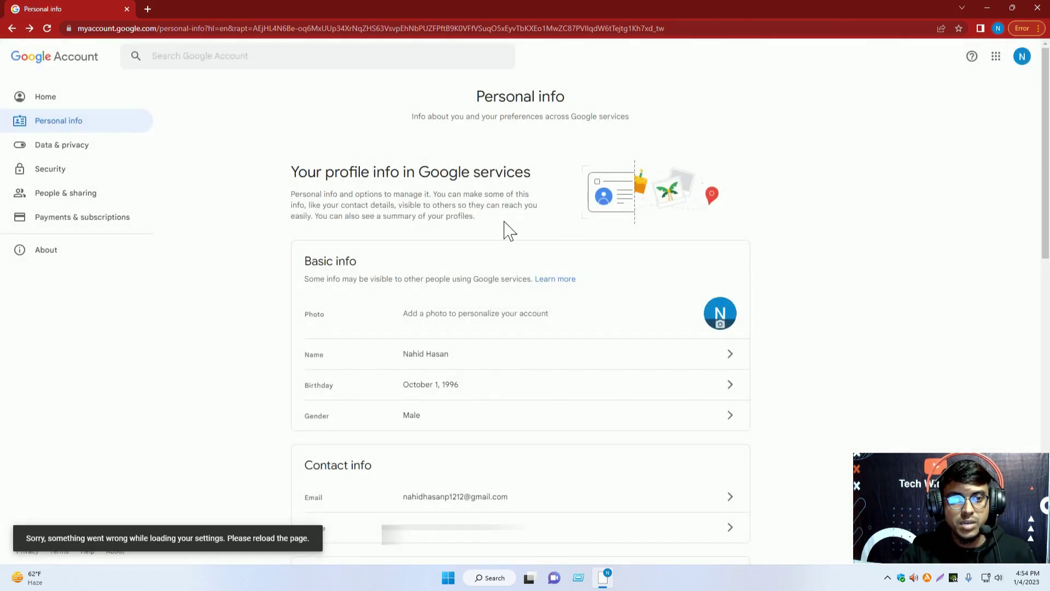
Step: On the Security page, enter a recovery email address and submit it
click(71, 178)
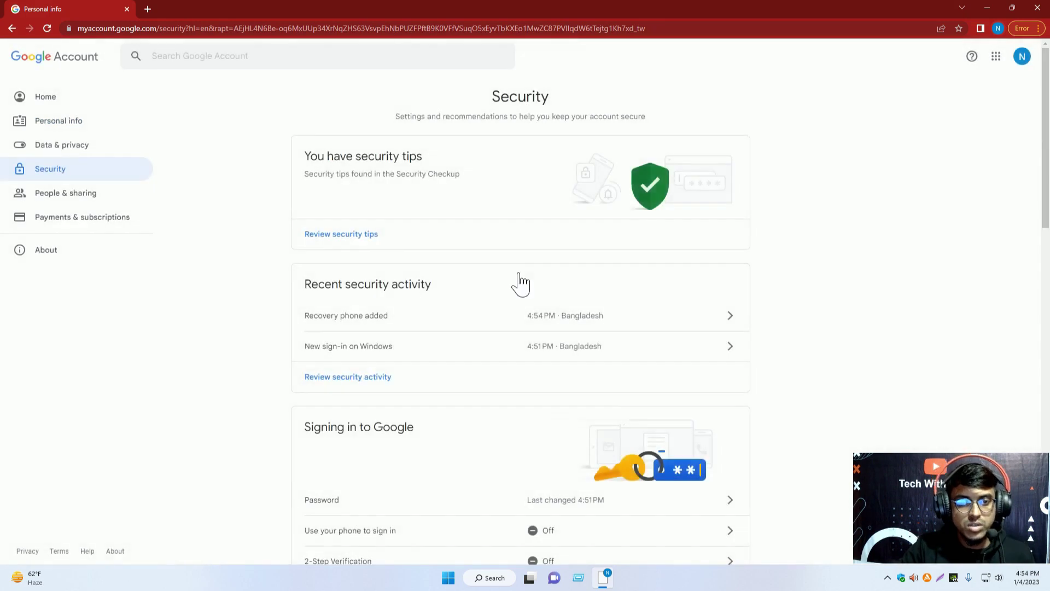
scroll(522, 281, down, 3)
scroll(522, 281, down, 1)
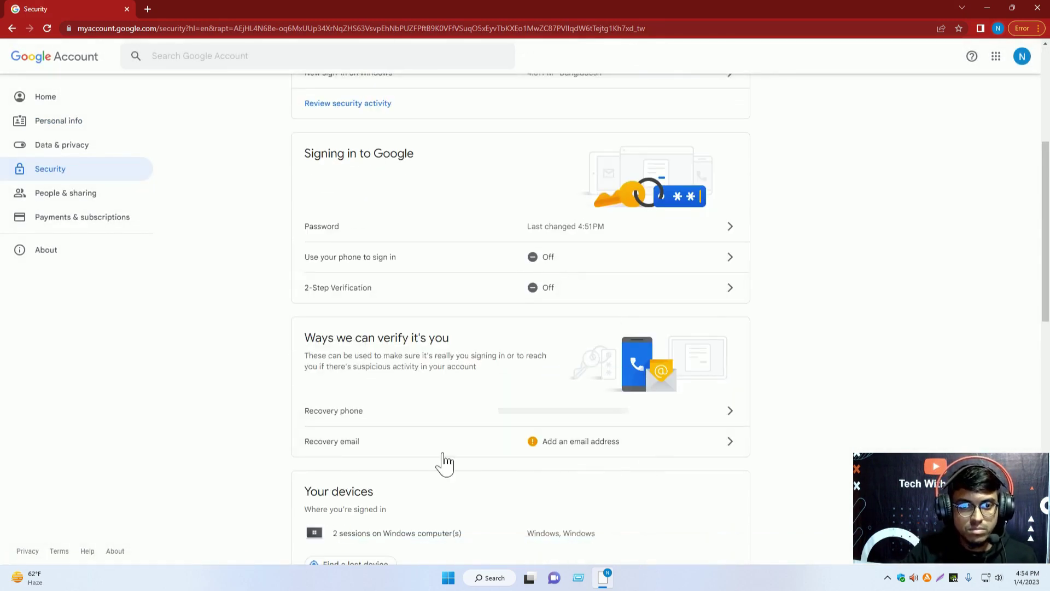
click(605, 444)
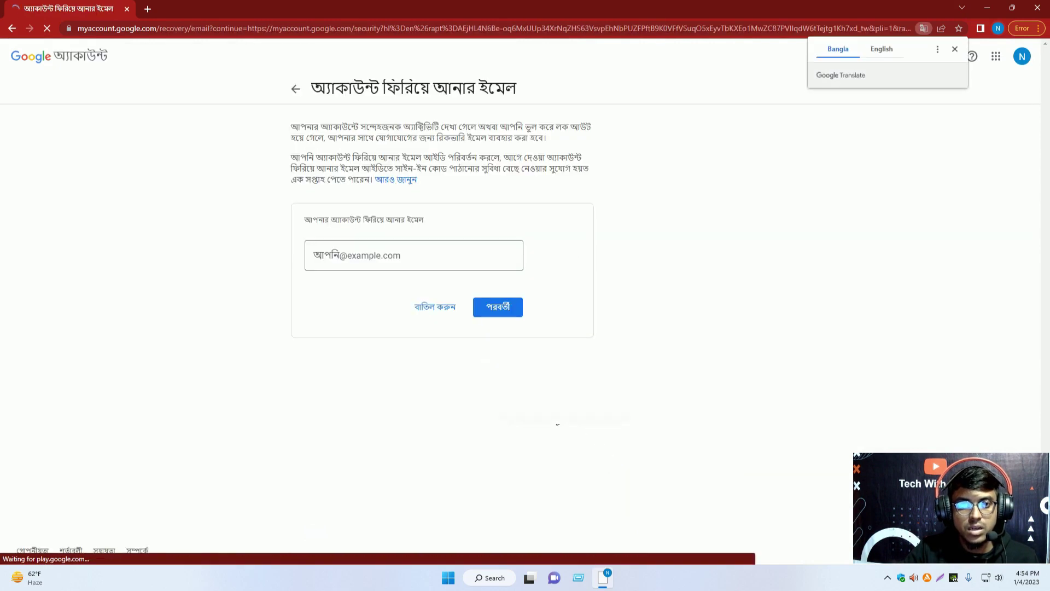
click(413, 255)
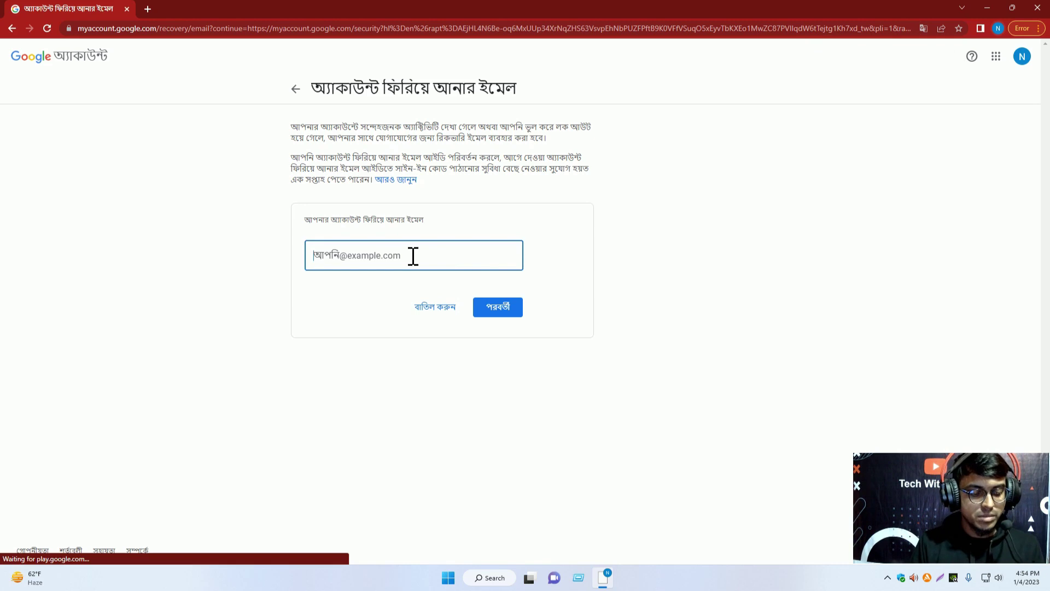
text(s)
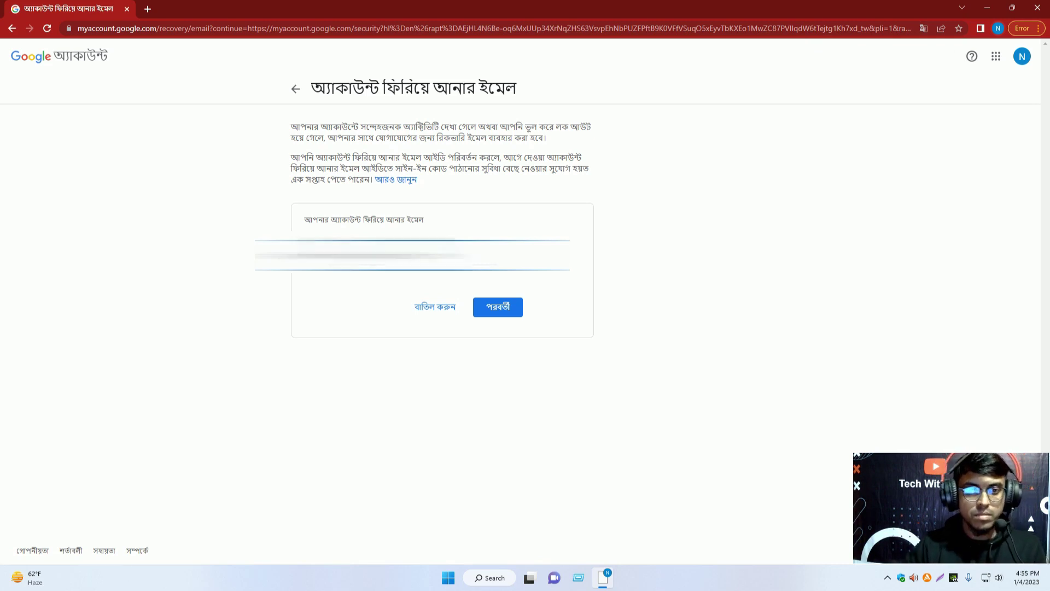
click(517, 312)
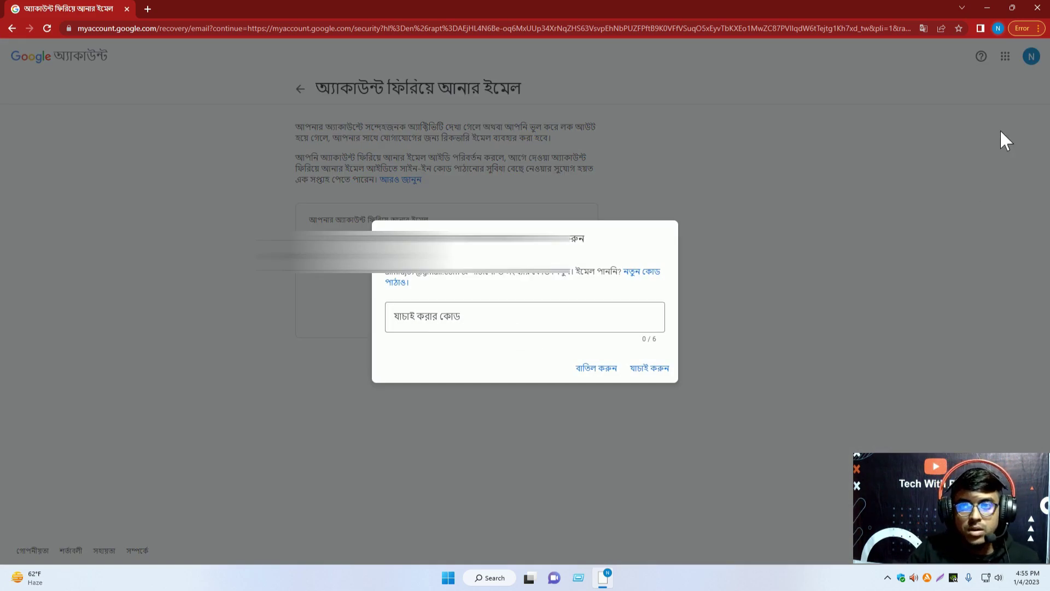
Step: Open Gmail in another Chrome profile's window, removing the Internet-Start extension
click(999, 25)
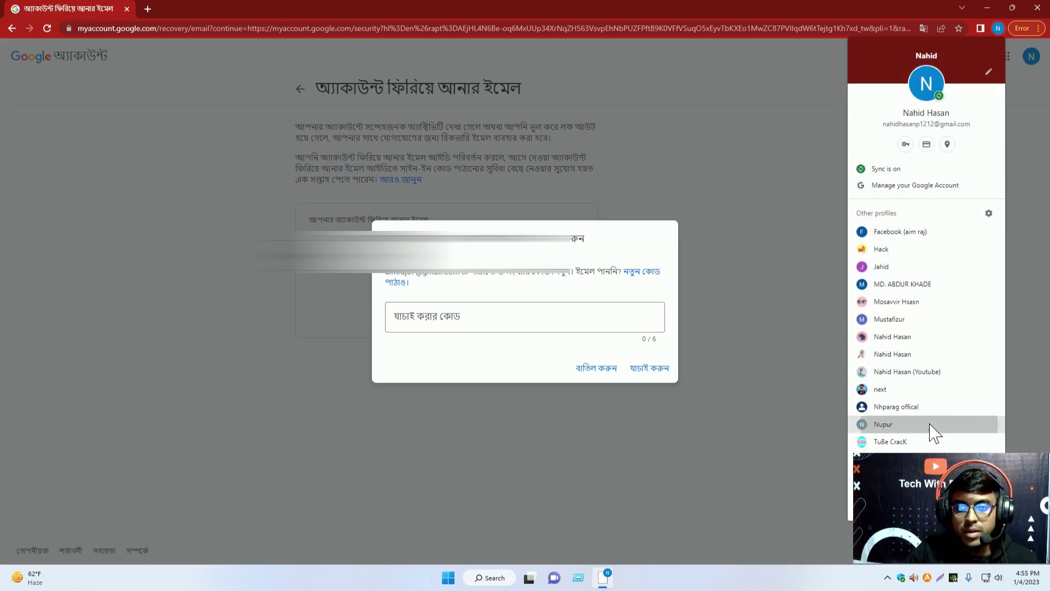
click(932, 427)
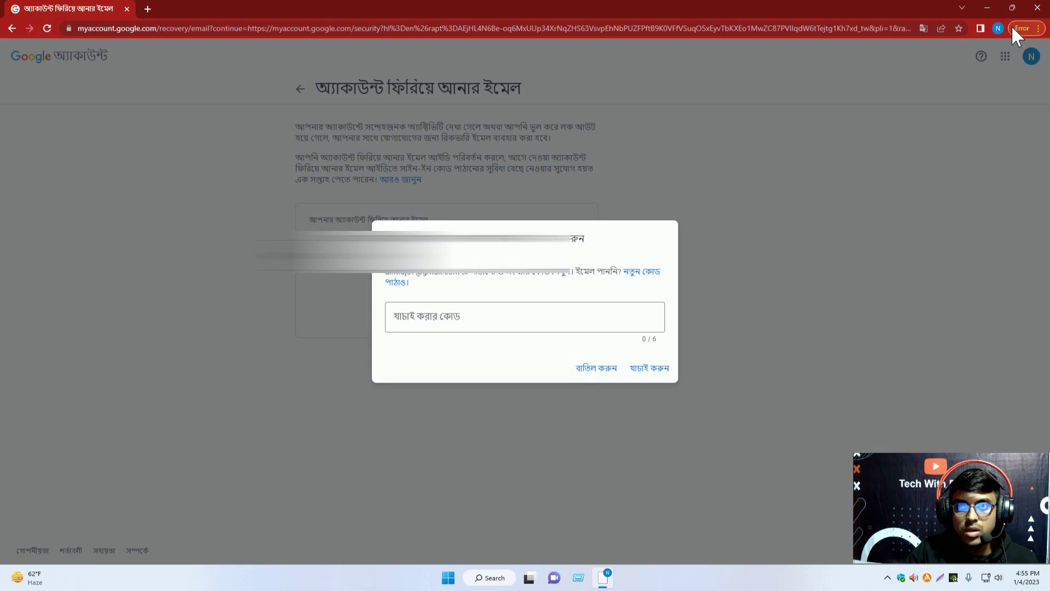
click(999, 25)
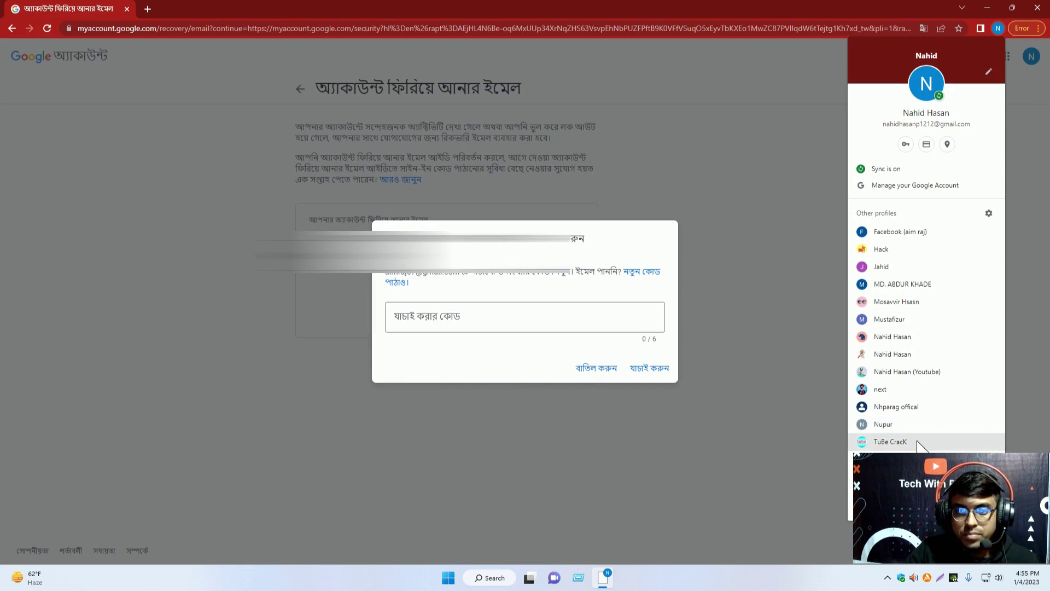
click(890, 441)
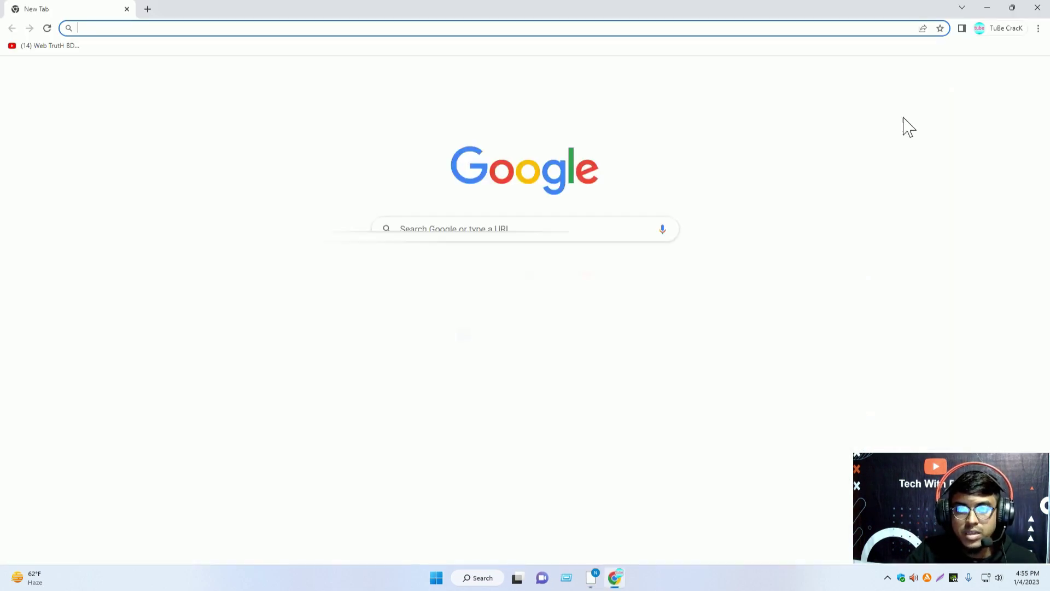
click(945, 81)
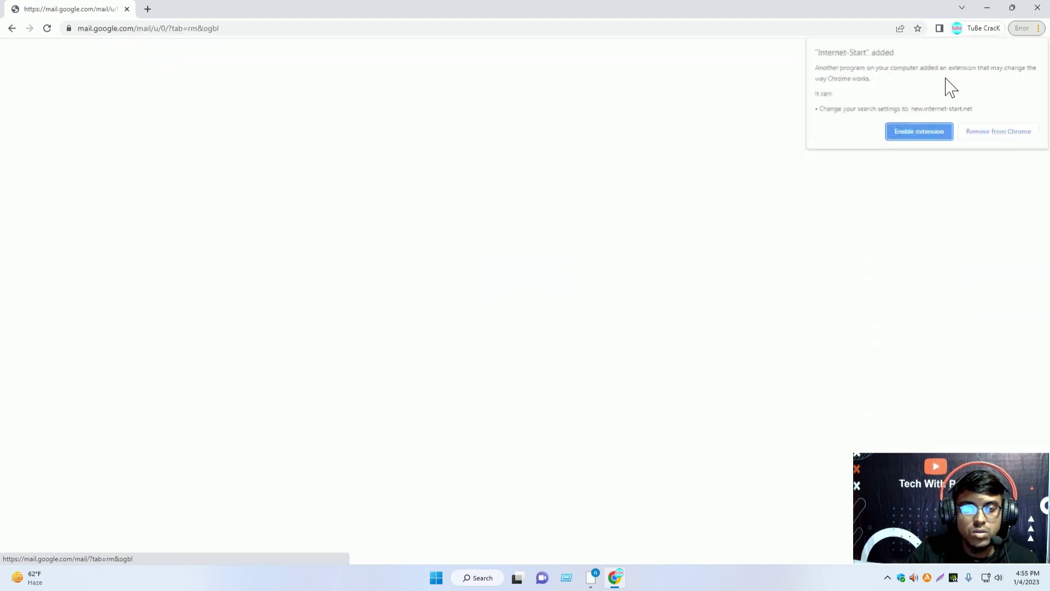
click(996, 136)
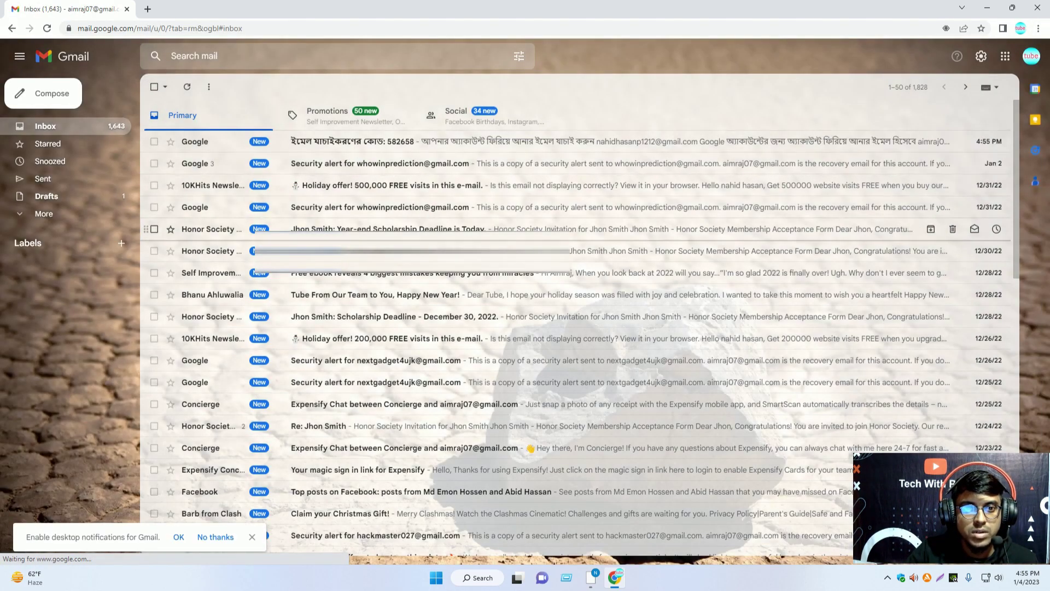
Step: Copy the verification code from Google's newest email into the recovery email code field
click(378, 143)
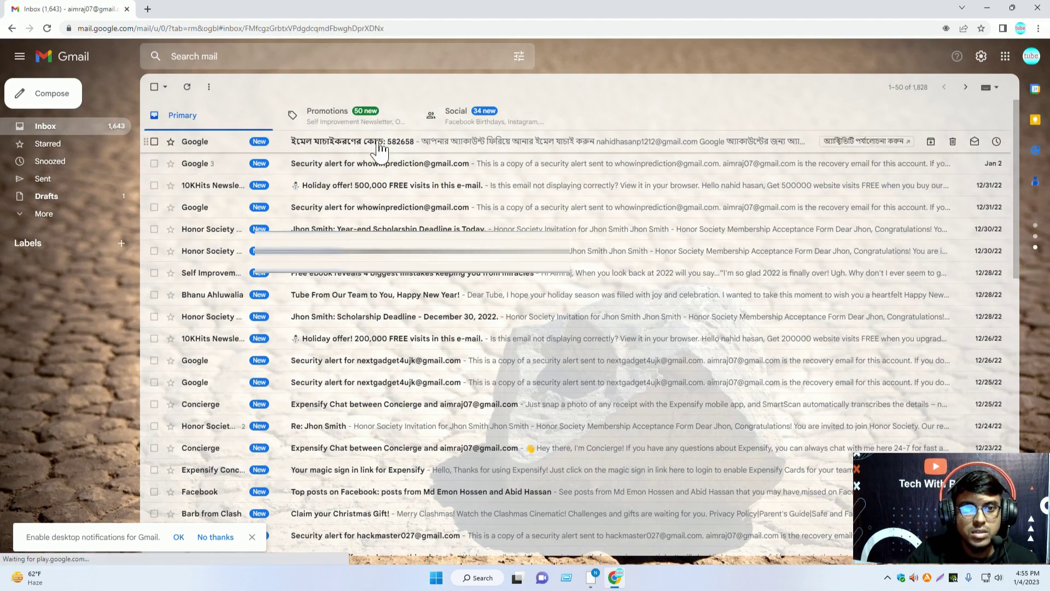
right_click(583, 381)
double_click(583, 381)
right_click(581, 386)
double_click(581, 385)
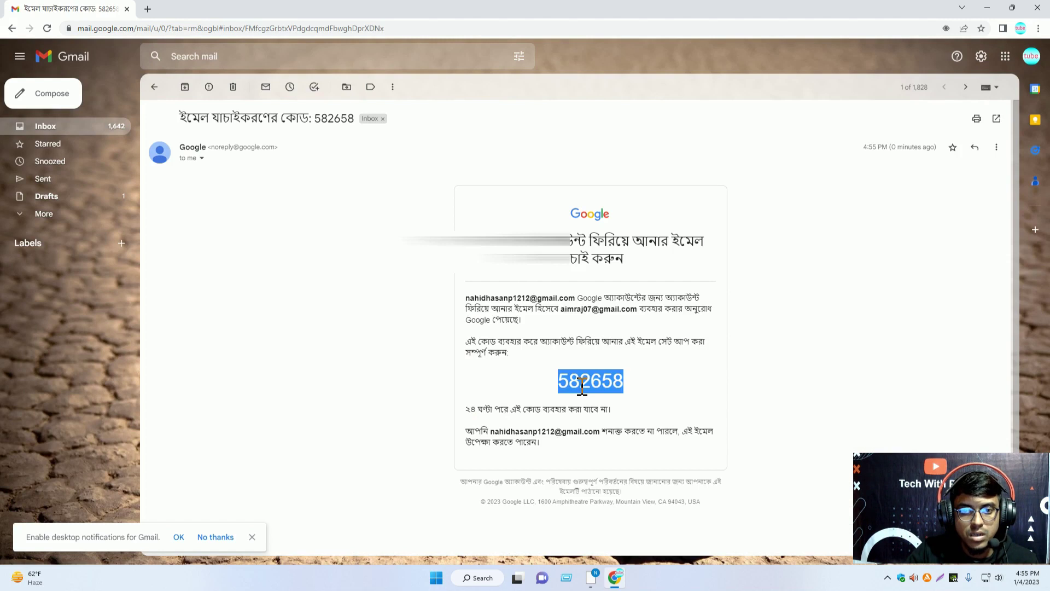
right_click(583, 384)
click(622, 394)
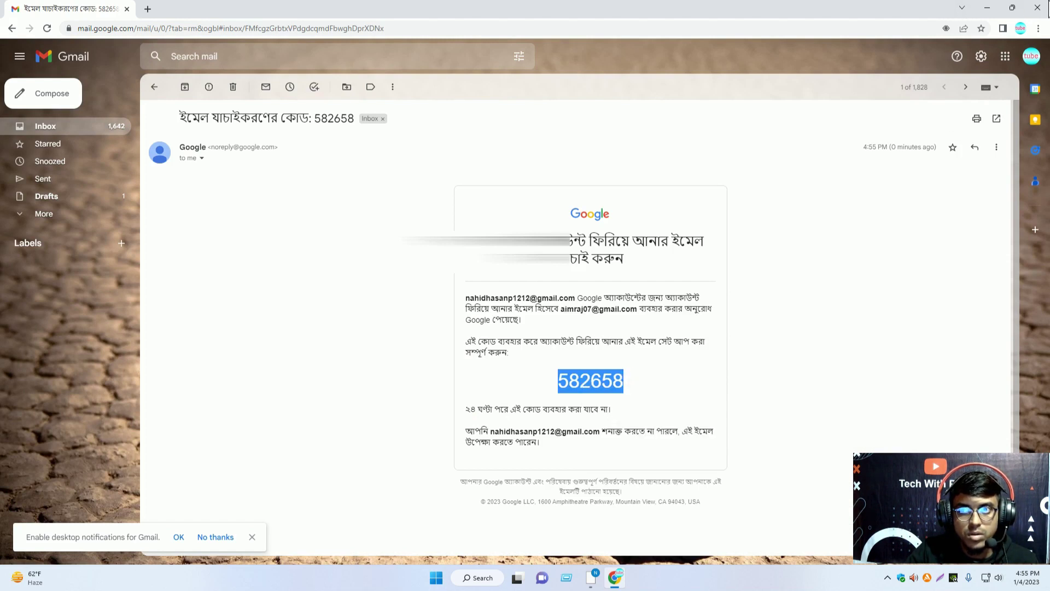
click(1038, 7)
click(468, 319)
right_click(466, 316)
Step: Paste the code to verify the recovery email, then start 2-Step Verification from Security
click(492, 400)
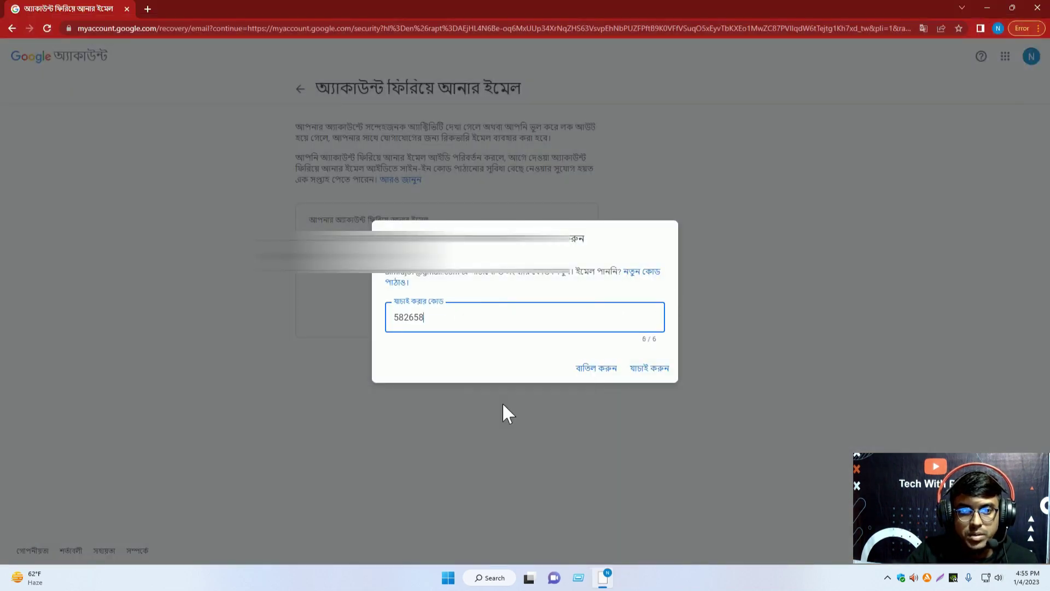
click(651, 373)
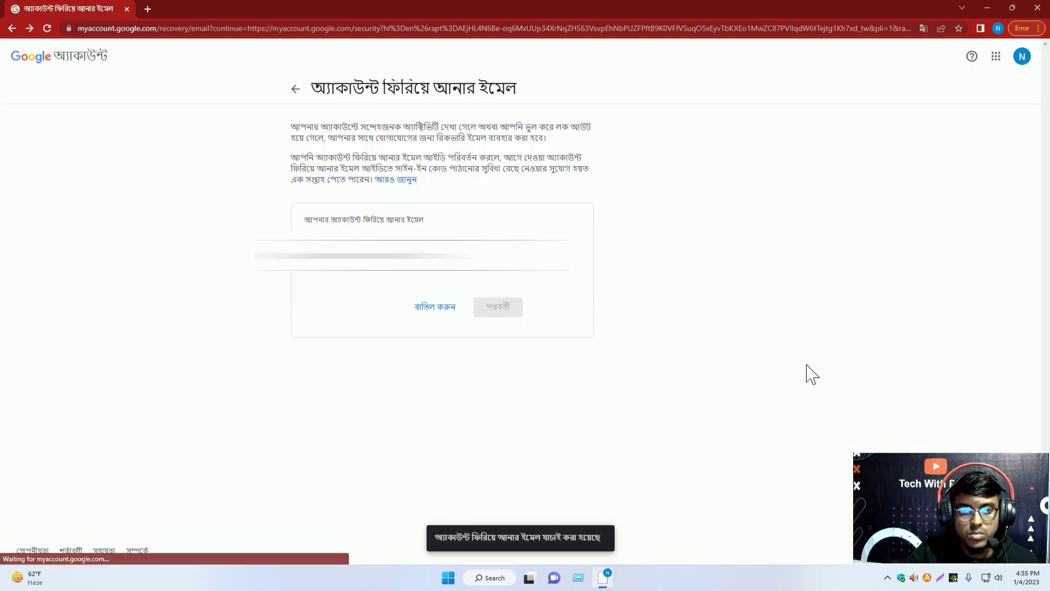
click(295, 89)
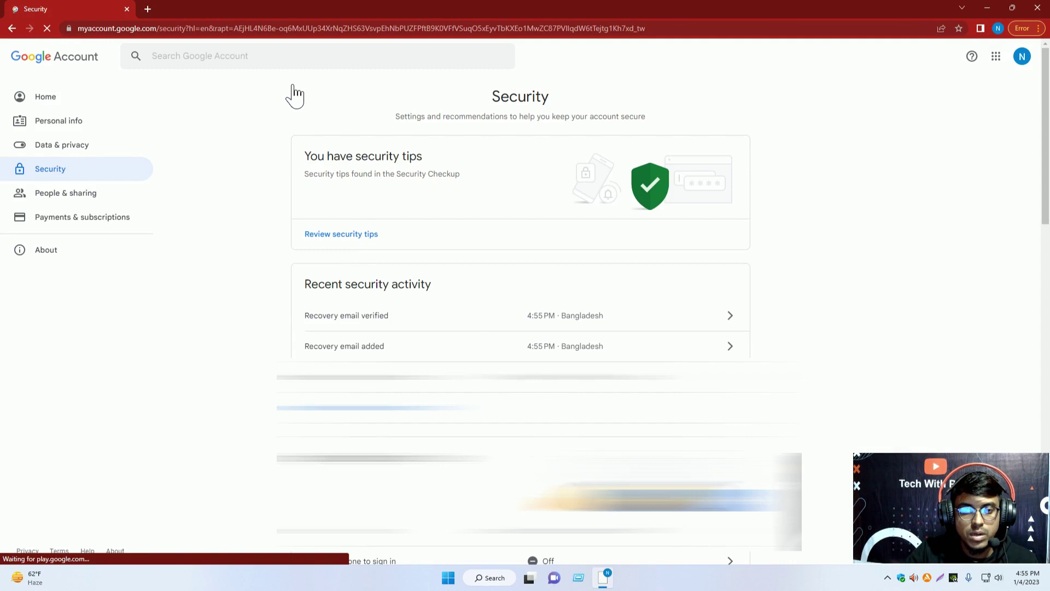
scroll(293, 93, down, 3)
scroll(427, 383, down, 2)
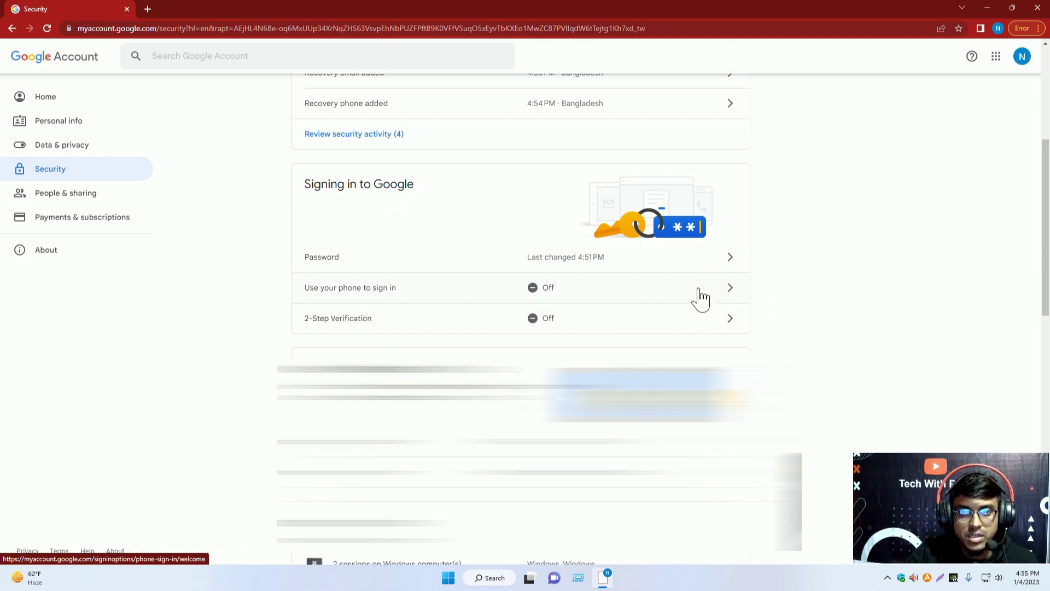
click(419, 325)
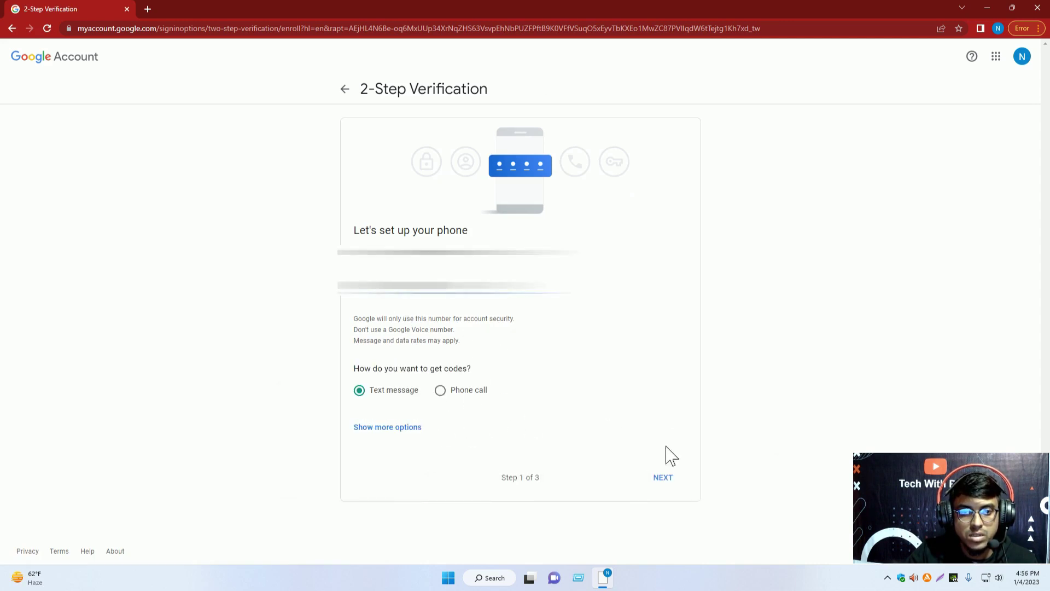
Step: Turn on 2-Step Verification with a text-message code and review the second-step options
click(668, 482)
click(669, 486)
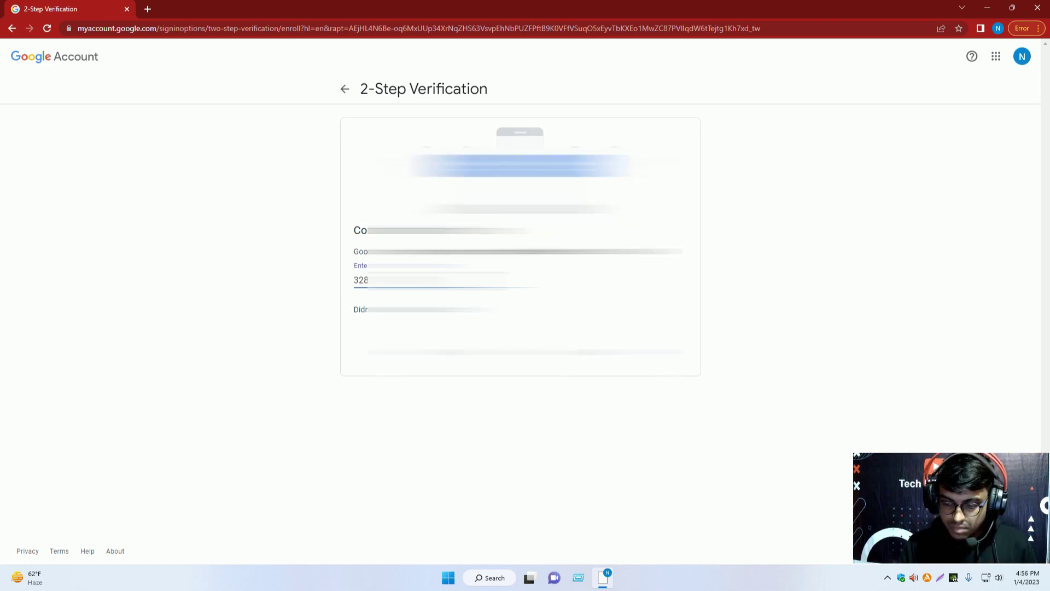
click(682, 362)
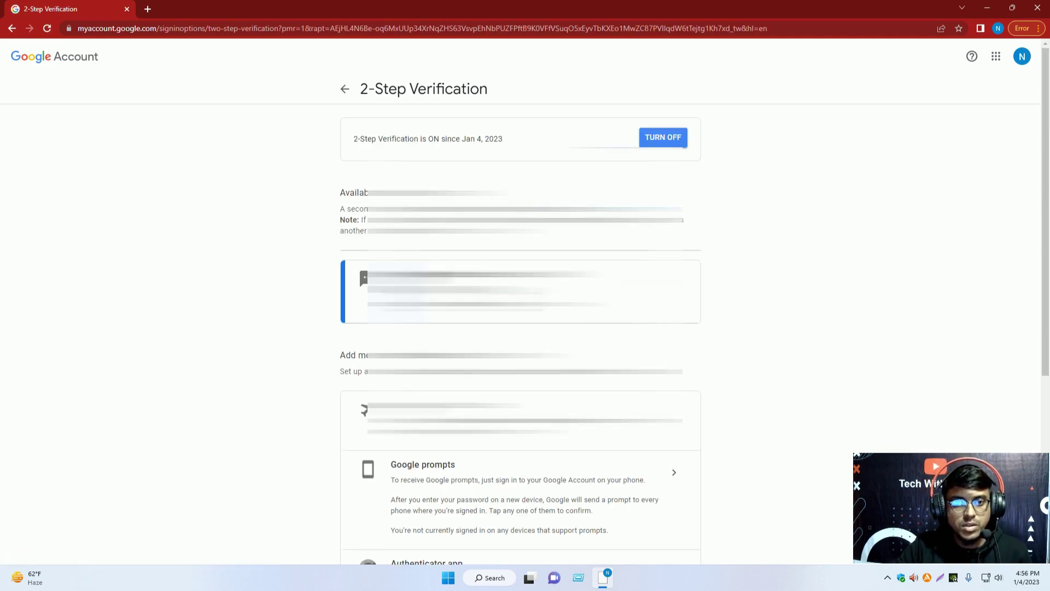
scroll(656, 135, down, 2)
scroll(656, 135, up, 2)
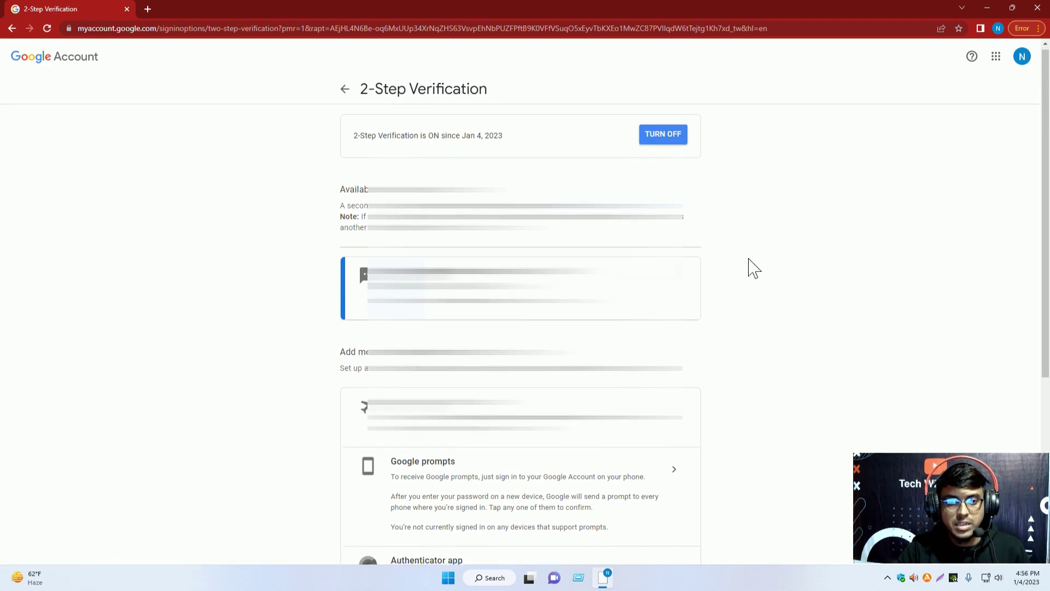
scroll(747, 322, down, 2)
scroll(502, 315, down, 2)
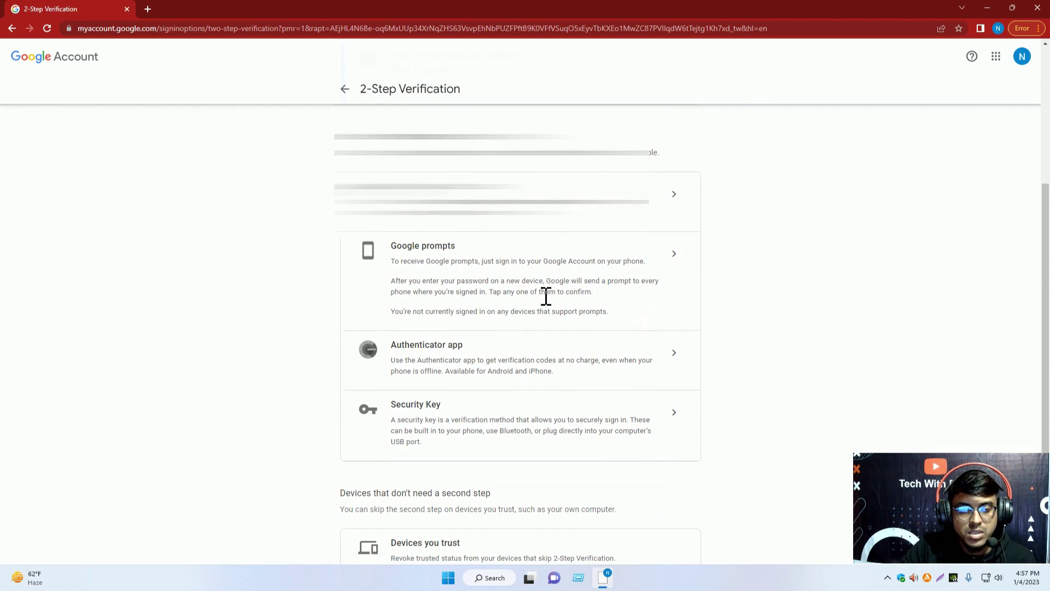
scroll(568, 241, up, 1)
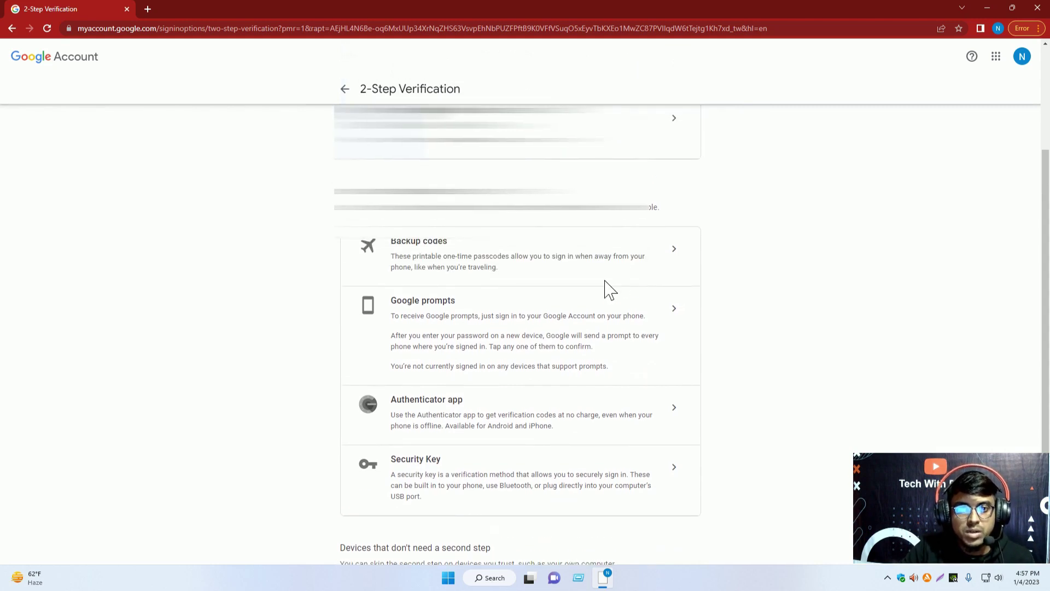
Step: Open the Backup codes page and select the ten freshly generated codes
click(677, 255)
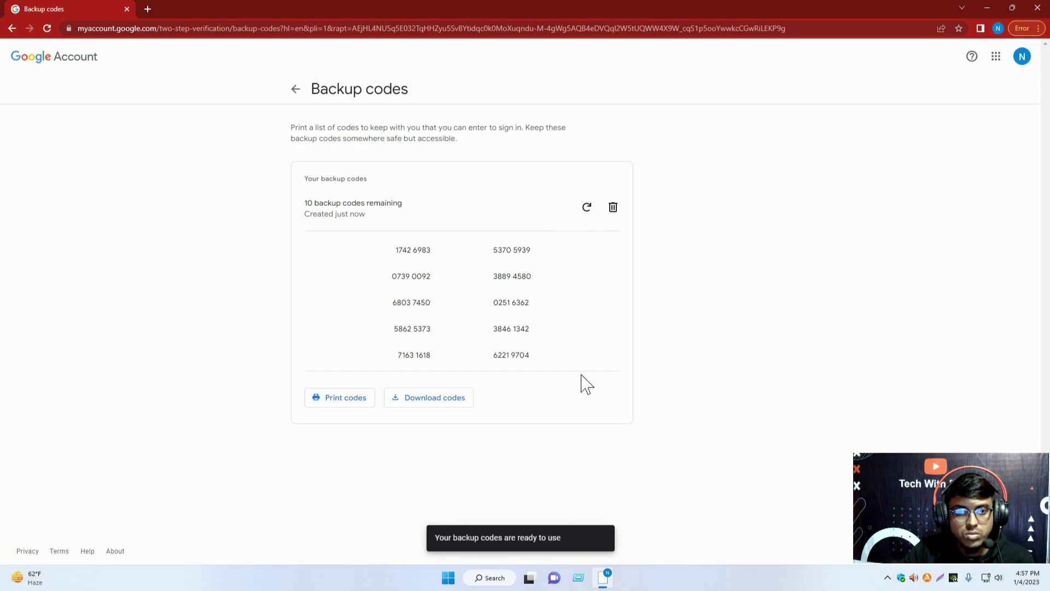
drag(395, 250, 543, 368)
click(691, 368)
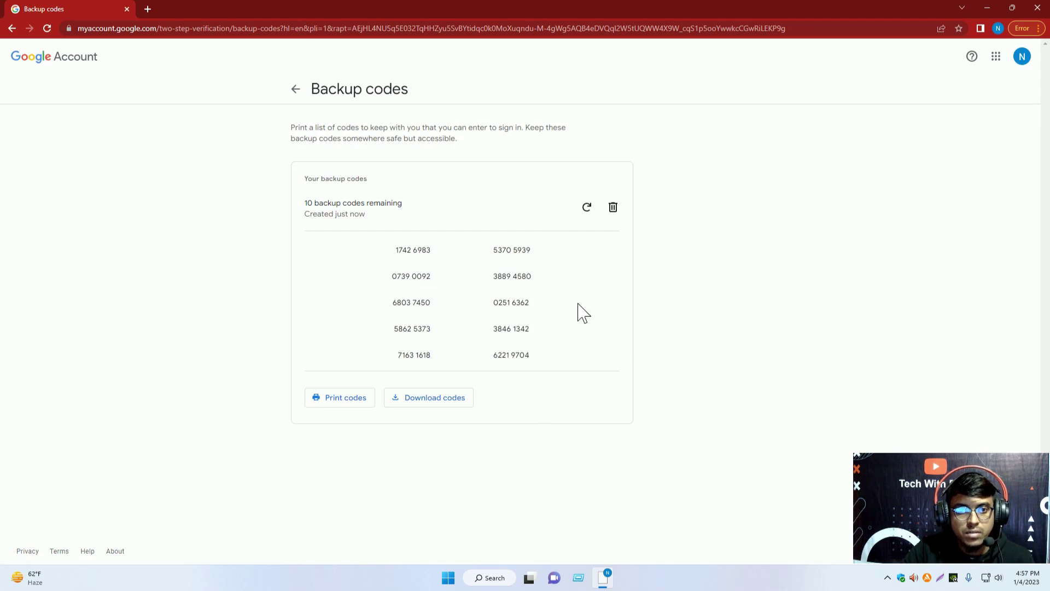
drag(373, 239, 556, 363)
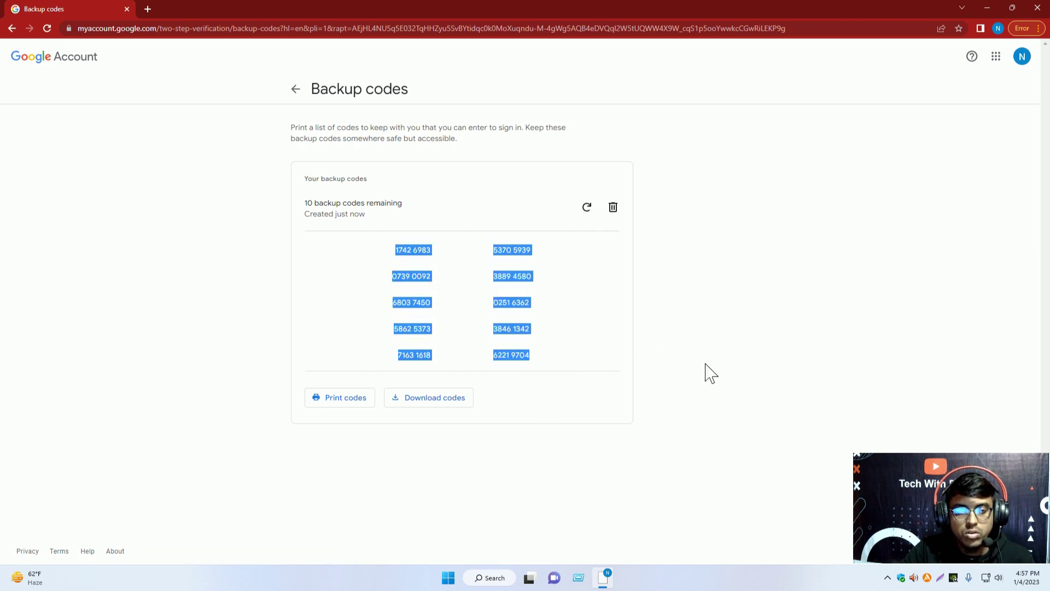
click(737, 365)
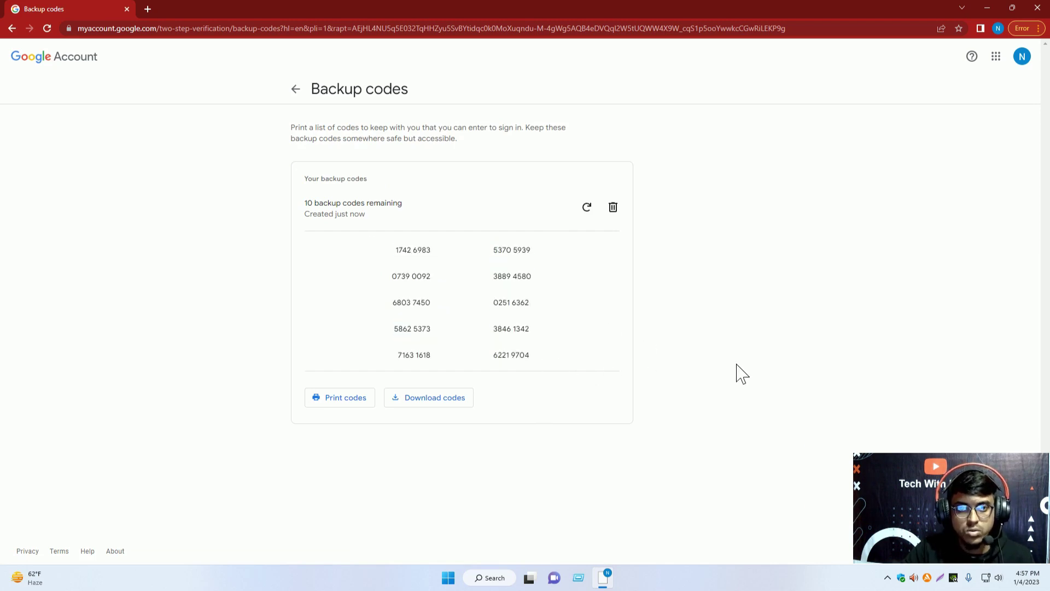
drag(391, 246, 566, 364)
triple_click(421, 250)
click(467, 266)
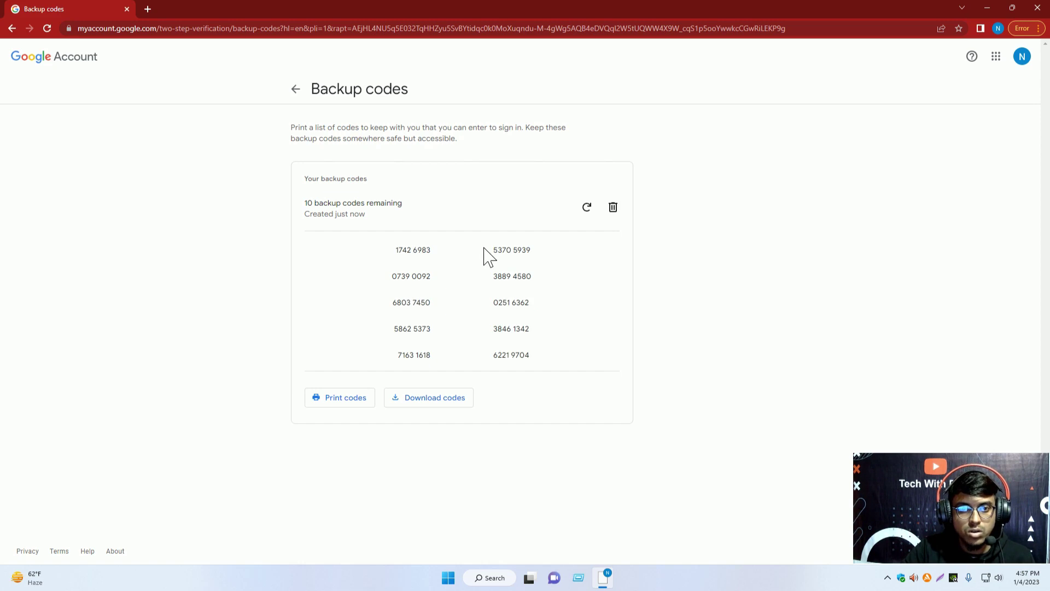
Step: Highlight individual backup codes, then start and cancel deleting the codes
triple_click(487, 251)
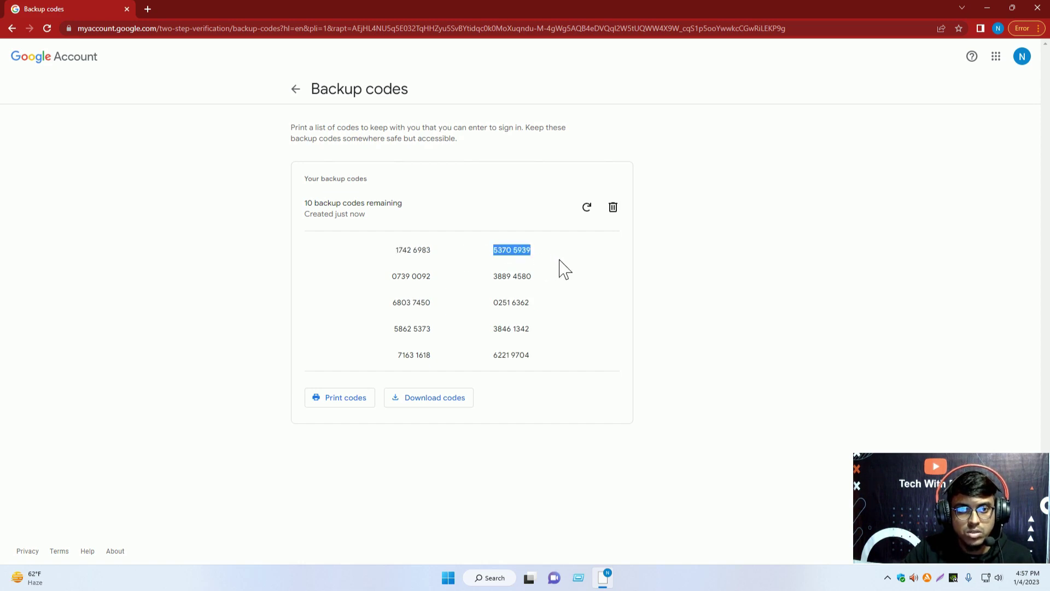
click(505, 250)
drag(383, 275, 558, 356)
click(436, 279)
click(557, 361)
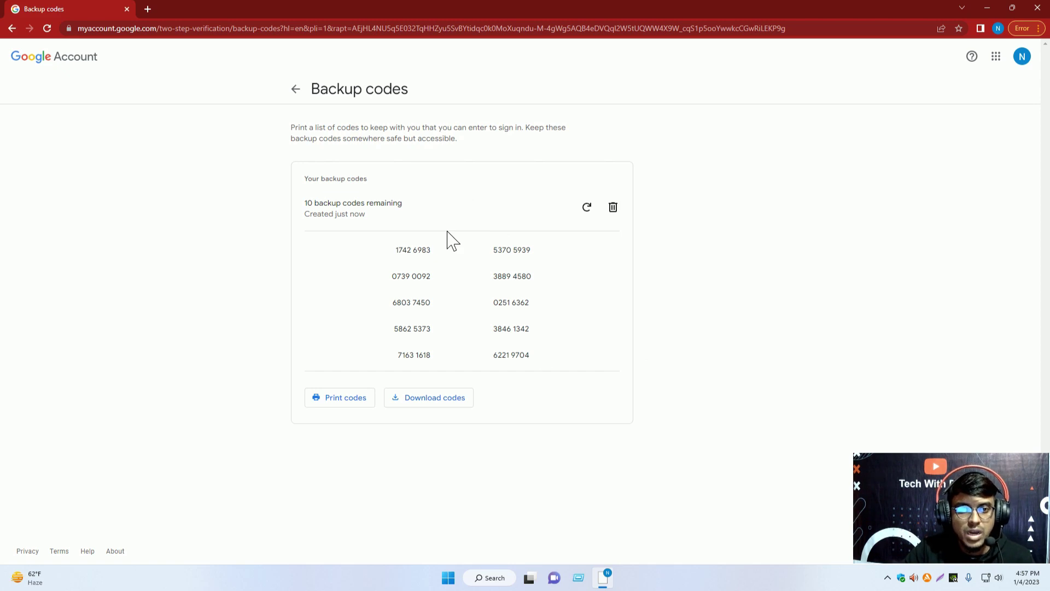
click(613, 207)
click(613, 327)
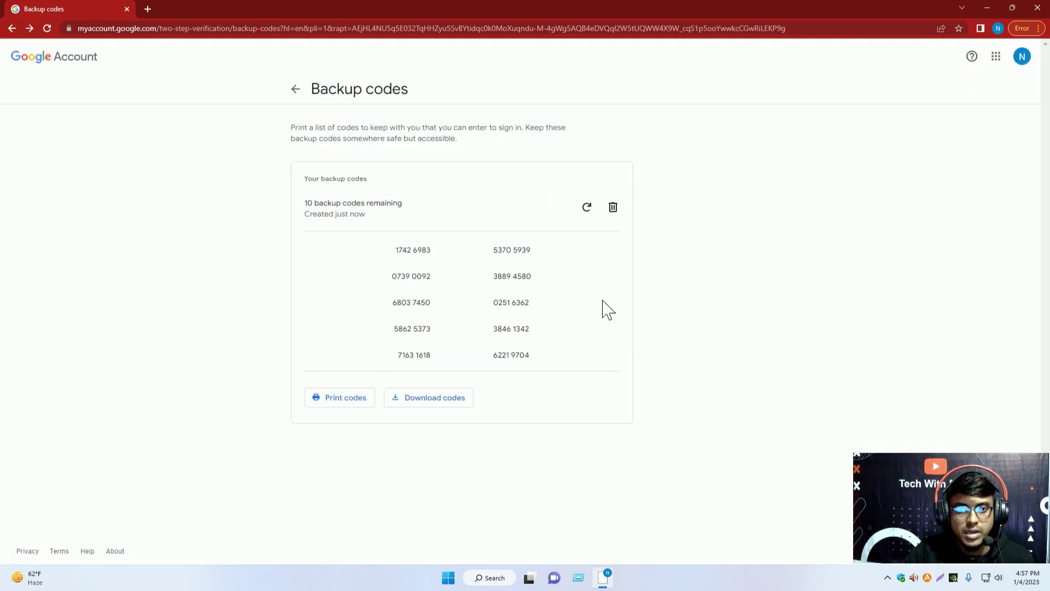
Step: Return to 2-Step Verification, read the Authenticator app entry, and open its settings
click(295, 89)
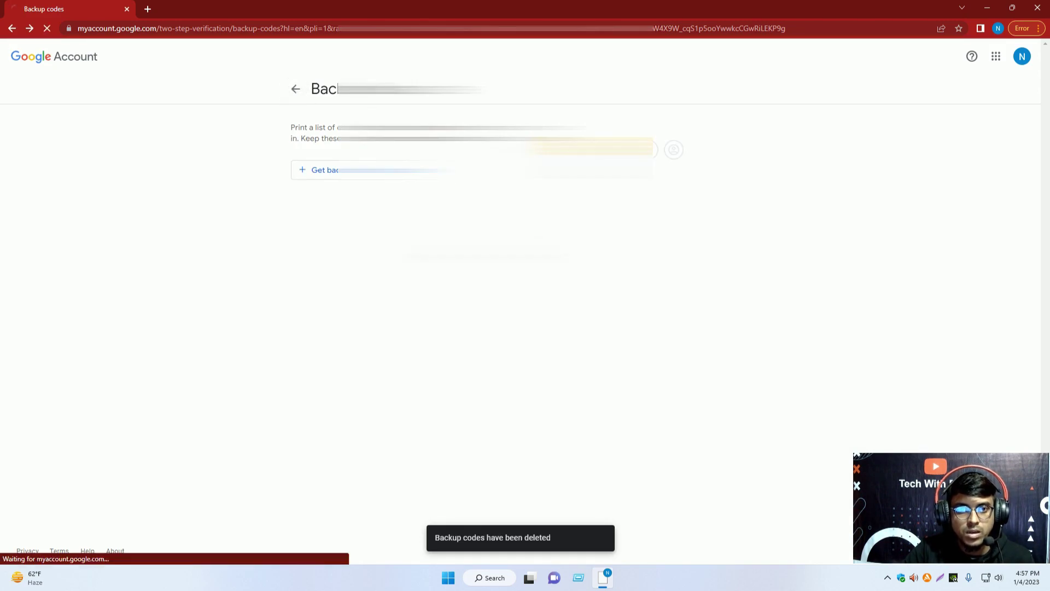
scroll(519, 328, down, 3)
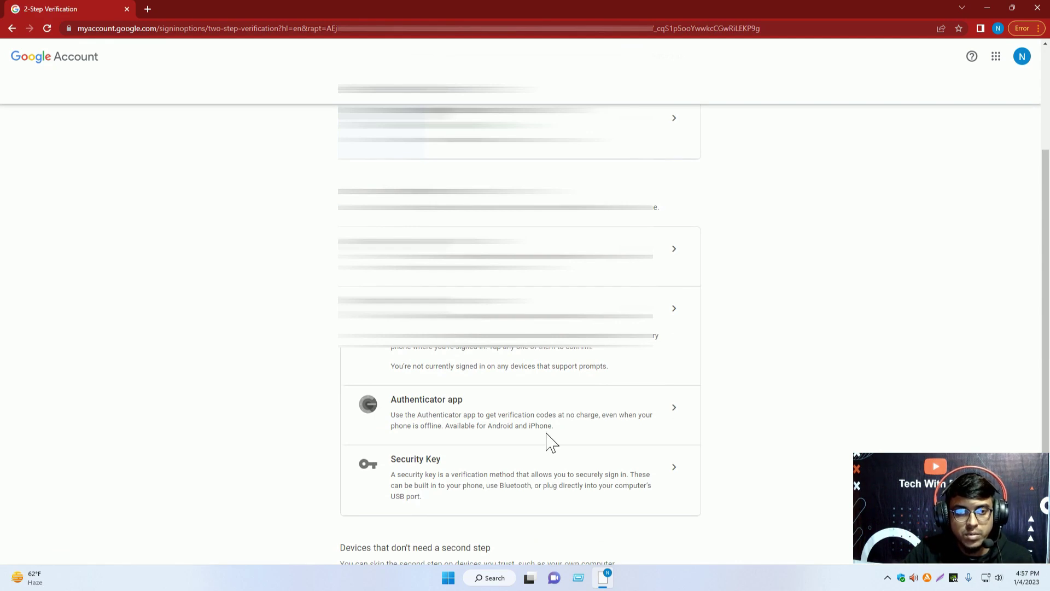
triple_click(541, 418)
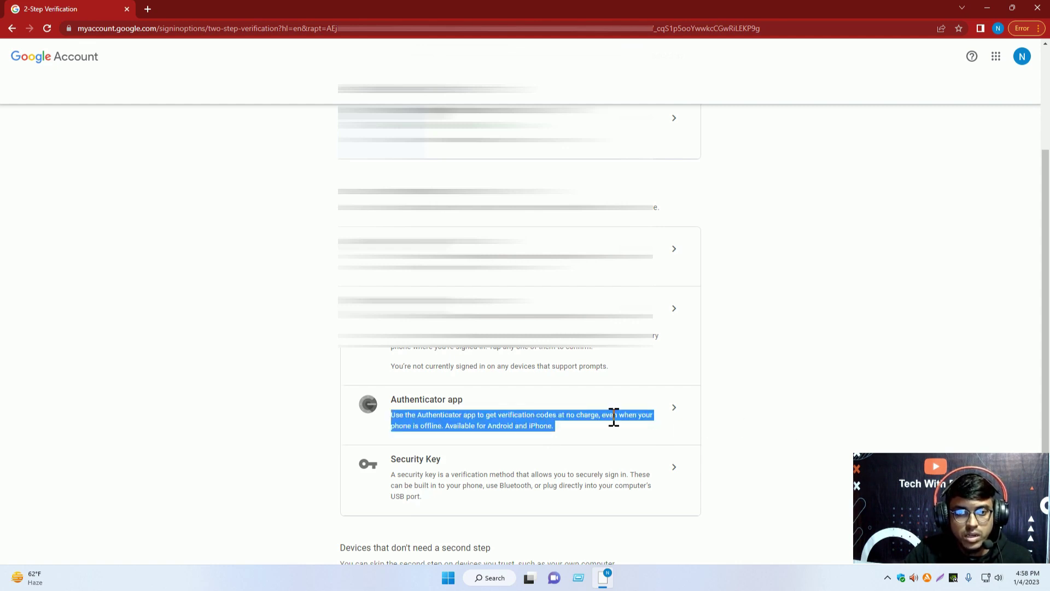
click(497, 413)
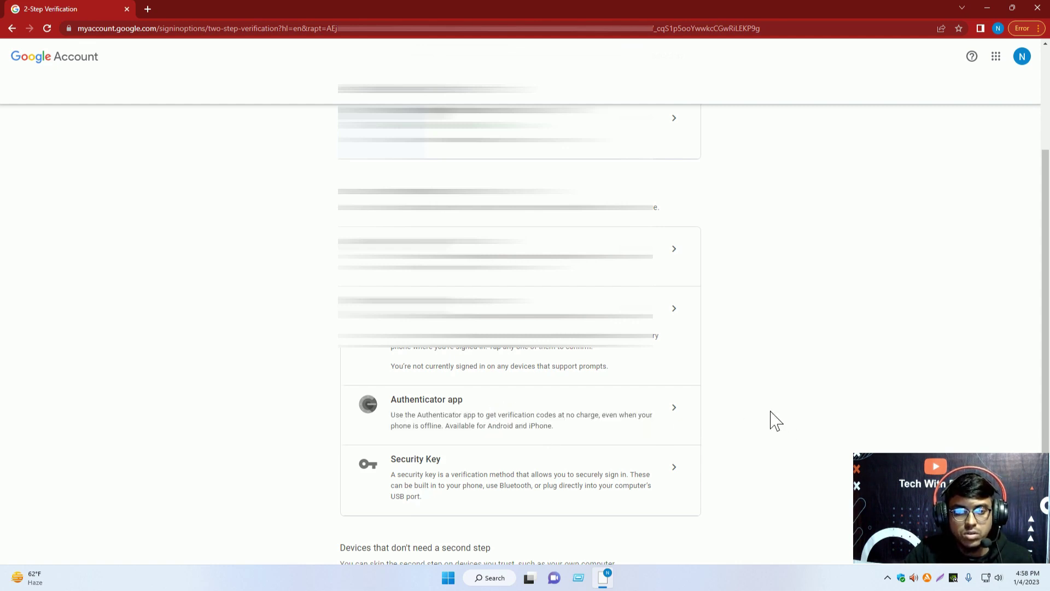
drag(388, 422, 572, 429)
click(572, 429)
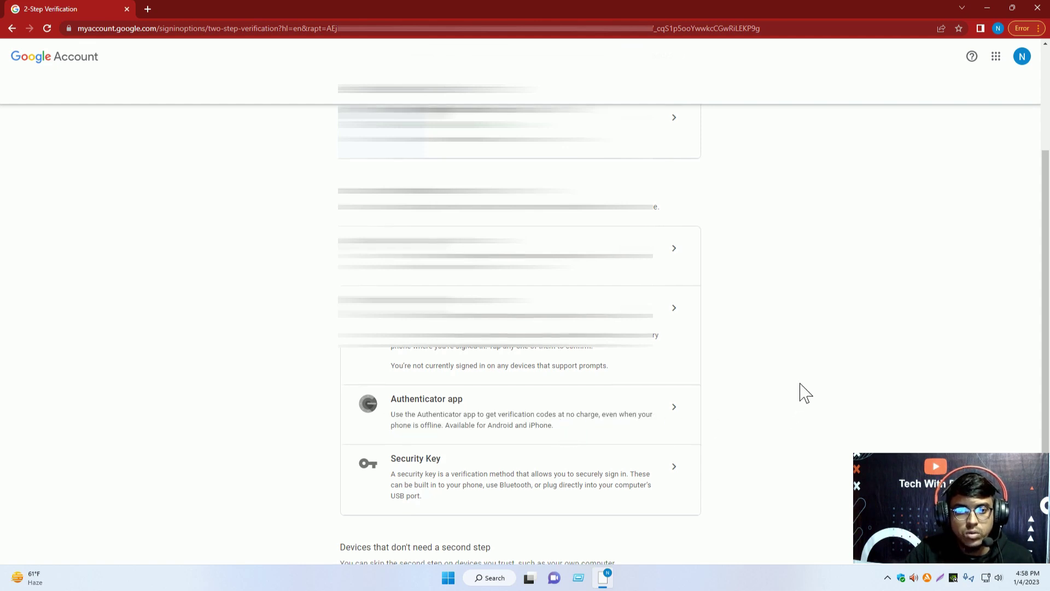
scroll(656, 375, down, 1)
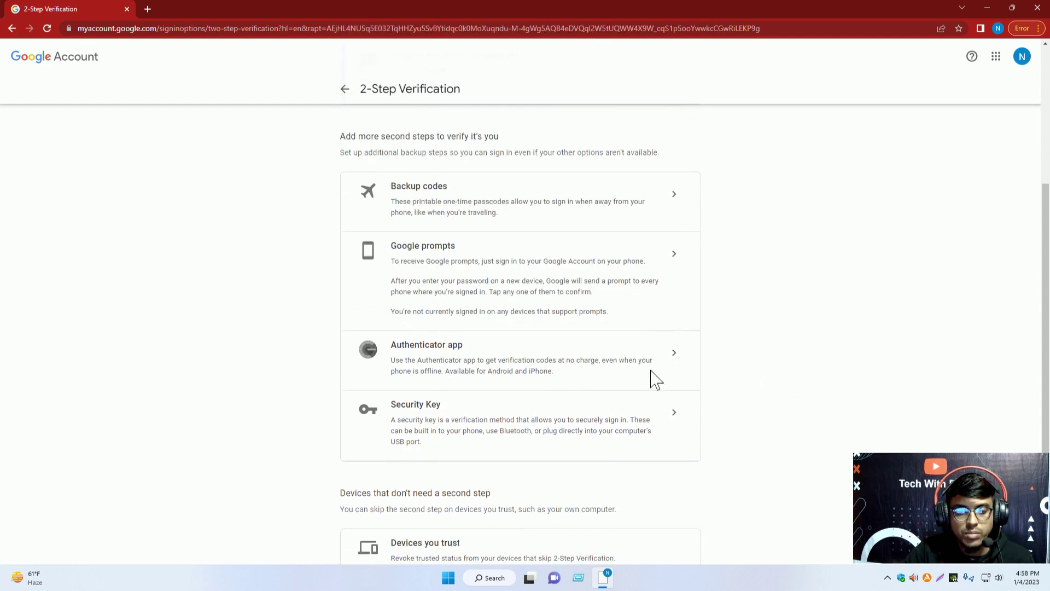
drag(382, 347, 477, 351)
click(478, 351)
drag(385, 350, 467, 352)
click(468, 352)
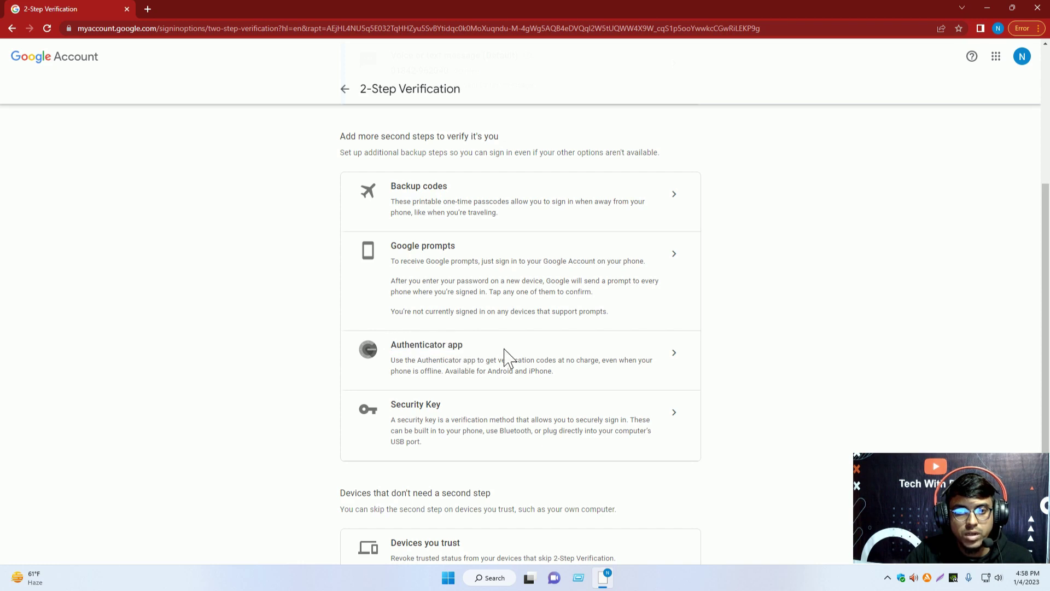
click(671, 354)
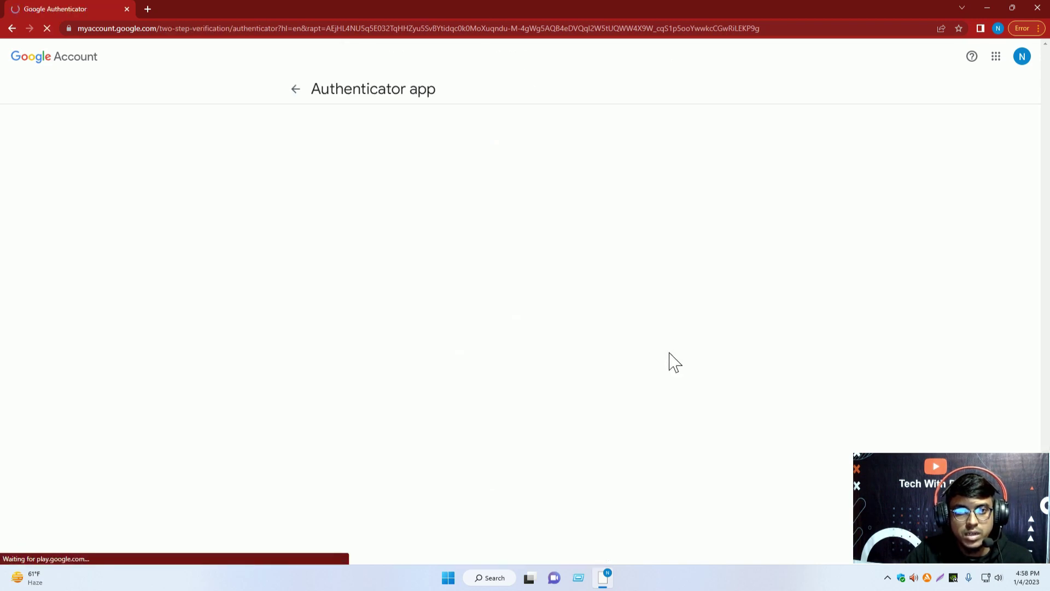
Step: Preview the authenticator app setup up to the 6-digit code step, then cancel it and return to 2-Step Verification
click(354, 214)
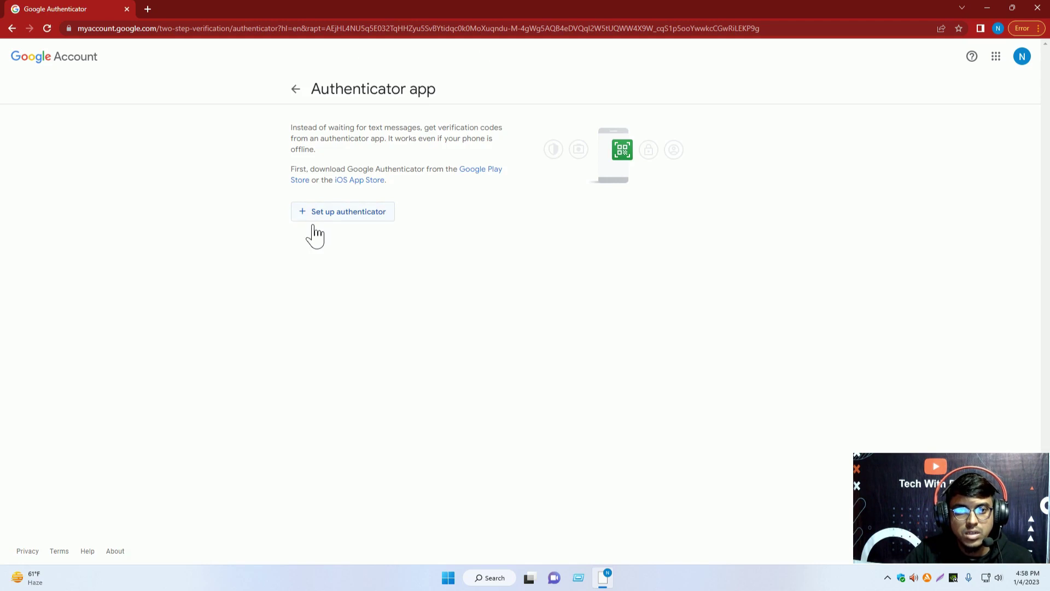
mouse_move(482, 257)
mouse_down()
mouse_move(508, 280)
mouse_move(489, 271)
mouse_up()
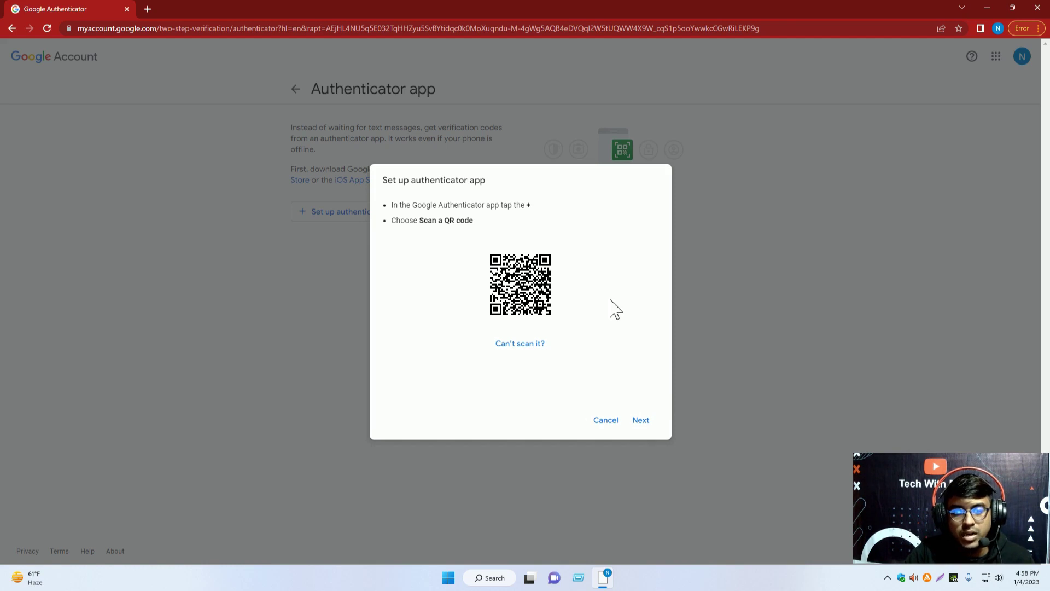
click(640, 421)
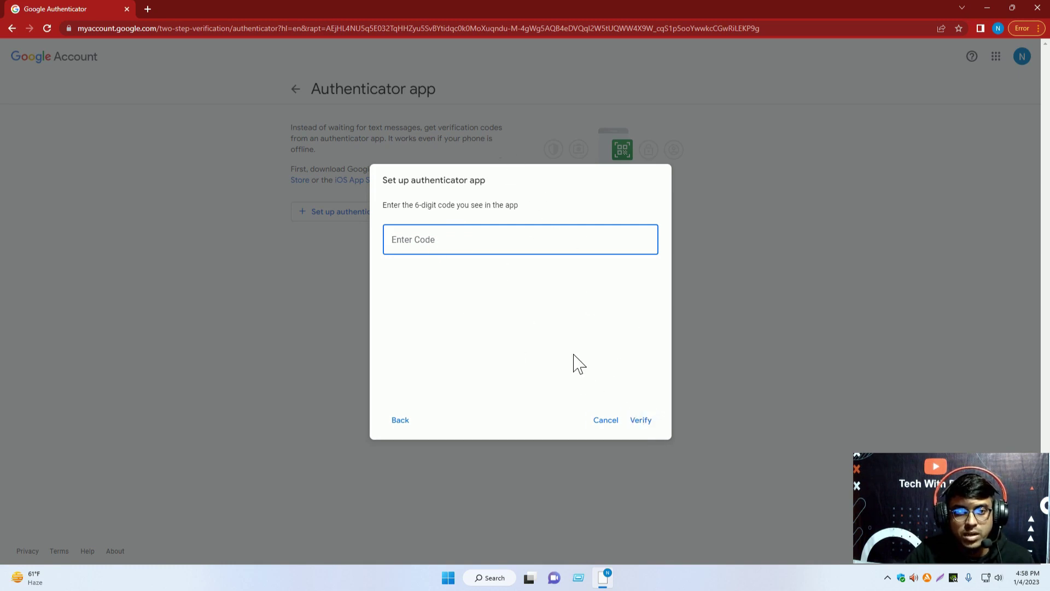
click(605, 420)
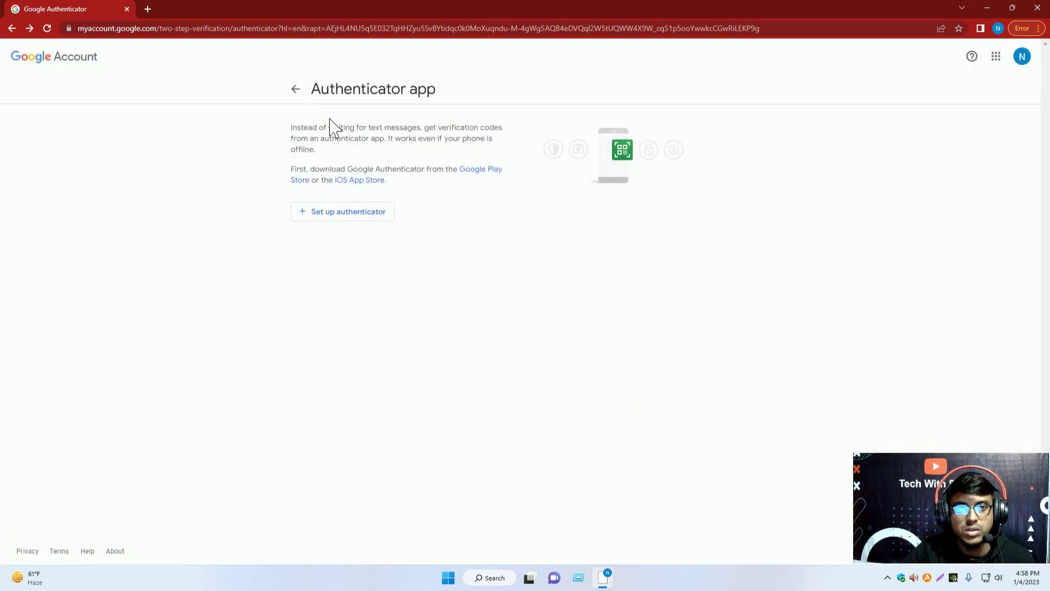
click(295, 89)
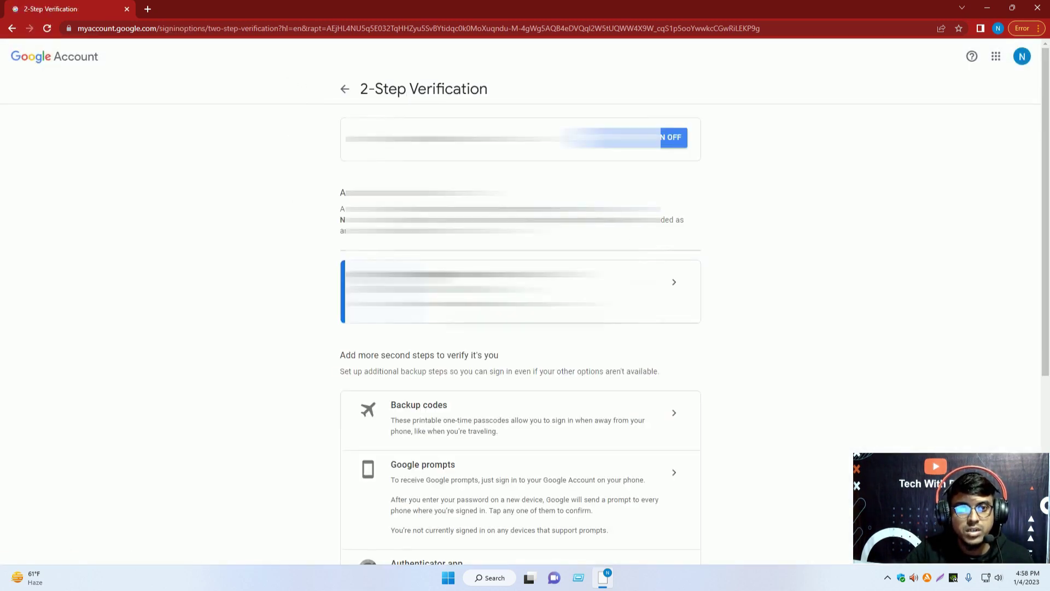
Step: Read the Security Key heading and description on the 2-Step Verification page
scroll(525, 328, down, 5)
scroll(524, 328, up, 1)
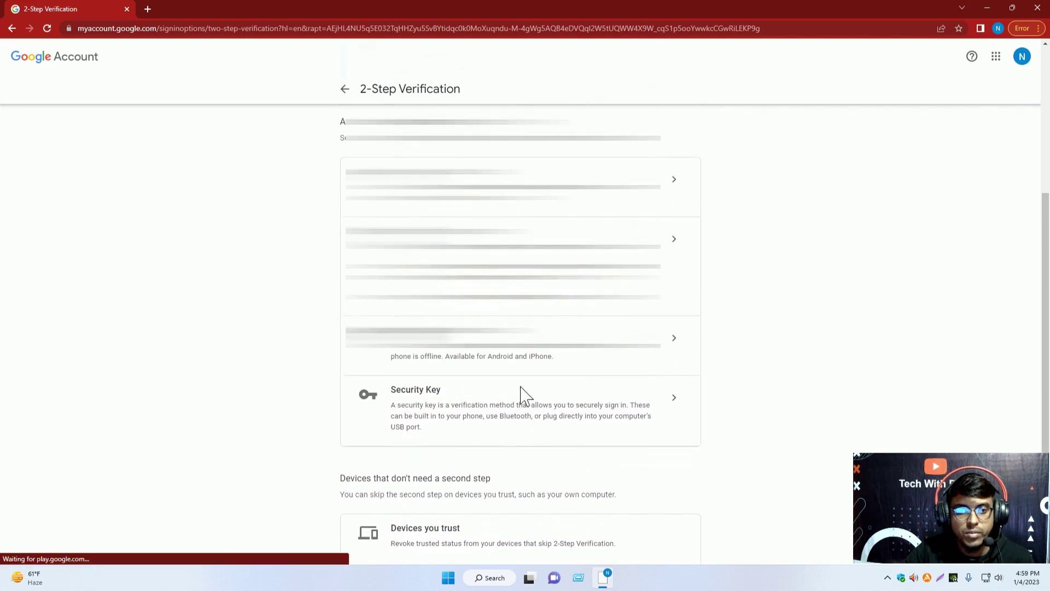
drag(390, 389, 569, 417)
click(569, 417)
scroll(614, 412, down, 1)
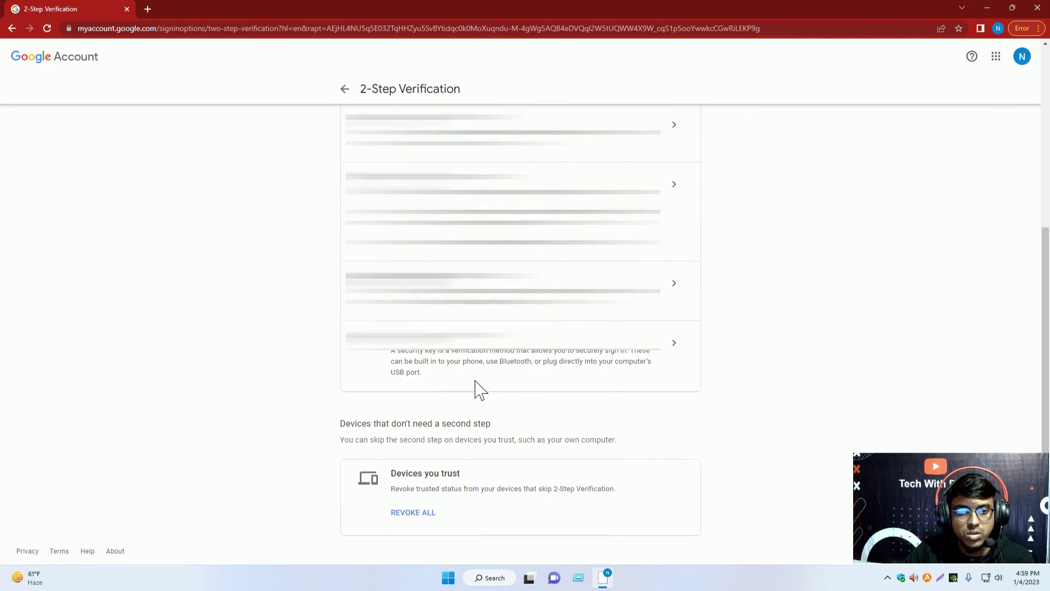
drag(425, 382, 413, 358)
click(414, 362)
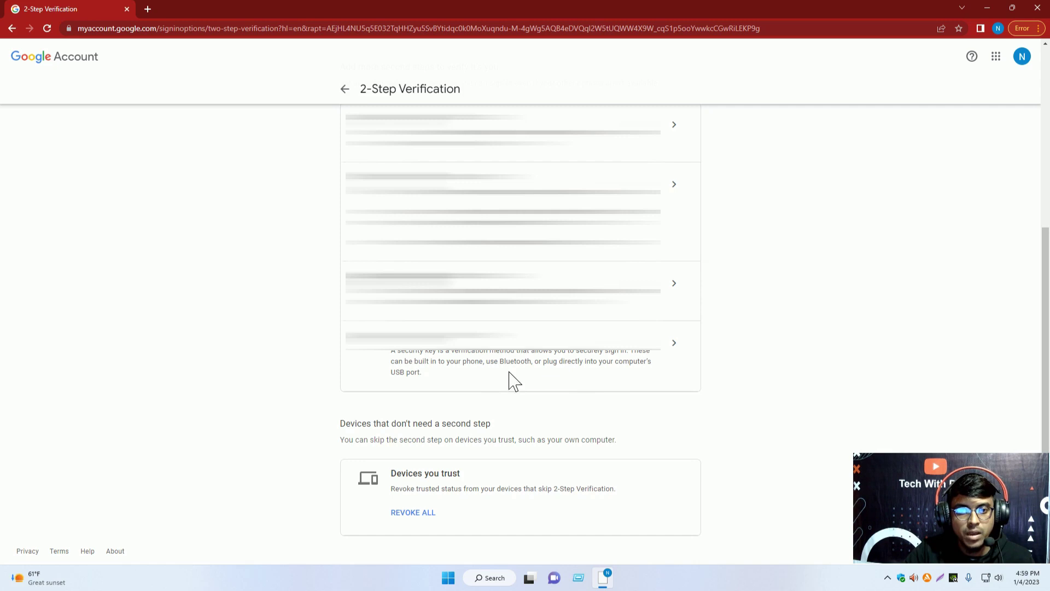
drag(426, 379, 381, 354)
click(429, 351)
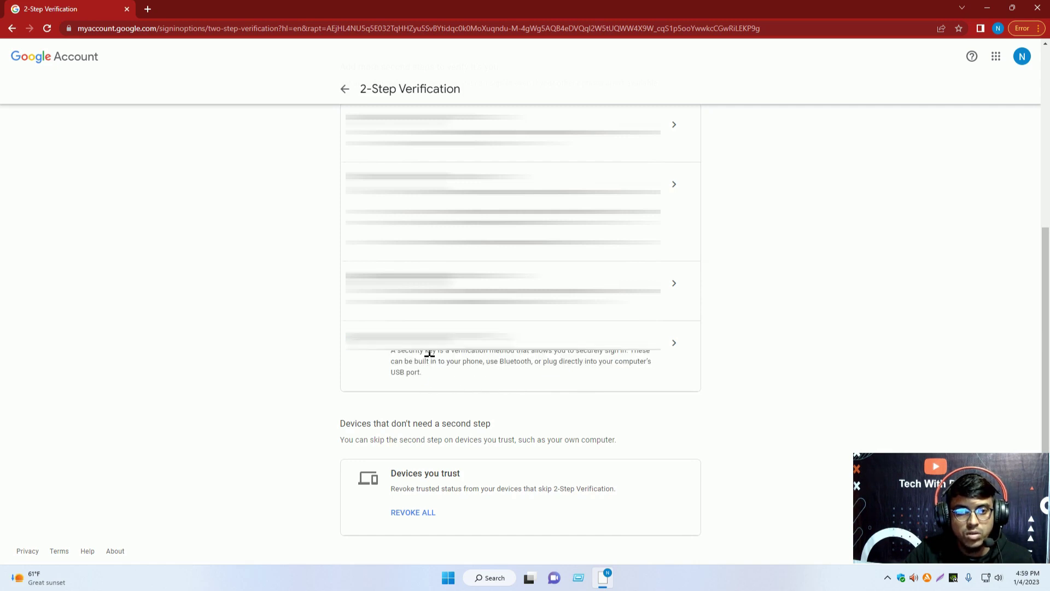
Step: Scroll back through the Google prompts, Authenticator app and Security Key options to review them
scroll(471, 365, up, 1)
scroll(464, 379, up, 1)
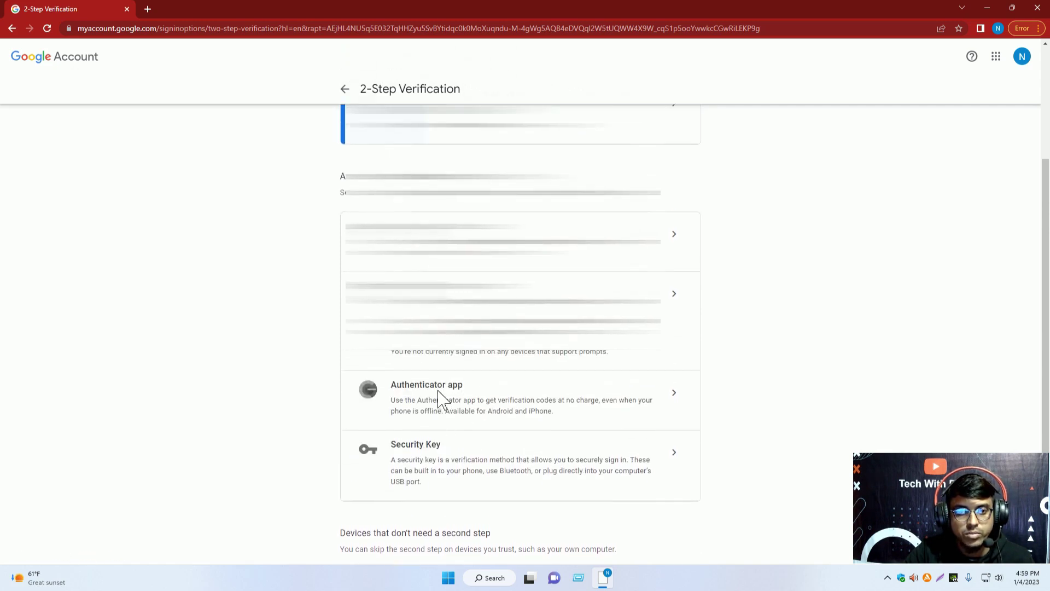
drag(429, 385, 436, 402)
drag(443, 450, 376, 375)
click(356, 399)
scroll(444, 401, up, 1)
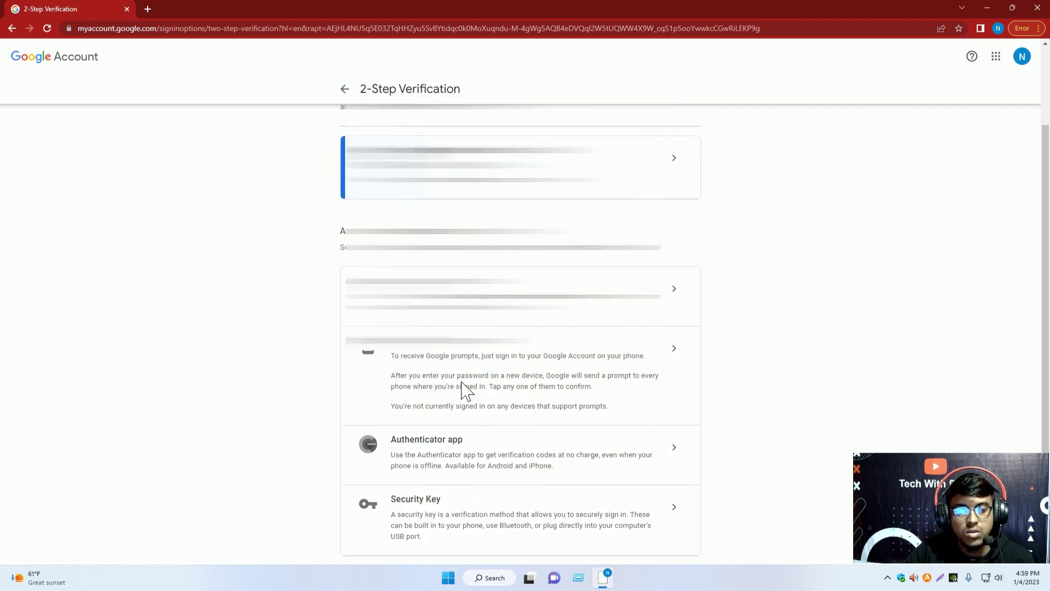
scroll(464, 390, down, 2)
scroll(487, 367, down, 1)
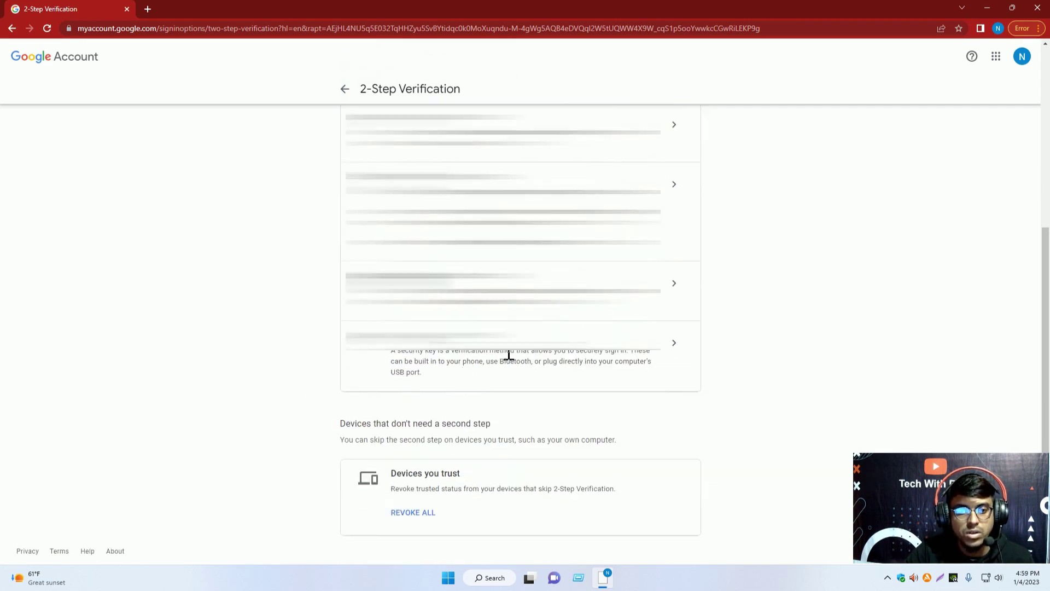
scroll(510, 351, up, 3)
scroll(514, 352, up, 2)
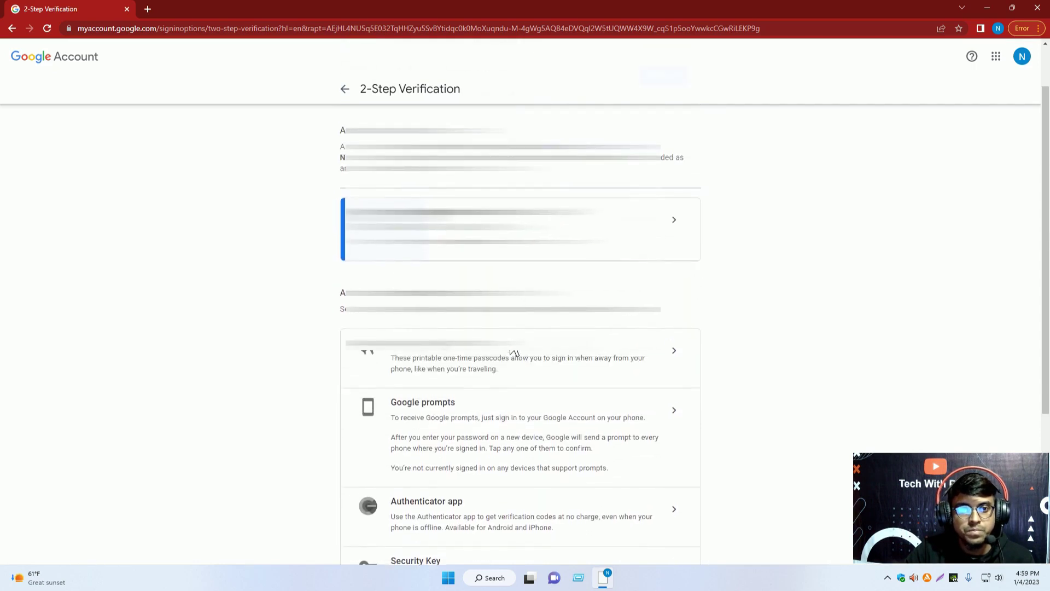
click(344, 89)
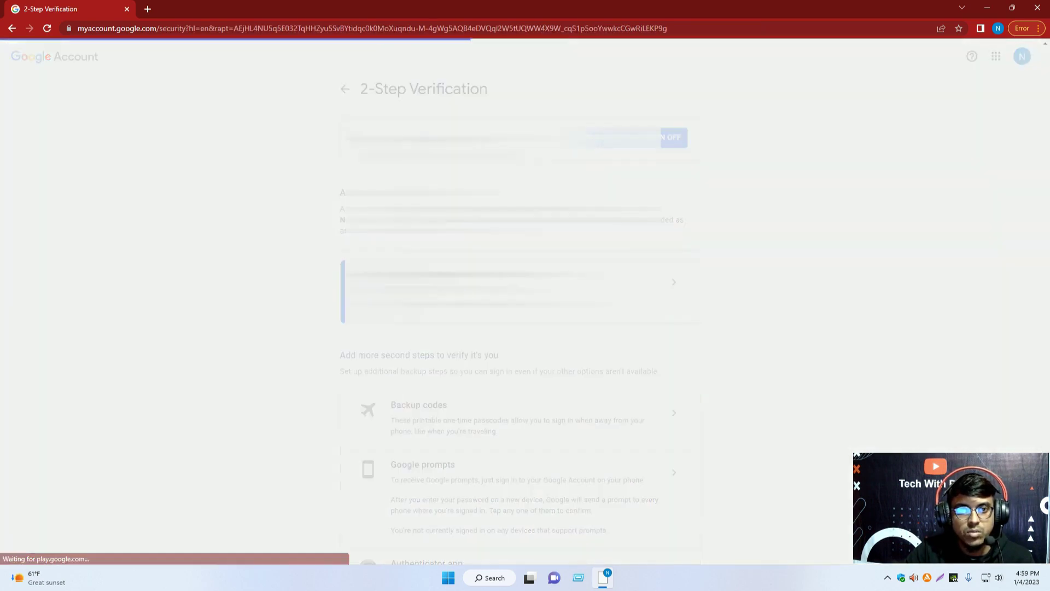
scroll(492, 199, down, 5)
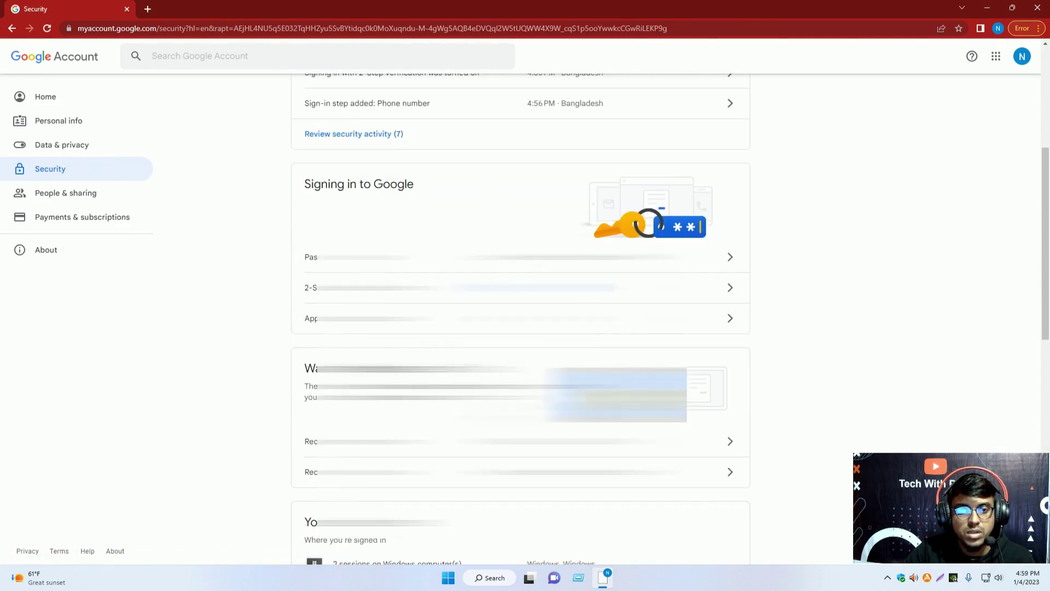
scroll(520, 307, down, 4)
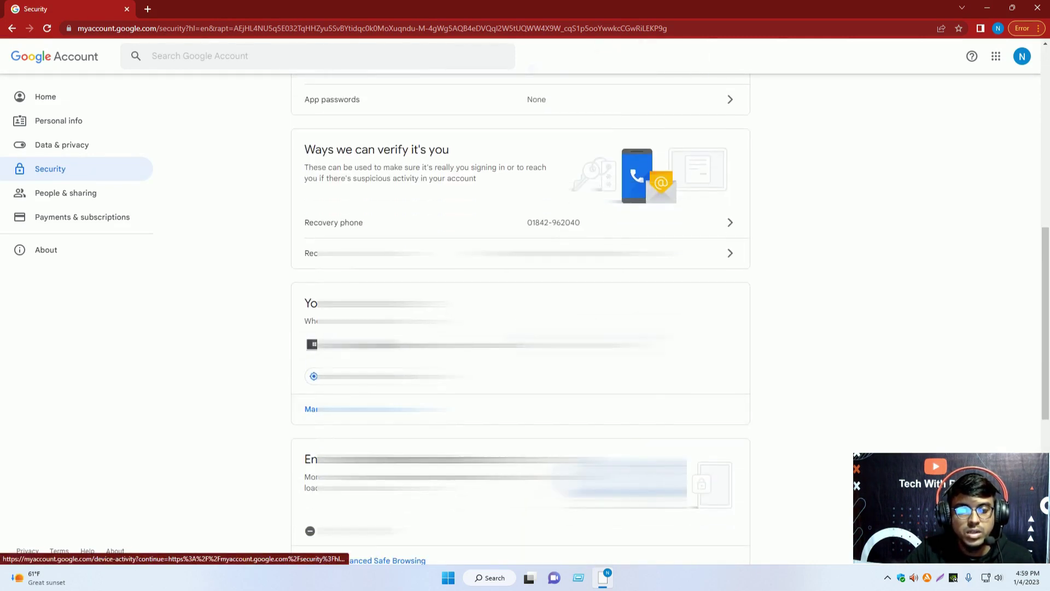
scroll(365, 558, down, 3)
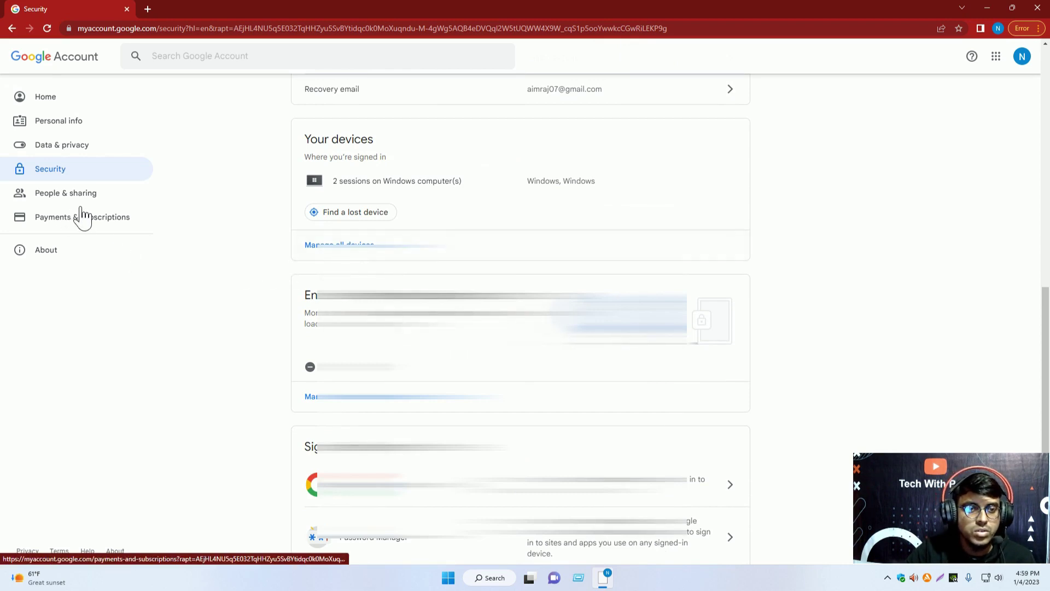
scroll(328, 268, up, 1)
scroll(520, 273, up, 10)
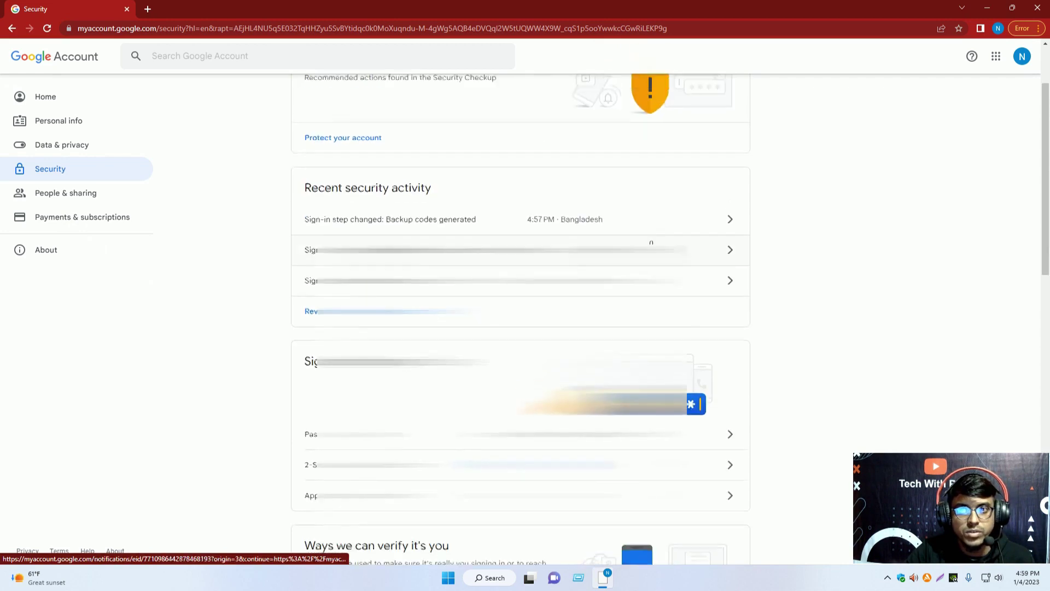
drag(1046, 141, 1048, 101)
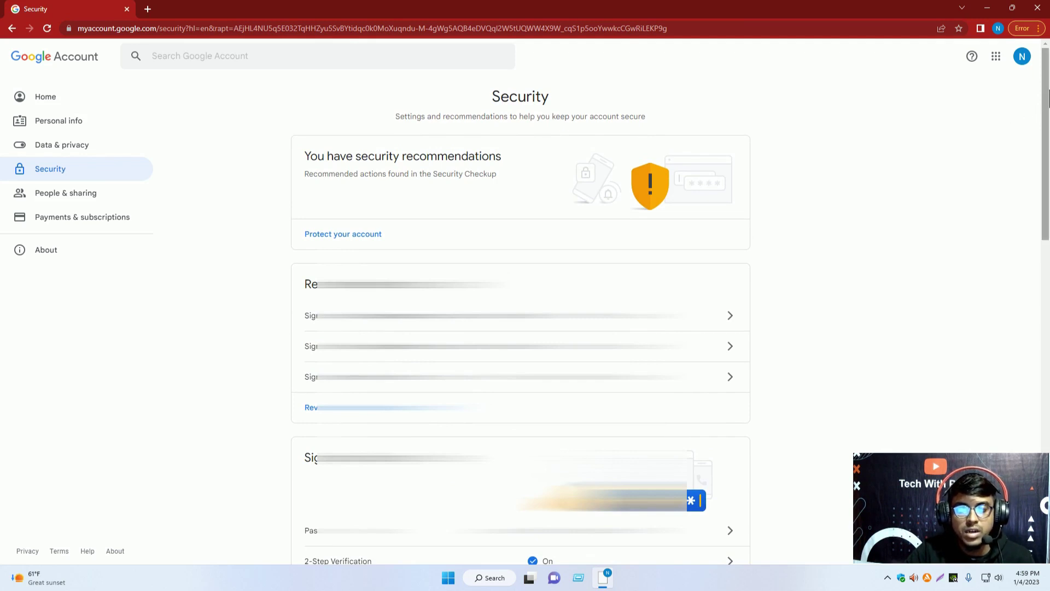
click(891, 577)
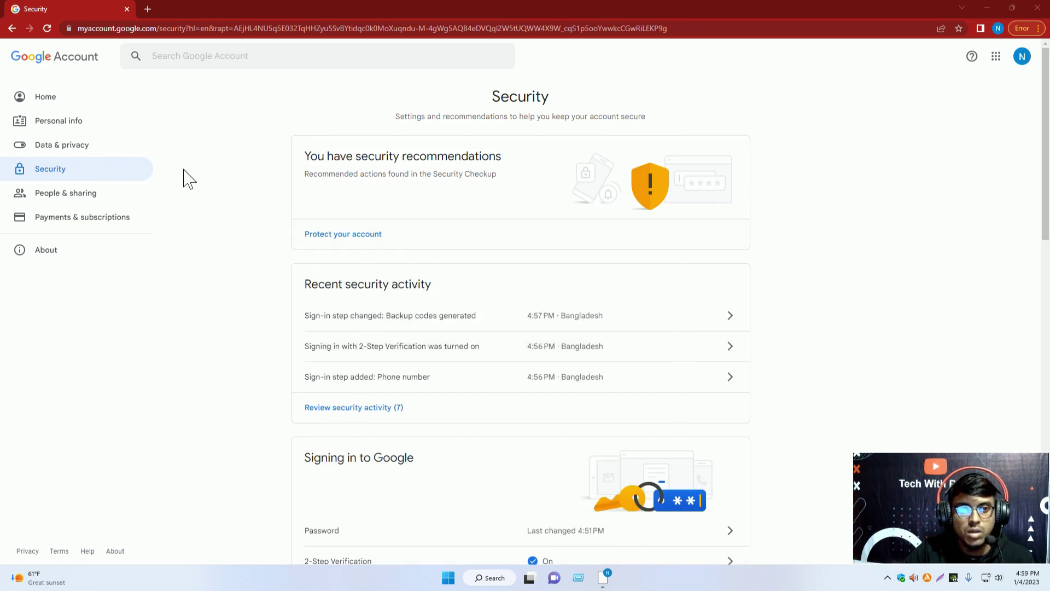
Step: Switch to the Google Account Home page with its privacy and security-recommendation cards
click(68, 101)
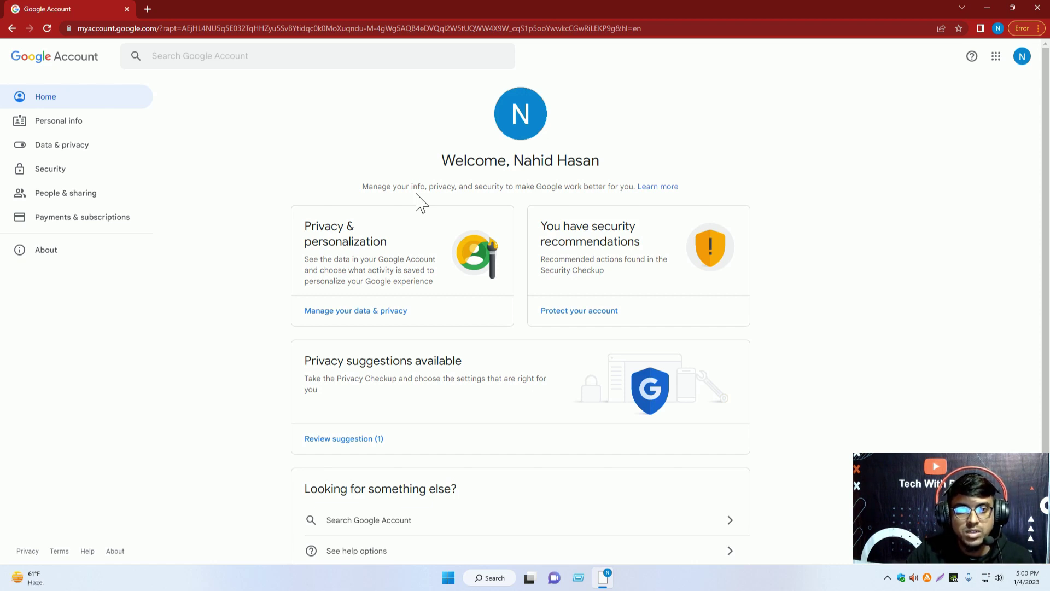
click(888, 584)
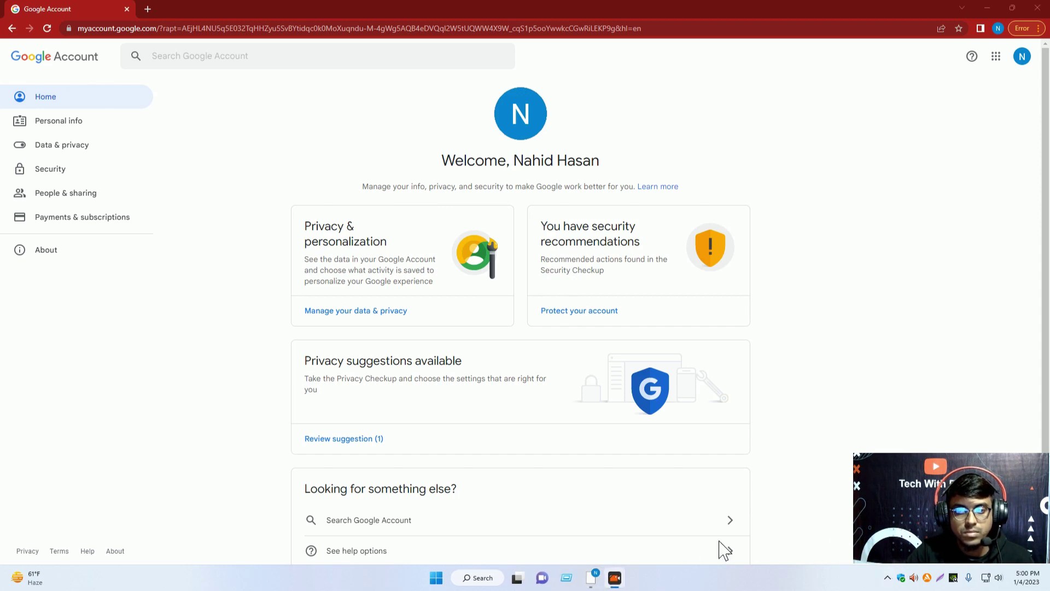